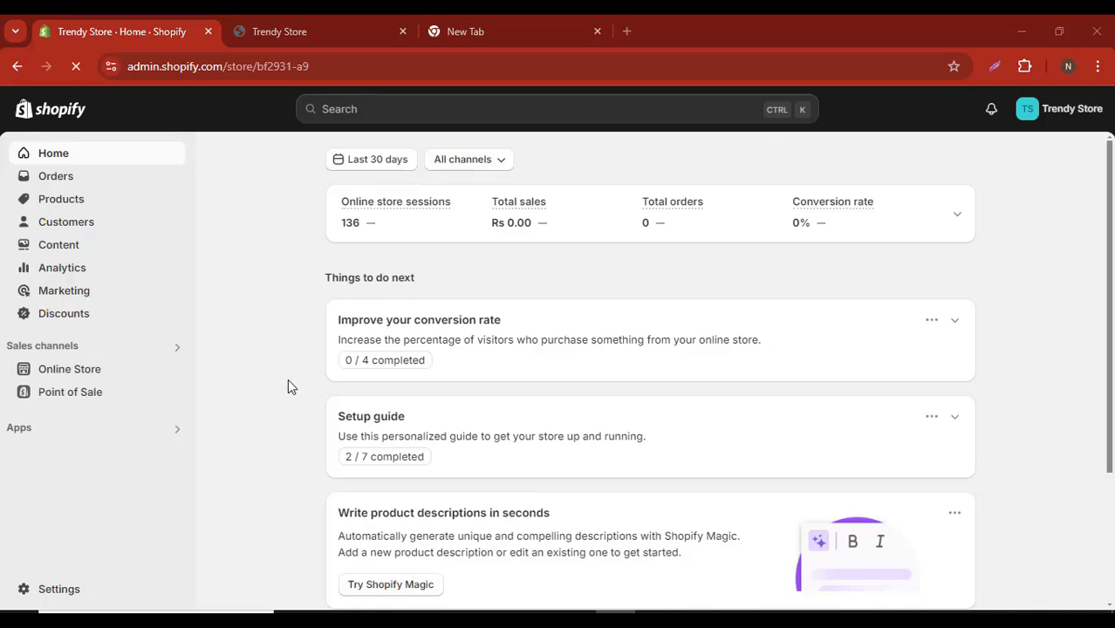
# Step: Look over the Trendy Store storefront's home page, from the header menu to the footer policy links, dismissing the admin bar
pyautogui.click(366, 29)
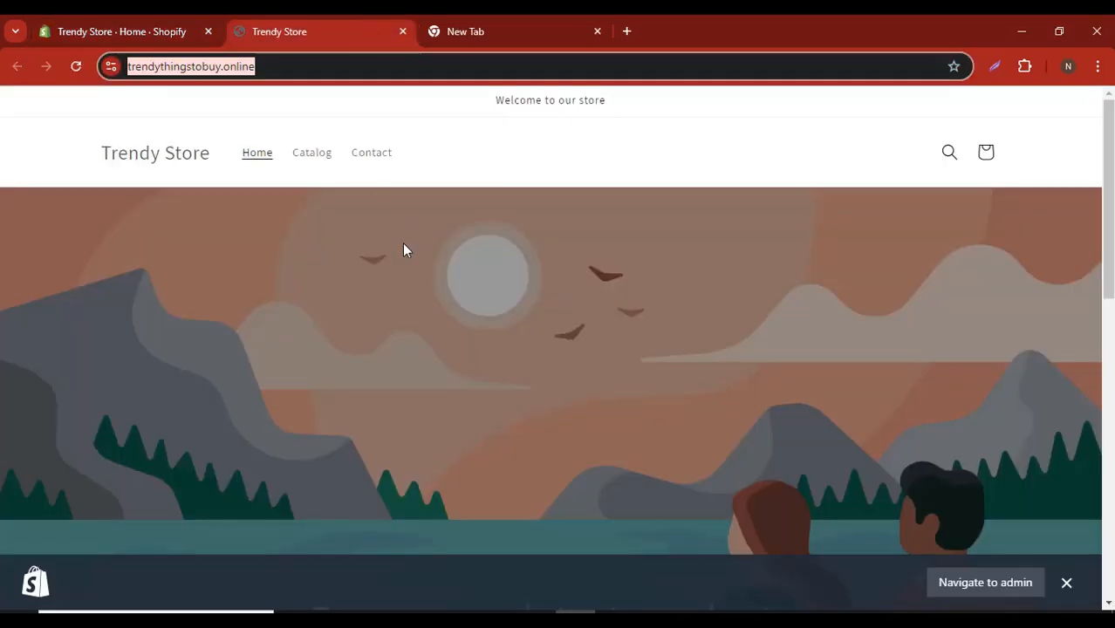
pyautogui.scroll(-10, 404, 251)
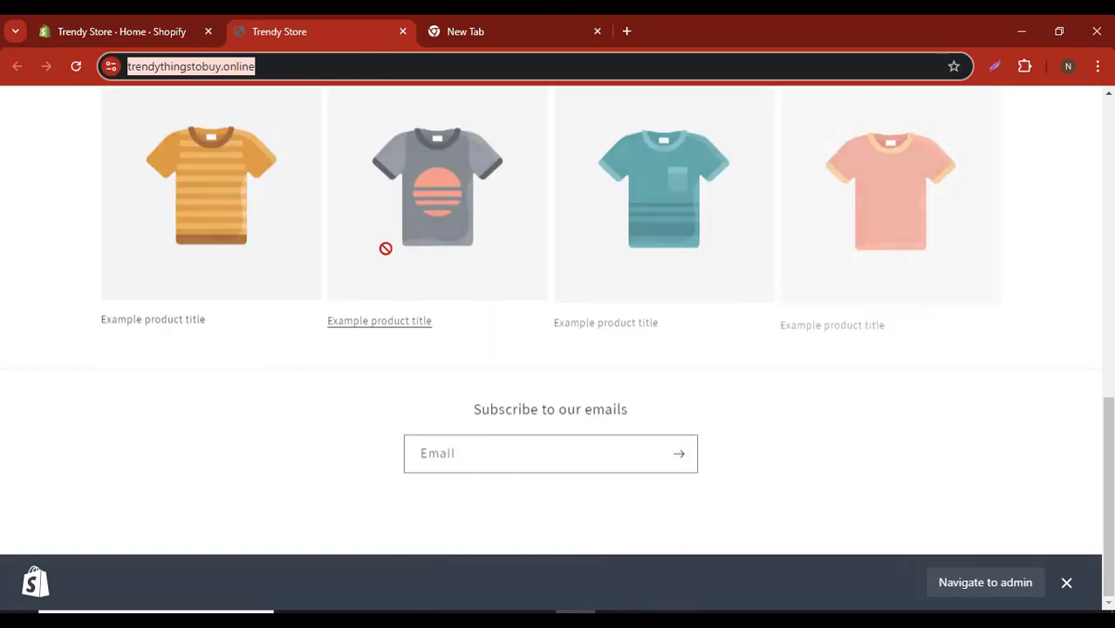
pyautogui.scroll(10, 366, 265)
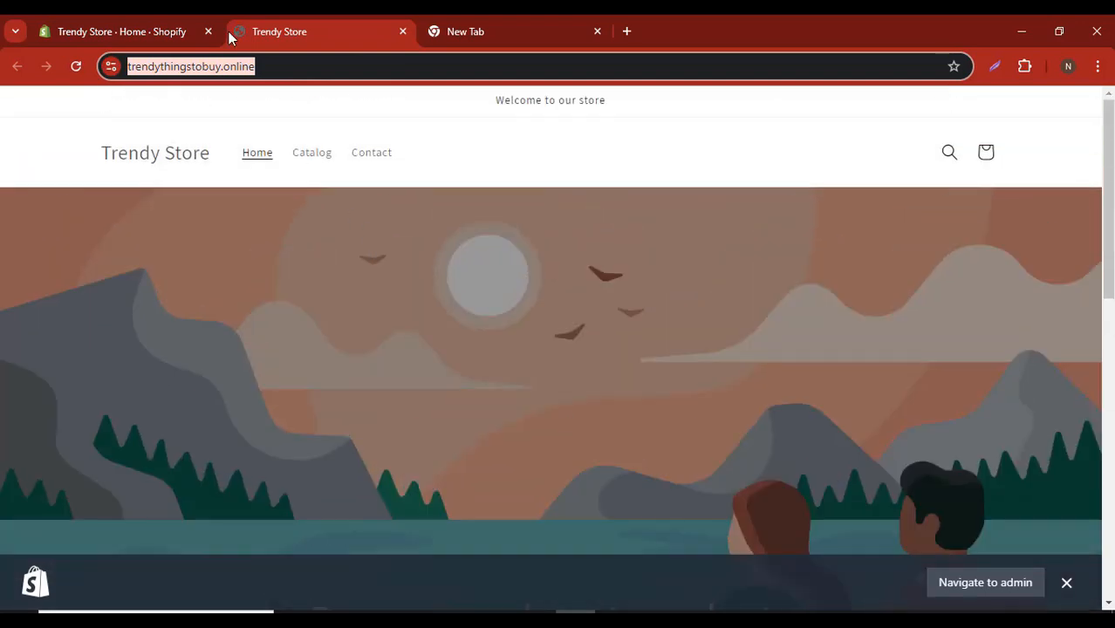
pyautogui.click(150, 19)
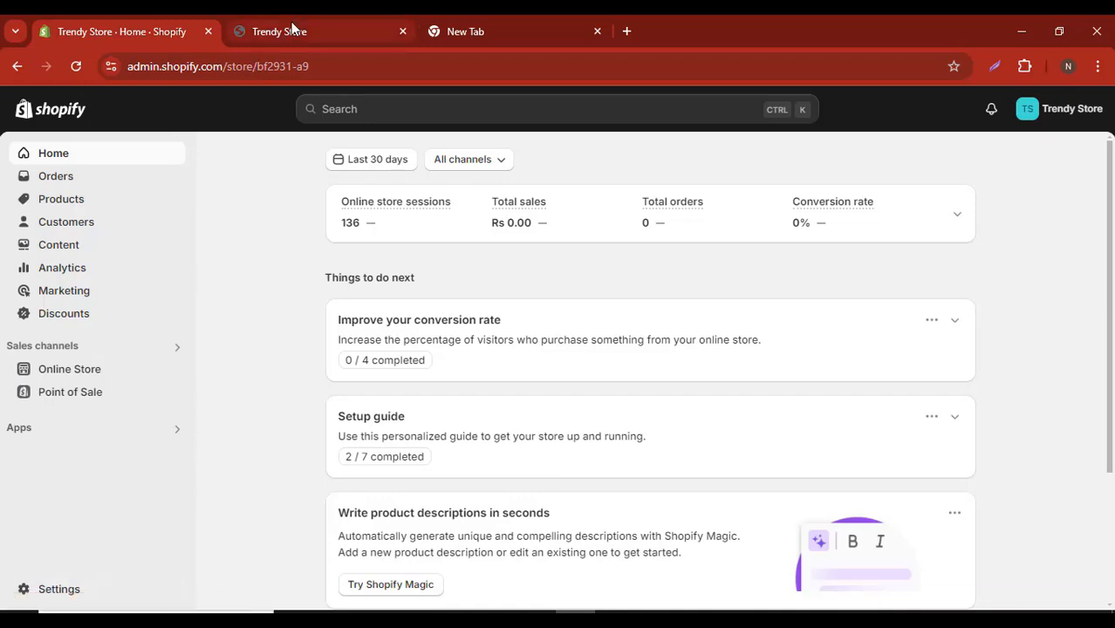
pyautogui.click(261, 32)
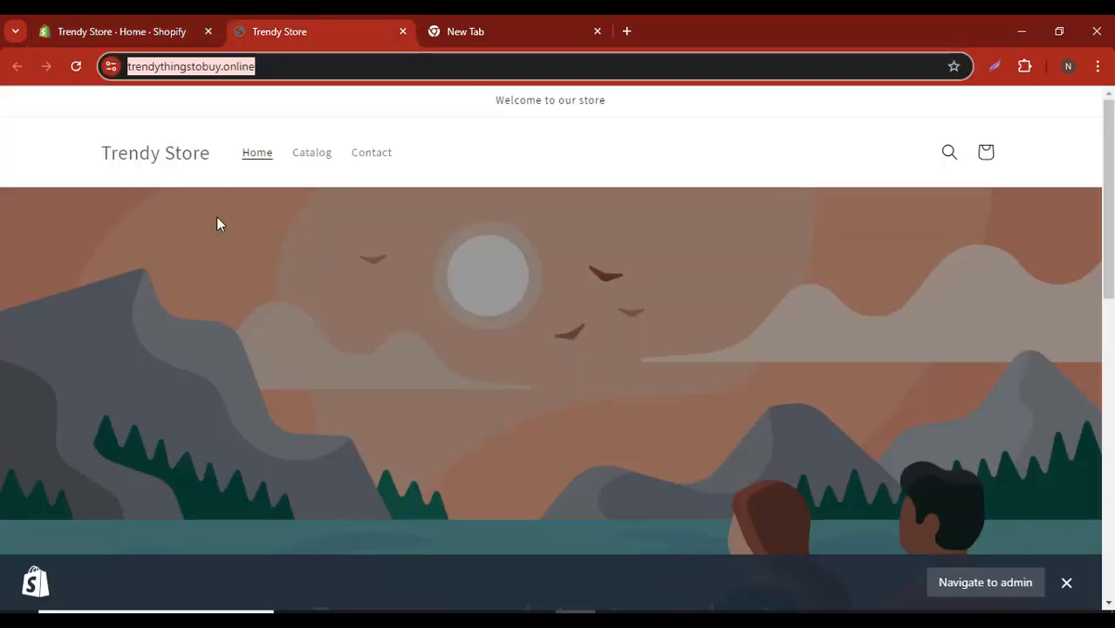
pyautogui.click(126, 22)
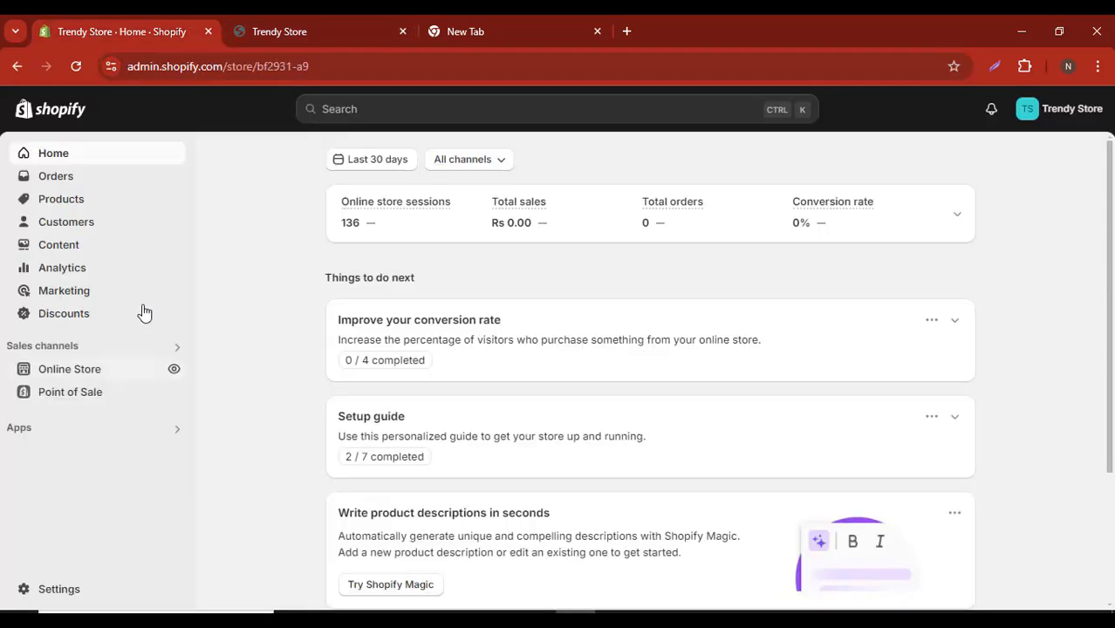
pyautogui.click(332, 17)
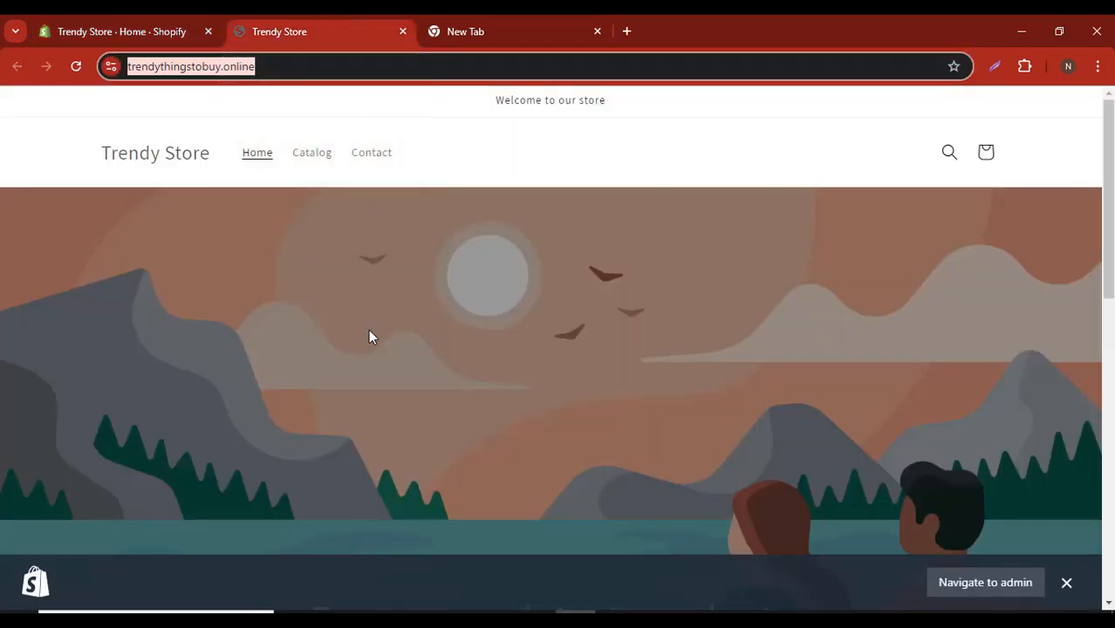
pyautogui.scroll(-10, 369, 337)
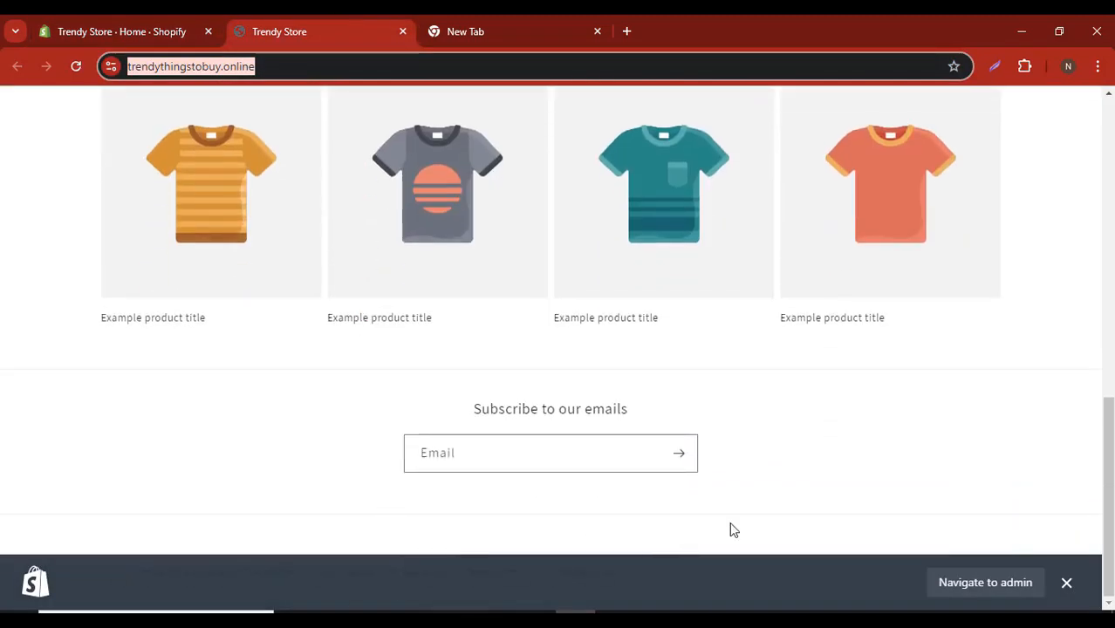
pyautogui.click(1064, 584)
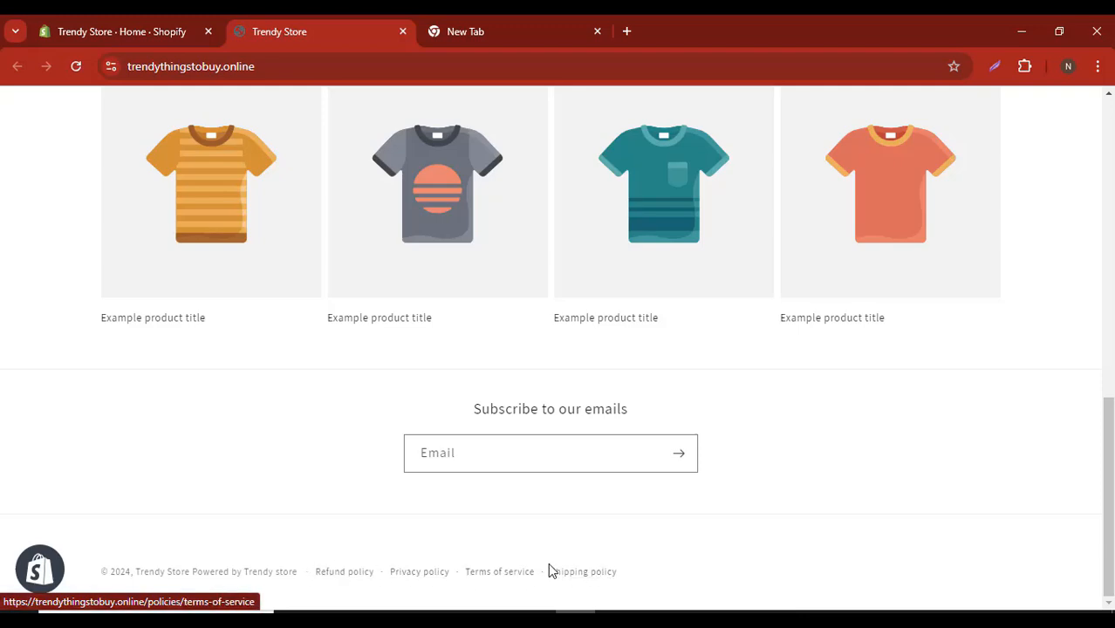
pyautogui.scroll(15, 284, 466)
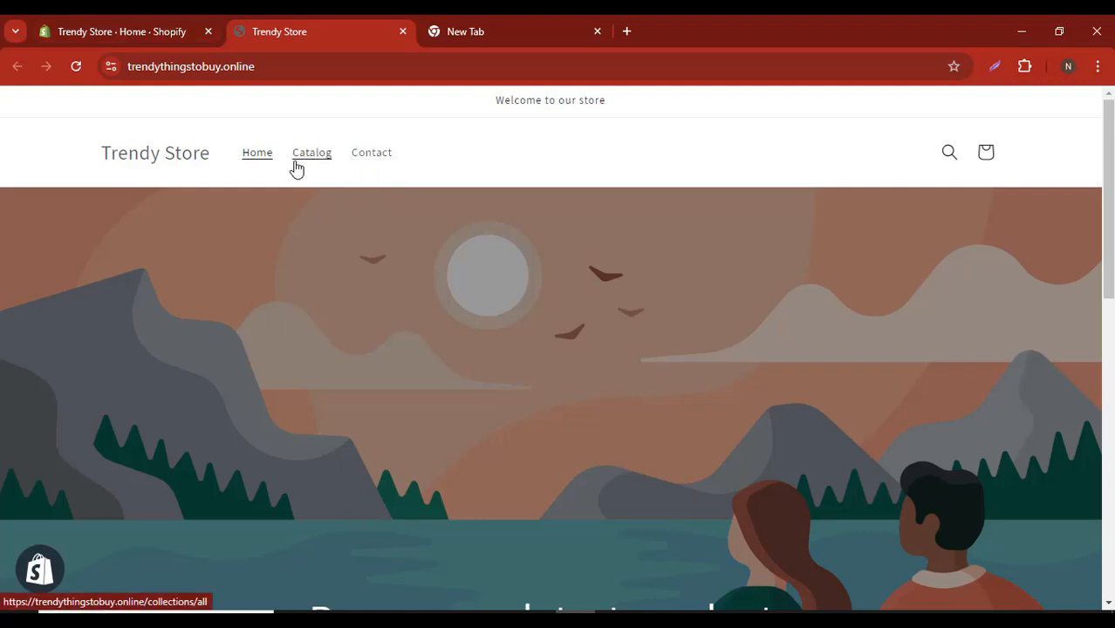
# Step: Return to the Shopify admin and open the online store's list of pages
pyautogui.click(124, 21)
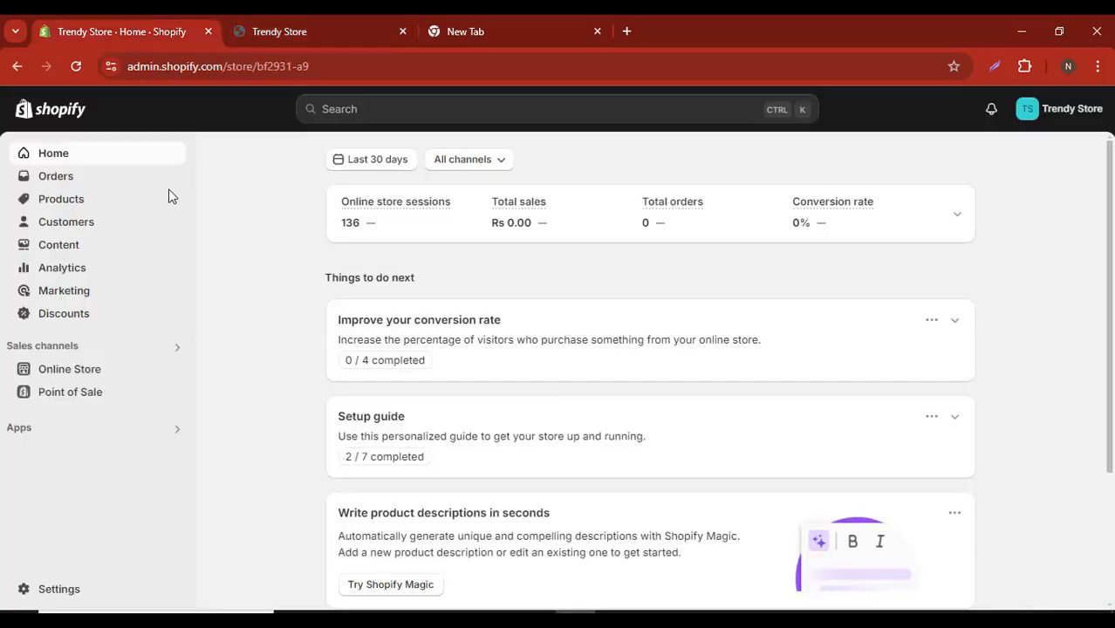
pyautogui.click(69, 370)
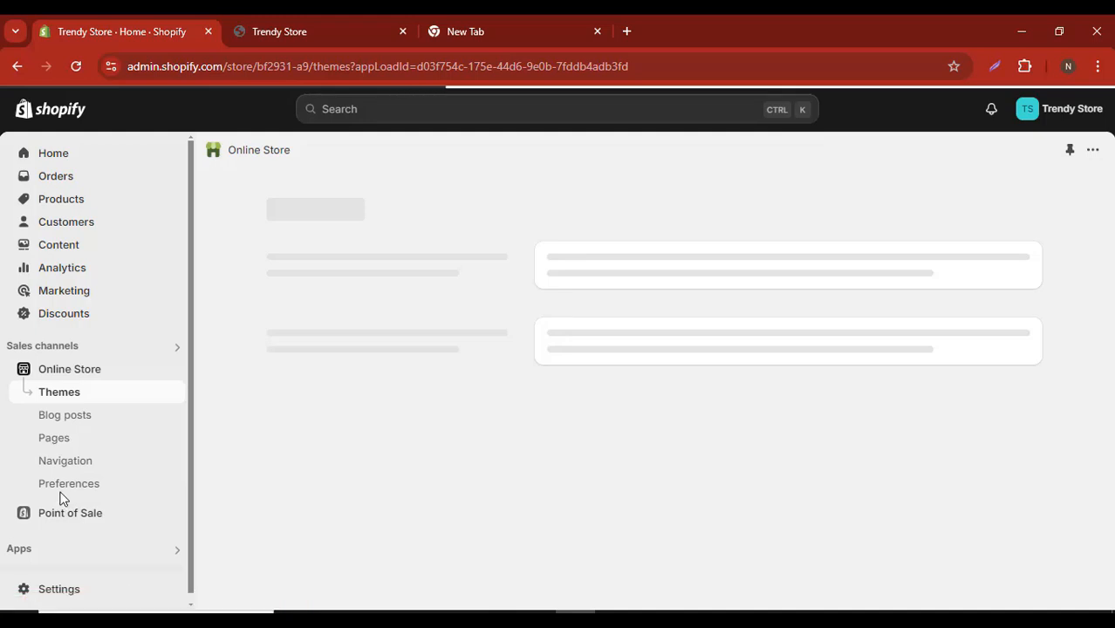
pyautogui.click(77, 445)
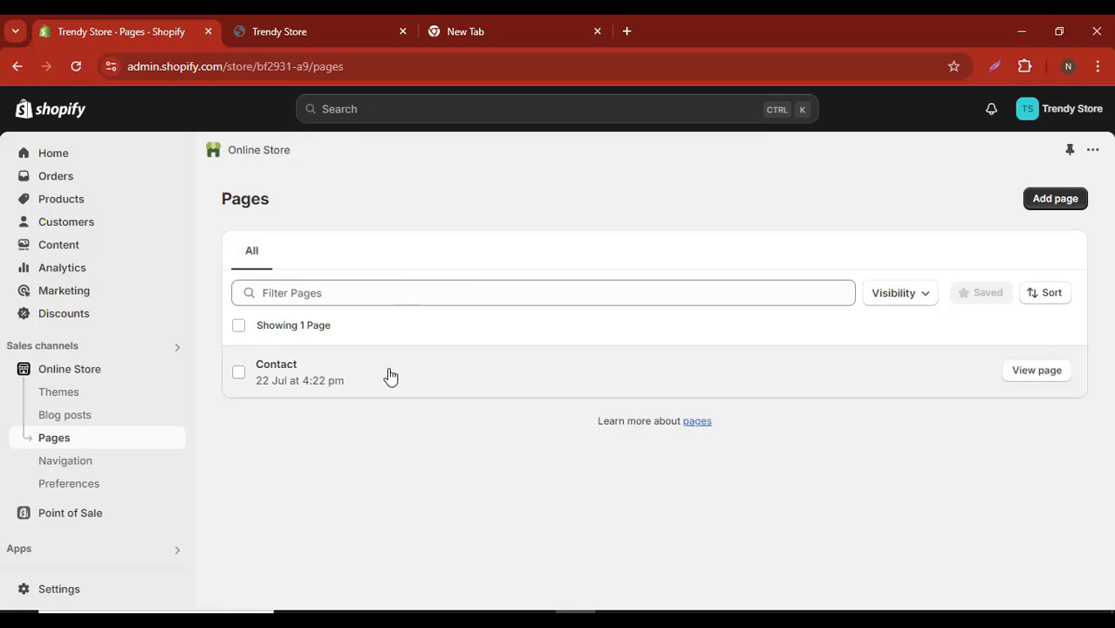
# Step: View the existing Contact page on the storefront and examine its heading and contact form
pyautogui.click(1036, 371)
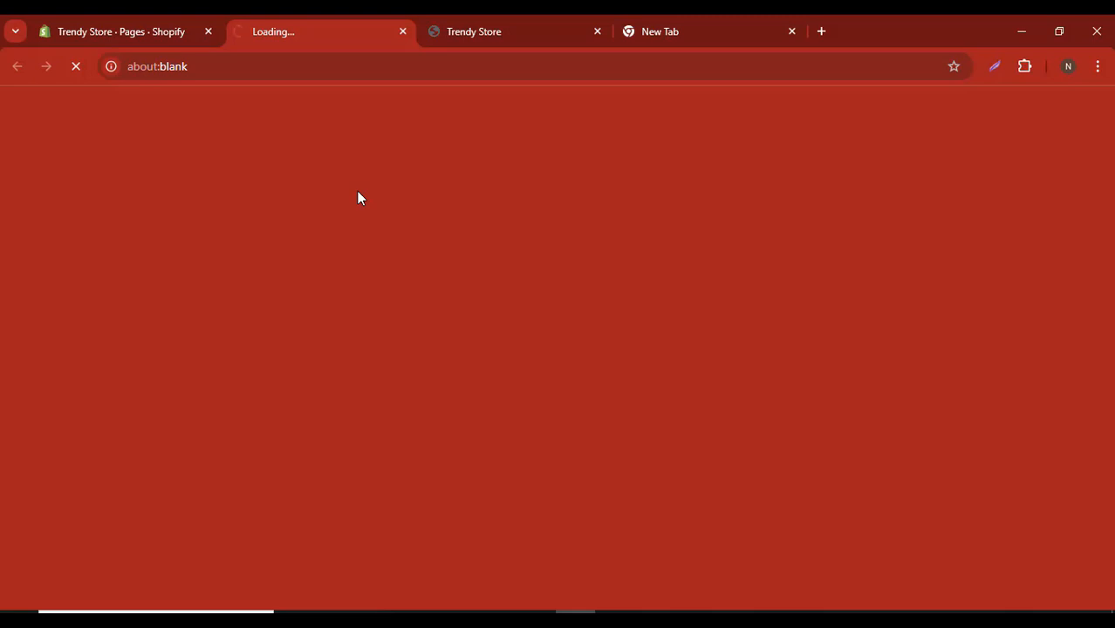
pyautogui.click(132, 26)
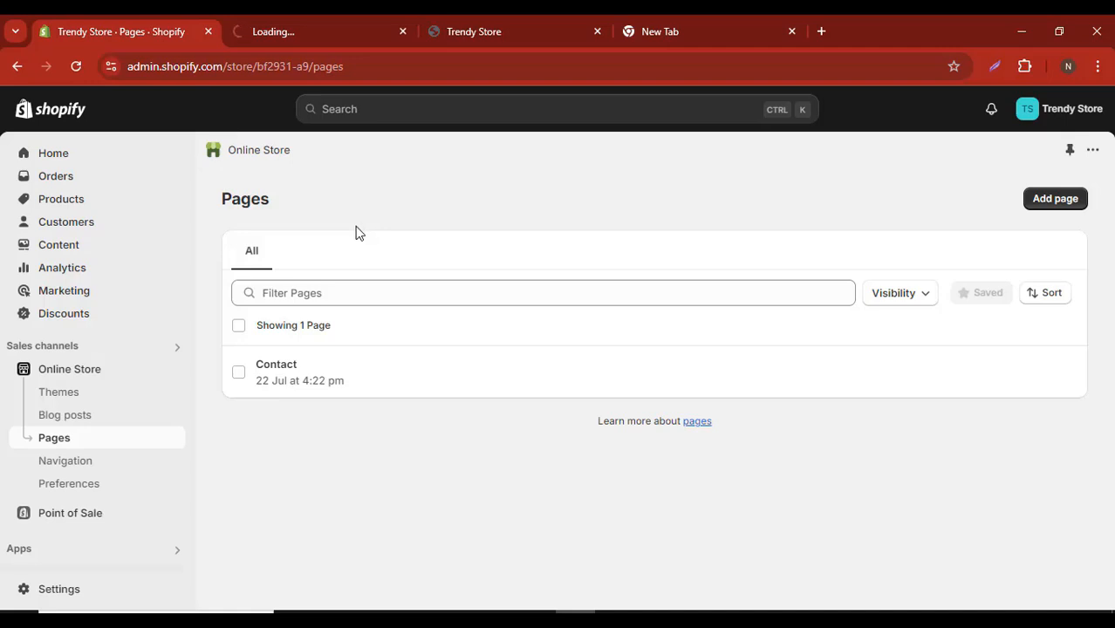
pyautogui.click(302, 18)
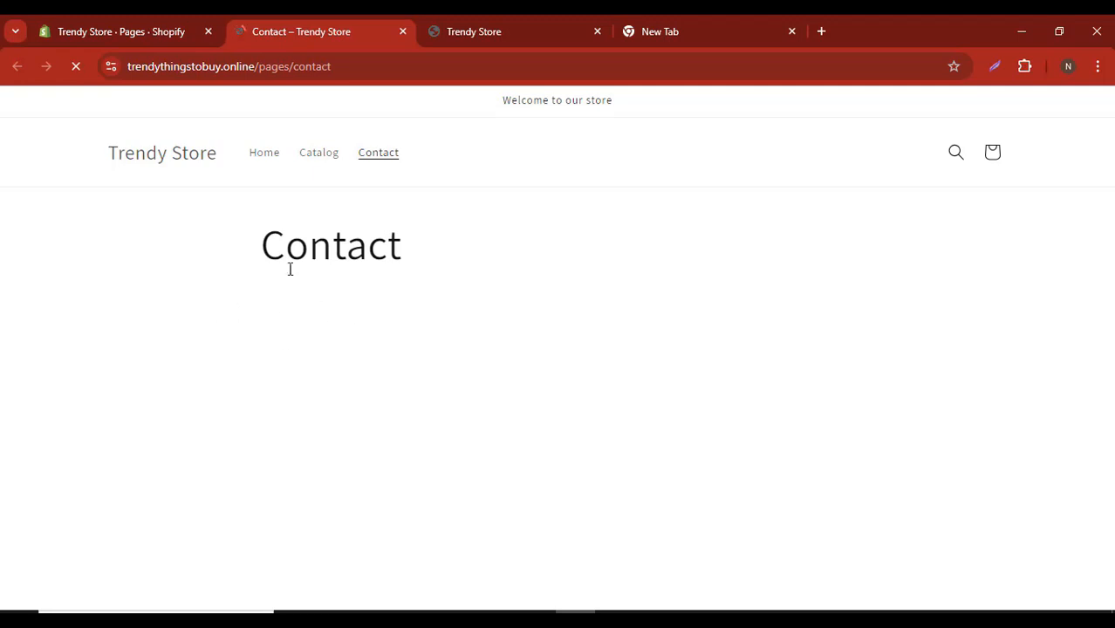
pyautogui.moveTo(262, 253); pyautogui.dragTo(433, 272)
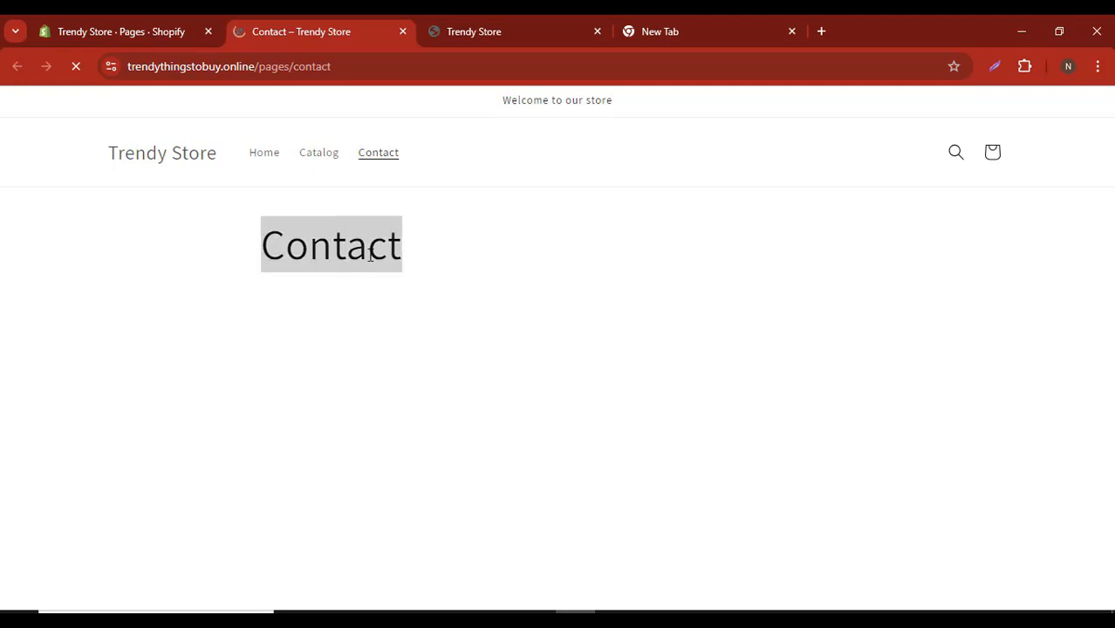
pyautogui.click(149, 22)
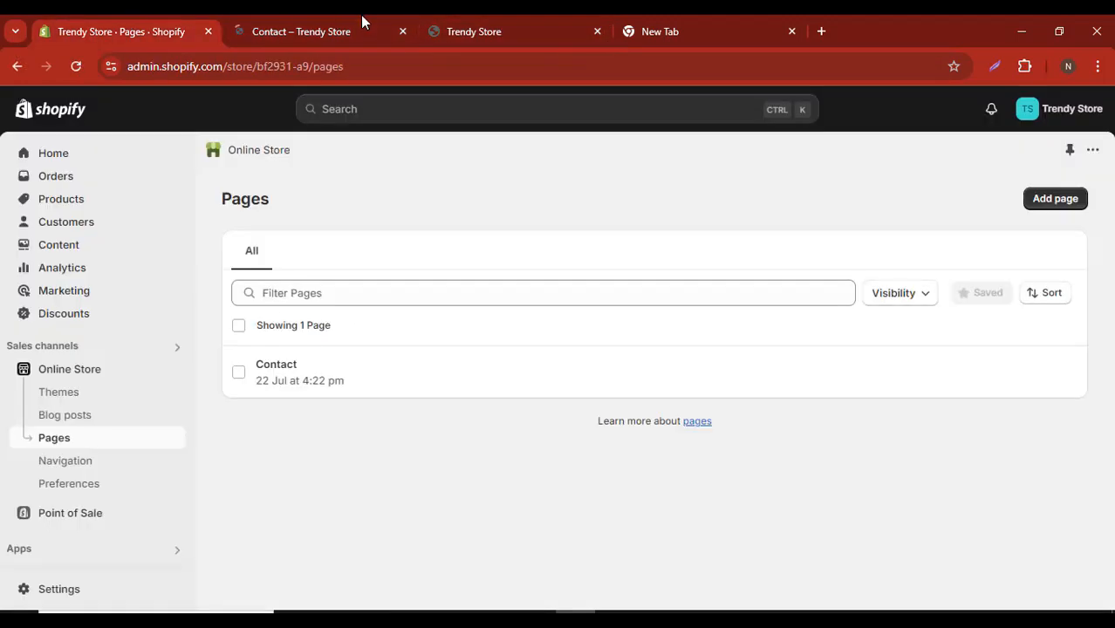
pyautogui.click(364, 25)
pyautogui.scroll(-3, 380, 318)
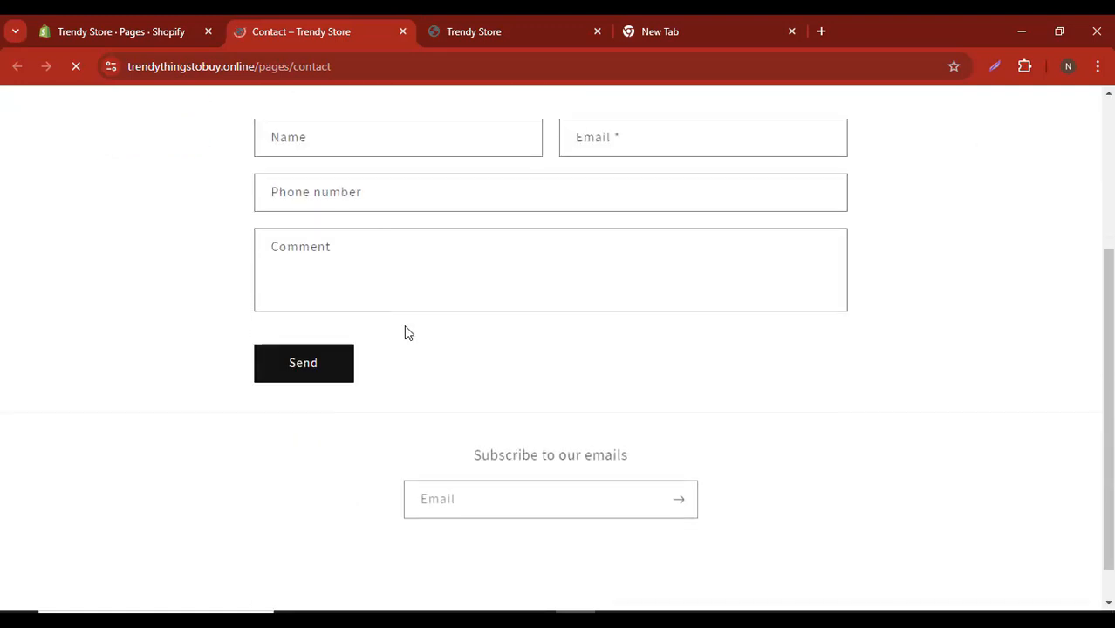
pyautogui.scroll(2, 405, 331)
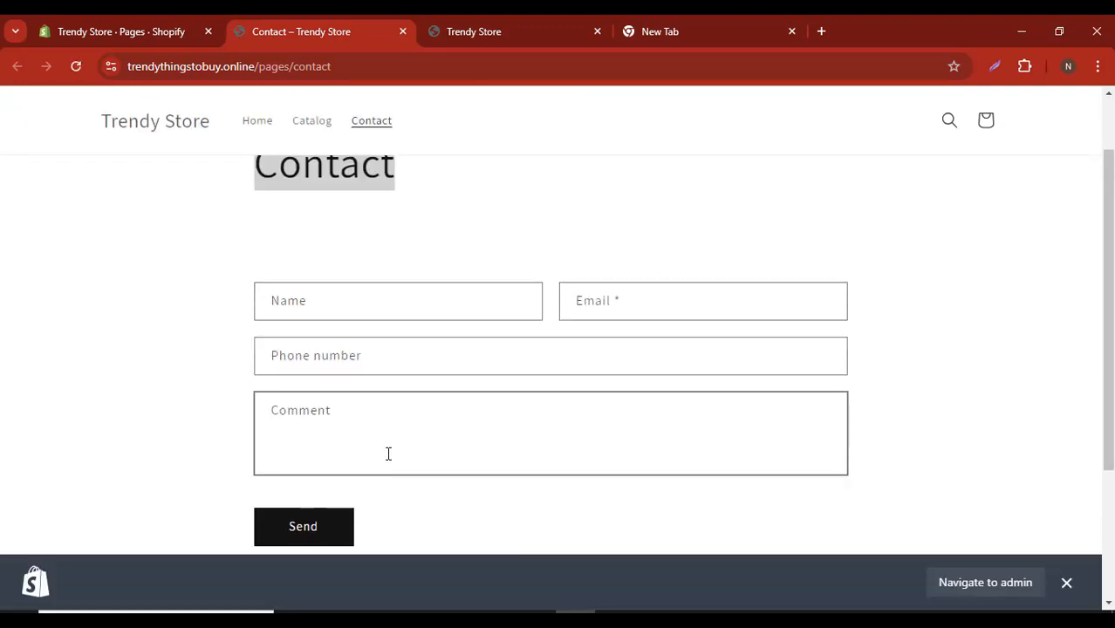
pyautogui.scroll(-2, 315, 432)
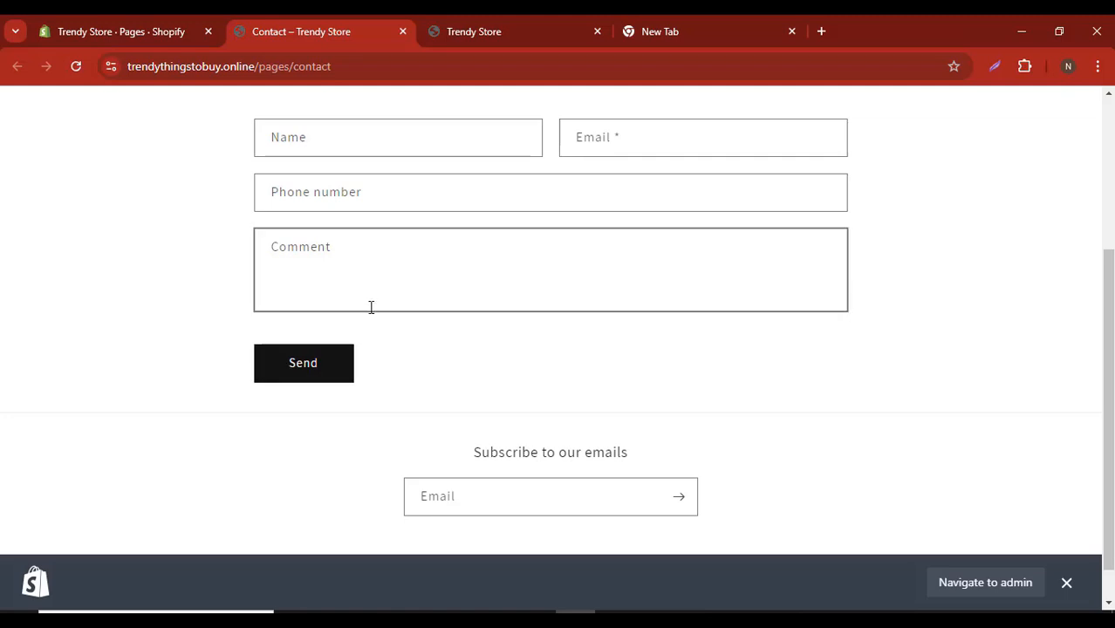
pyautogui.scroll(5, 366, 309)
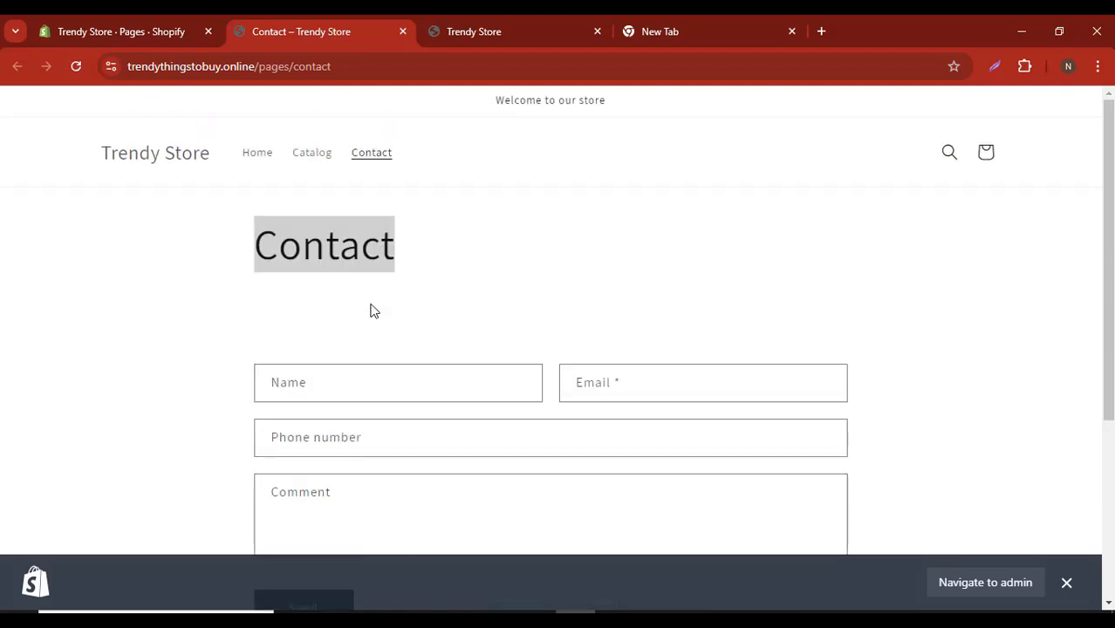
# Step: Add a new page in the Shopify admin and title it "About us"
pyautogui.click(179, 31)
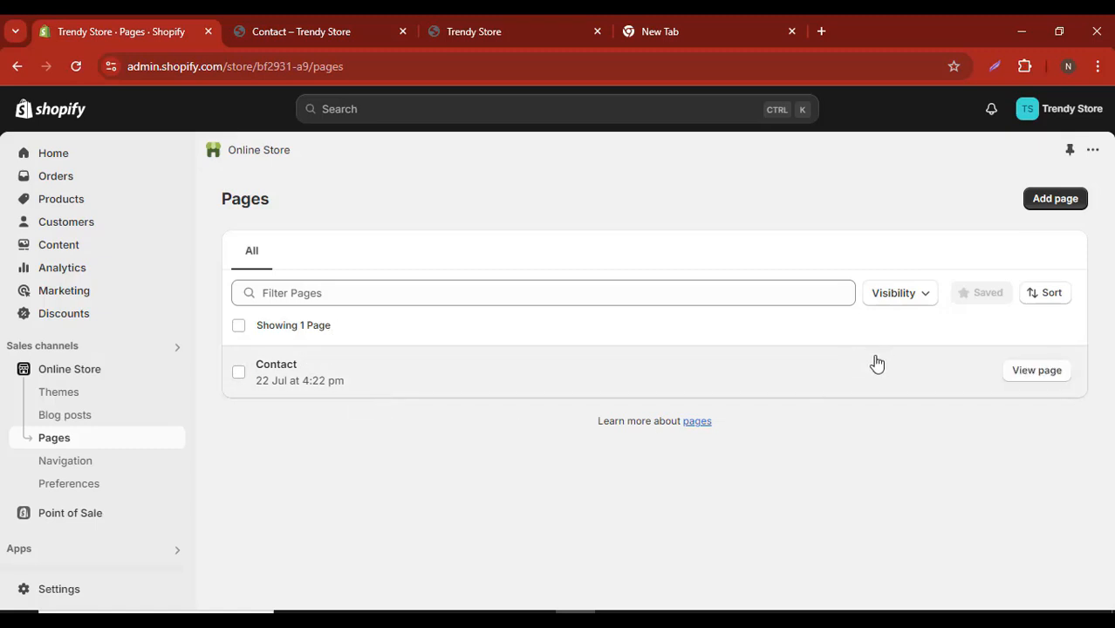
pyautogui.click(1054, 201)
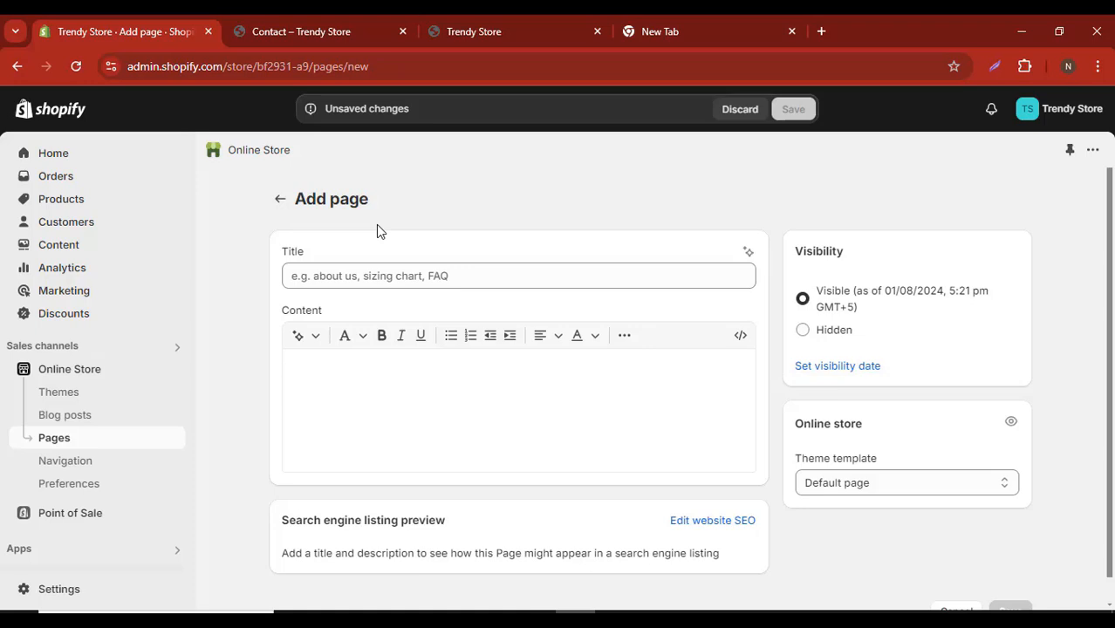
pyautogui.click(397, 284)
pyautogui.write('About us')
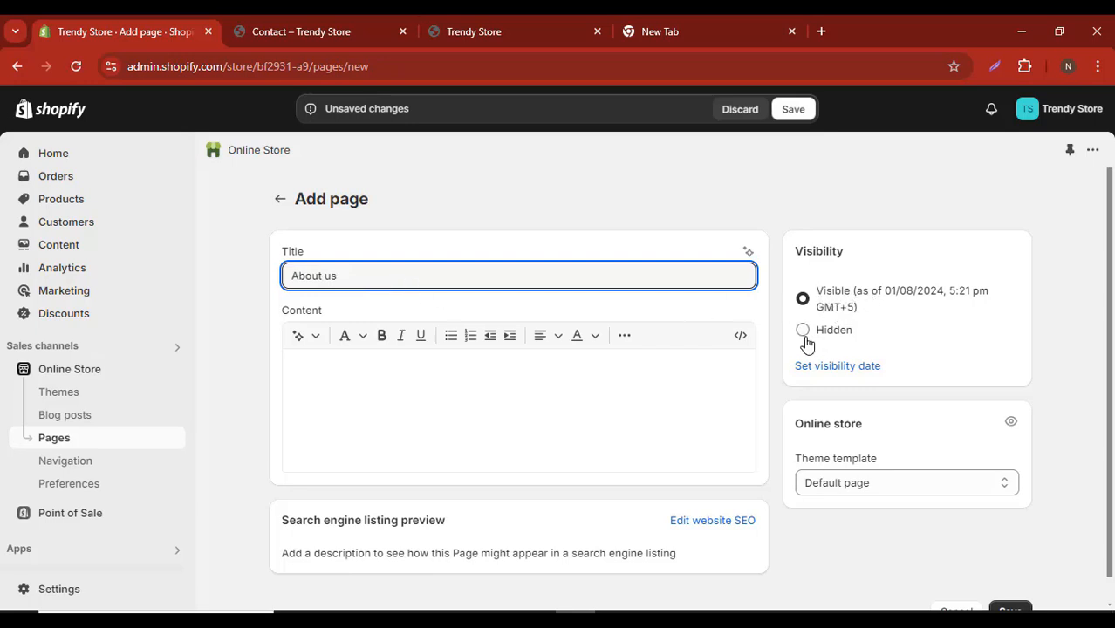
pyautogui.scroll(-1, 473, 361)
pyautogui.click(302, 354)
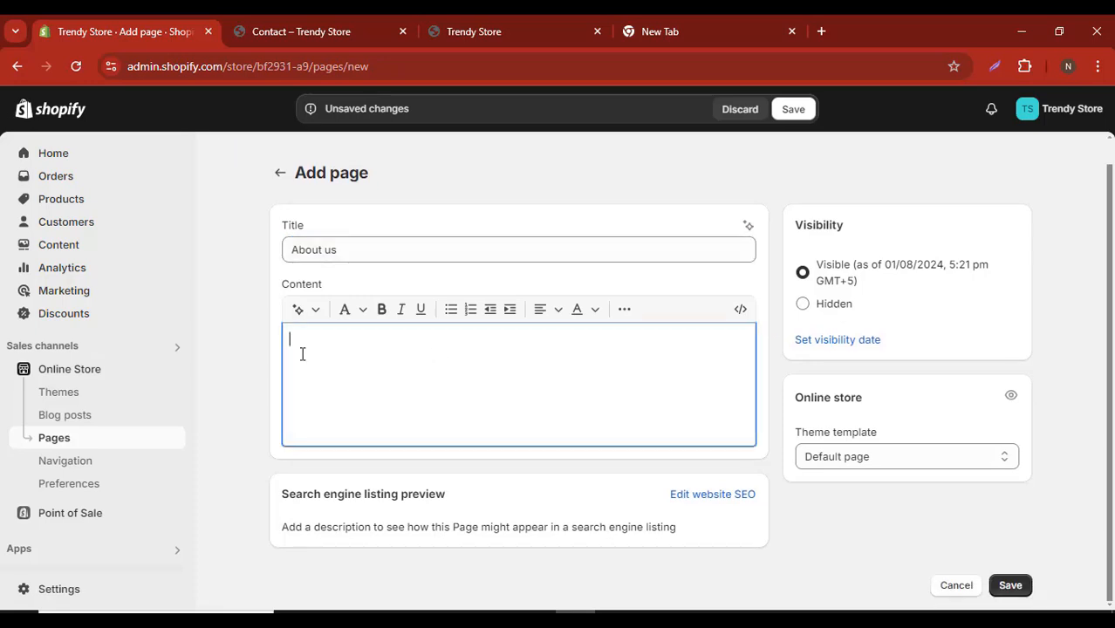
pyautogui.click(314, 311)
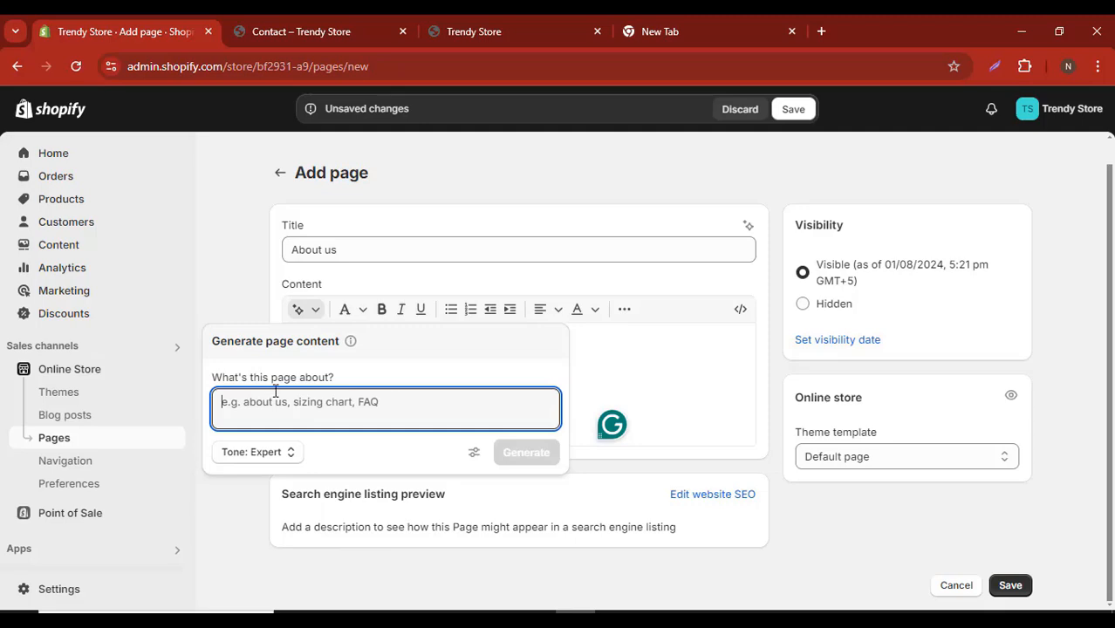
pyautogui.click(641, 351)
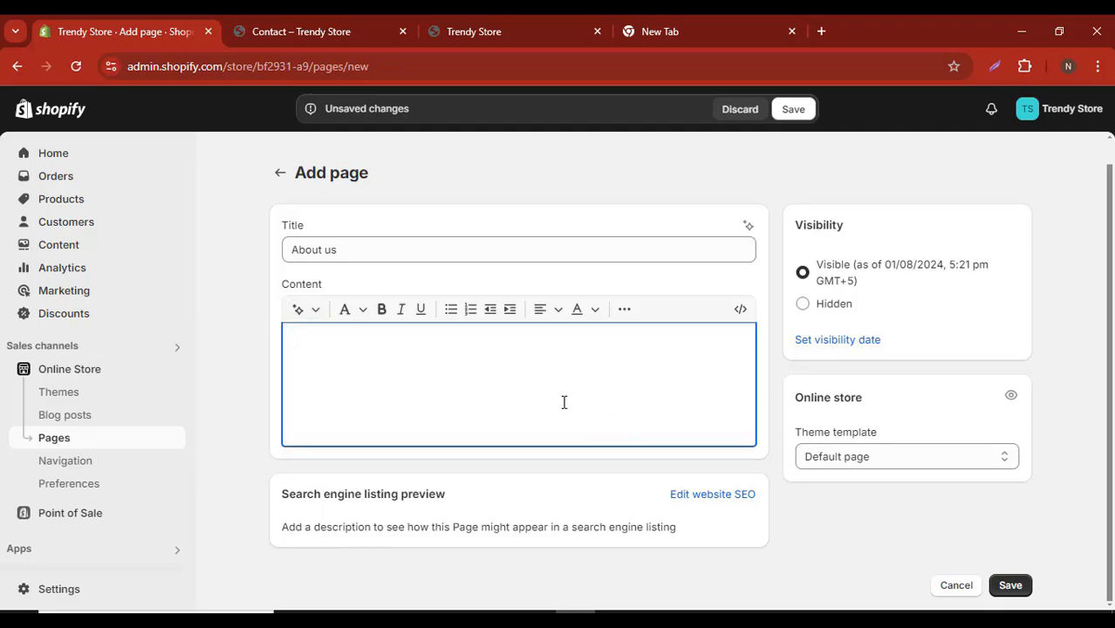
# Step: Copy the About Us text, from the welcome line through the team sign-off, from the ChatGPT window into the new page's content
pyautogui.moveTo(536, 617)
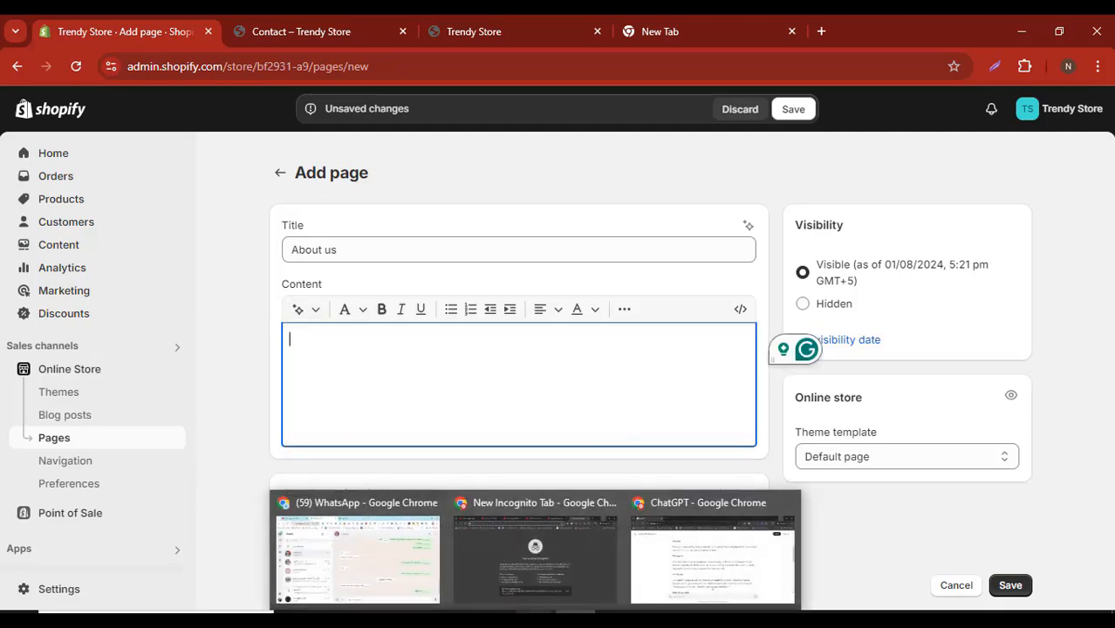
pyautogui.click(683, 583)
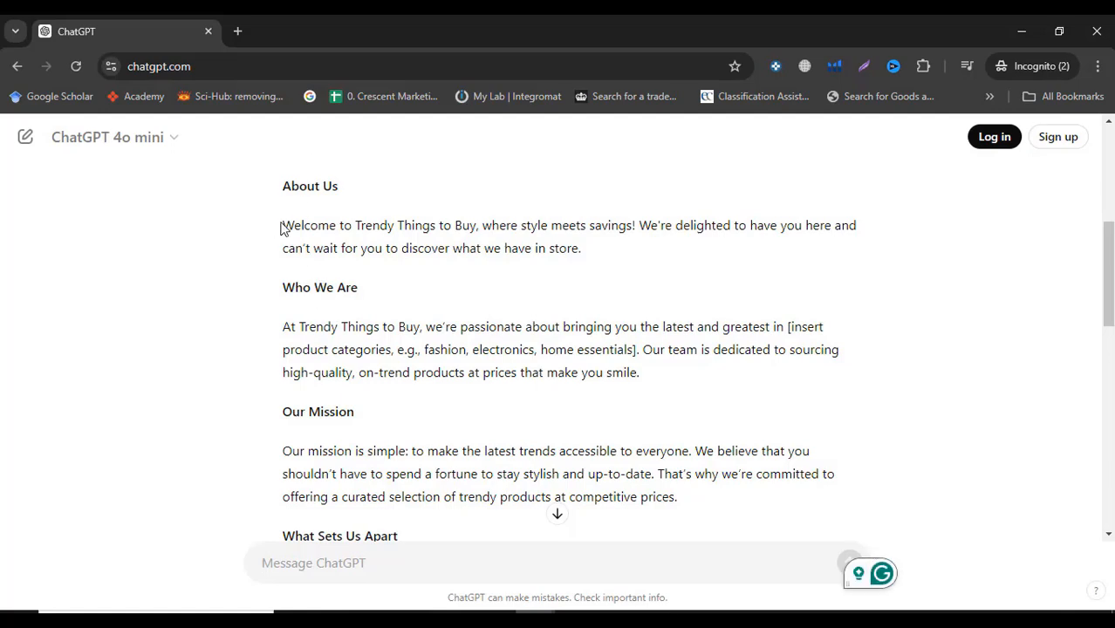
pyautogui.moveTo(280, 228); pyautogui.dragTo(669, 368)
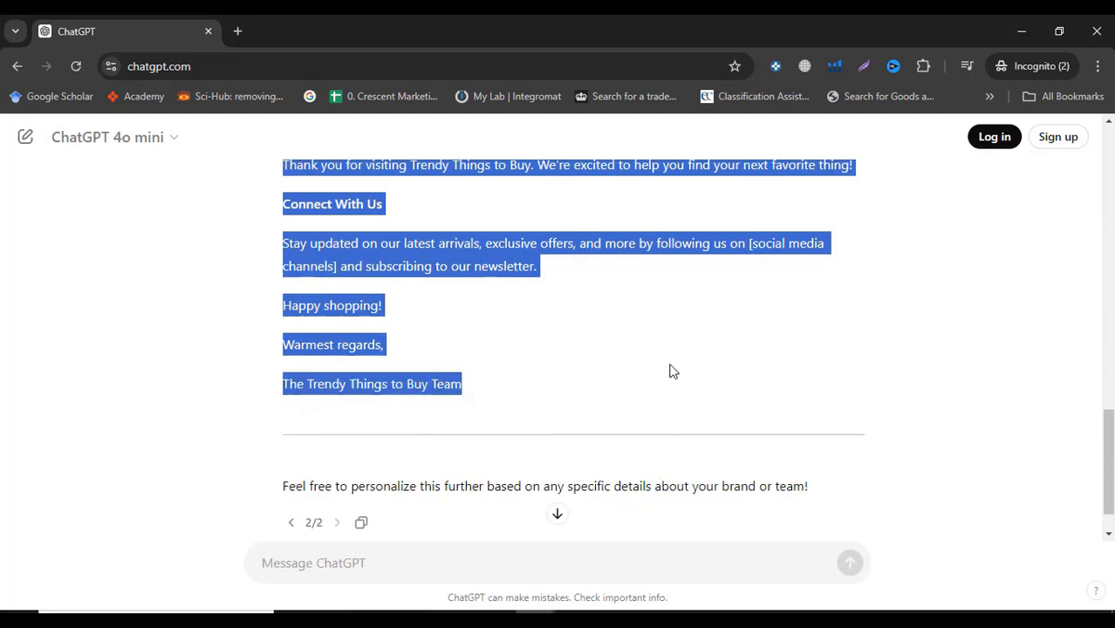
pyautogui.click(1022, 31)
pyautogui.hotkey('ctrl', 'v')
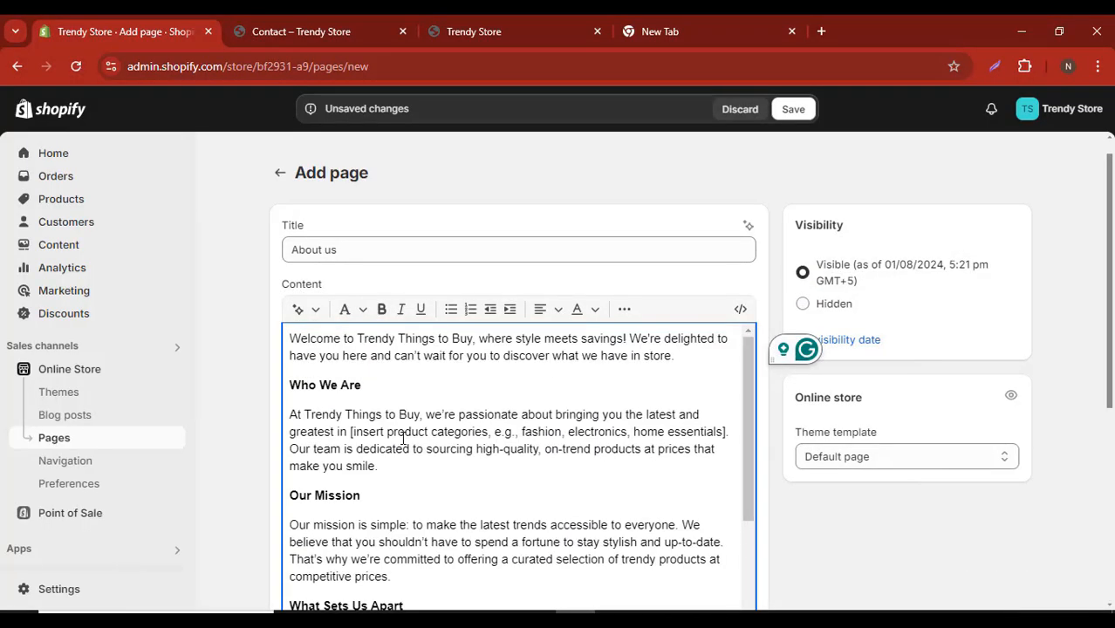
# Step: Review the headings and paragraphs of the pasted About us content down to the "Connect With Us" section
pyautogui.click(334, 410)
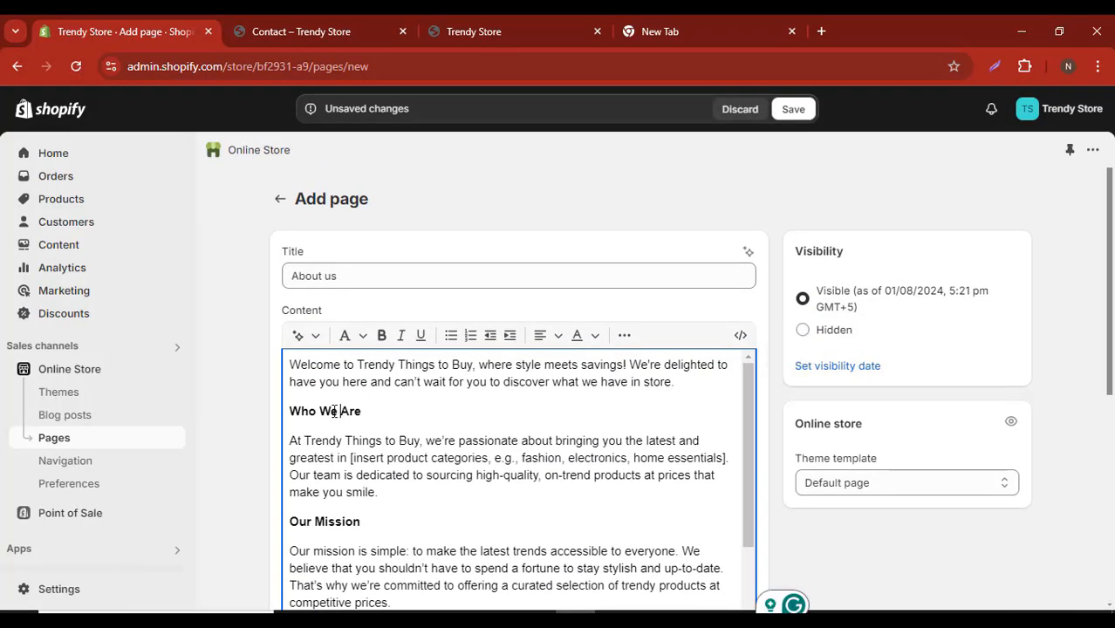
pyautogui.scroll(-5, 377, 442)
pyautogui.hotkey('shift', 'Left')
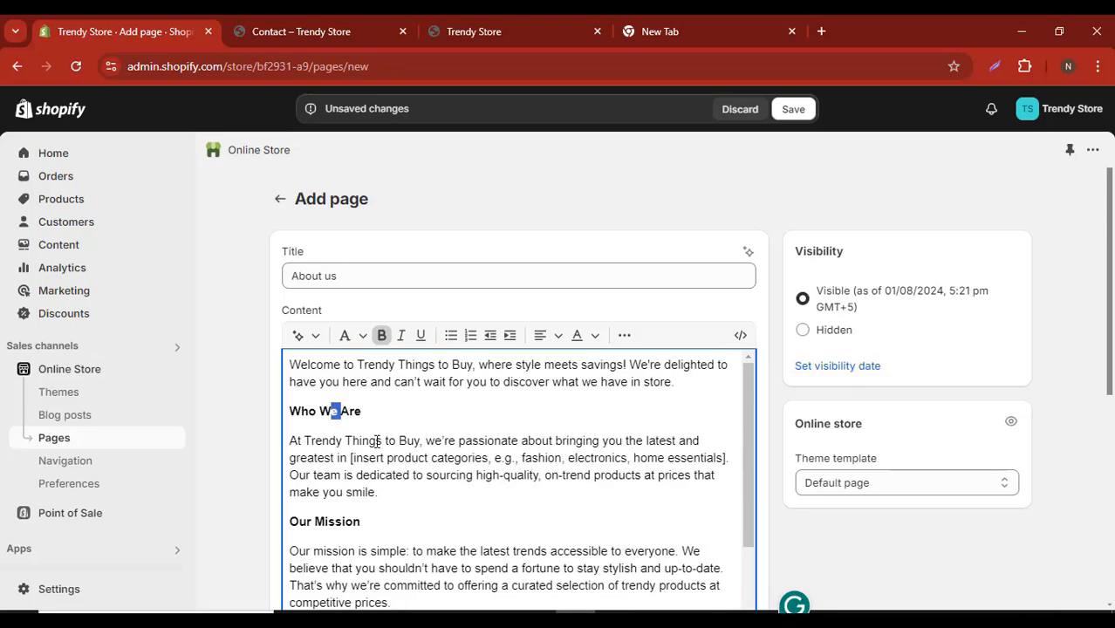
pyautogui.click(397, 410)
pyautogui.scroll(-8, 401, 411)
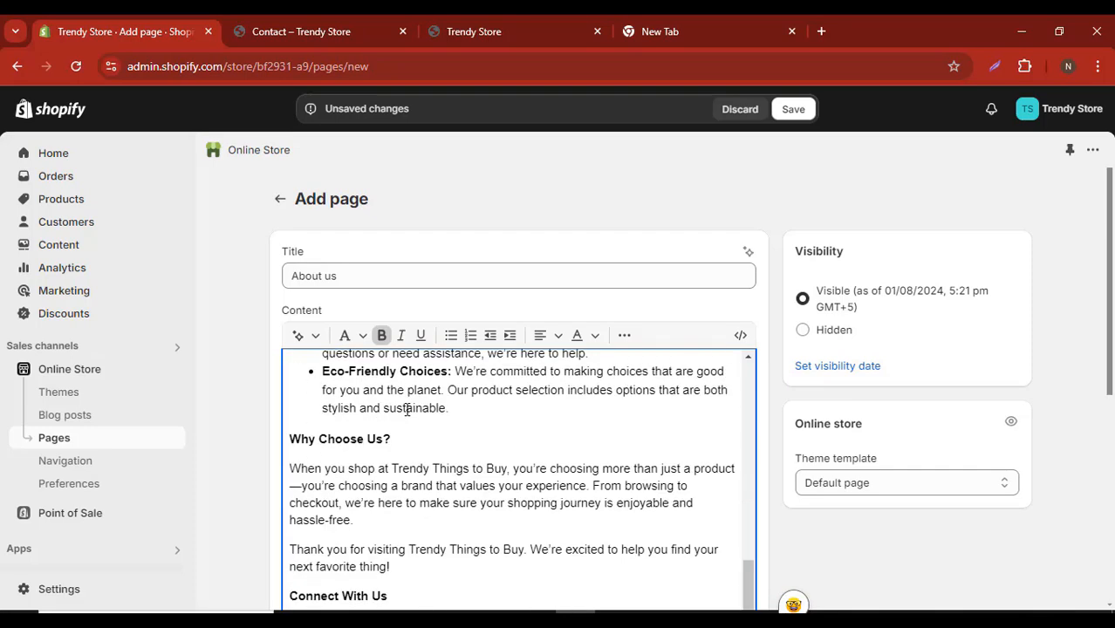
# Step: Try centring the "Who We Are" heading in the page content and restore its left alignment
pyautogui.scroll(8, 406, 410)
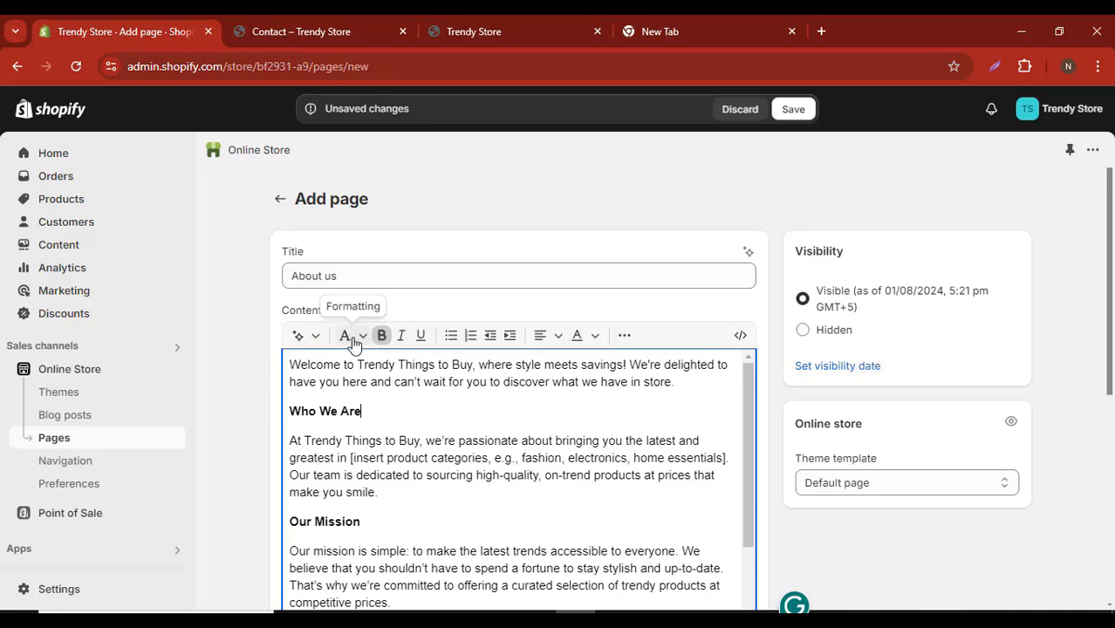
pyautogui.click(541, 335)
pyautogui.click(548, 392)
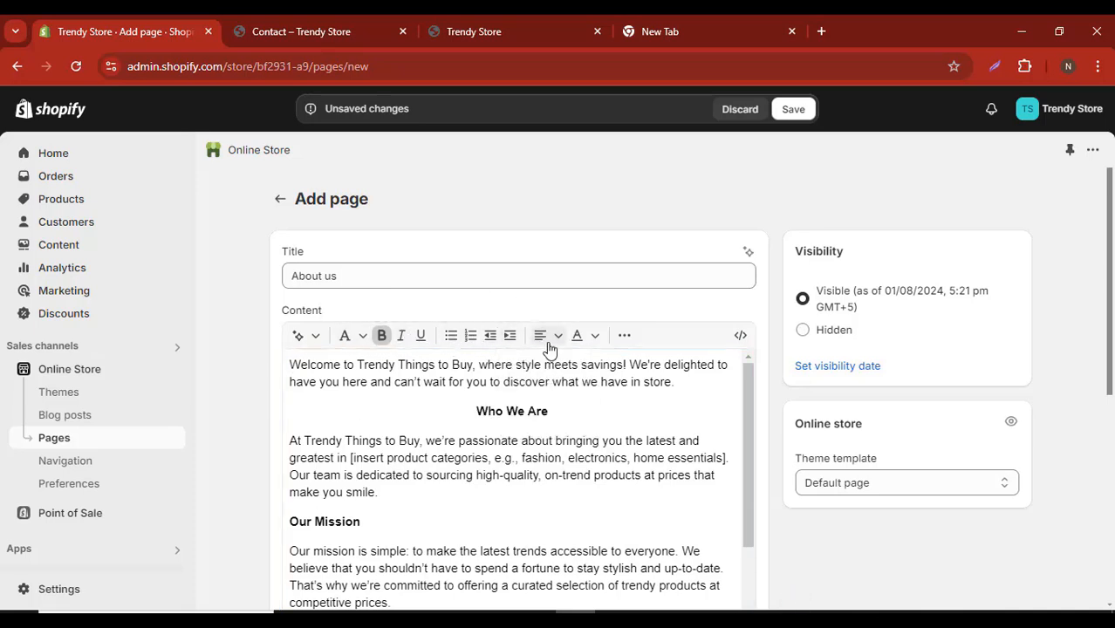
pyautogui.click(541, 335)
pyautogui.click(538, 370)
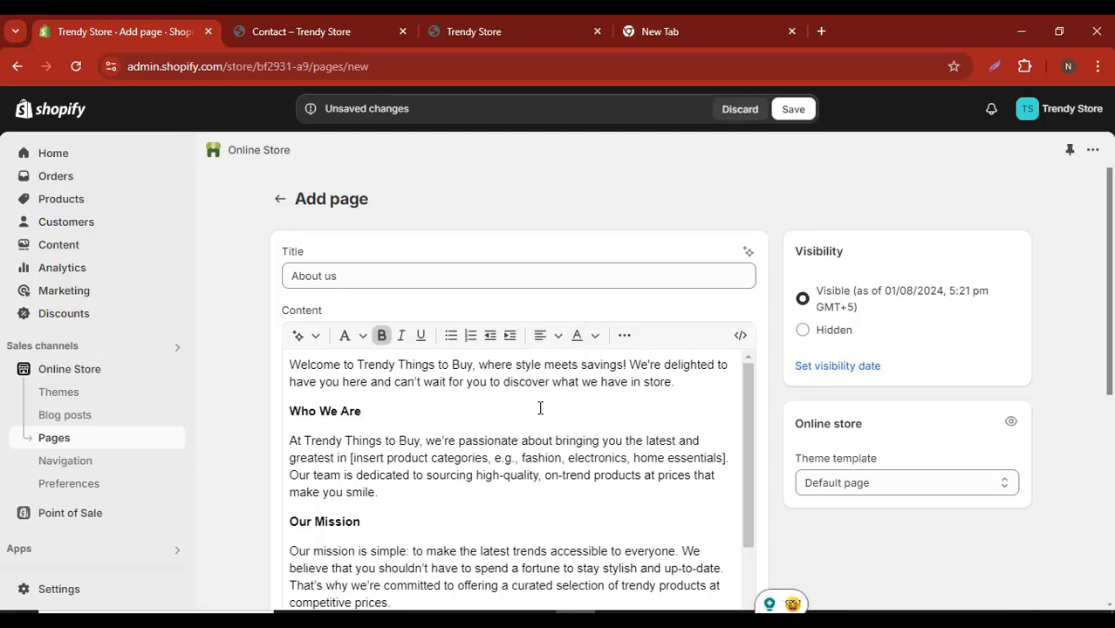
# Step: Open the search engine listing for editing and examine its page title, description, and URL and handle fields
pyautogui.scroll(-8, 517, 406)
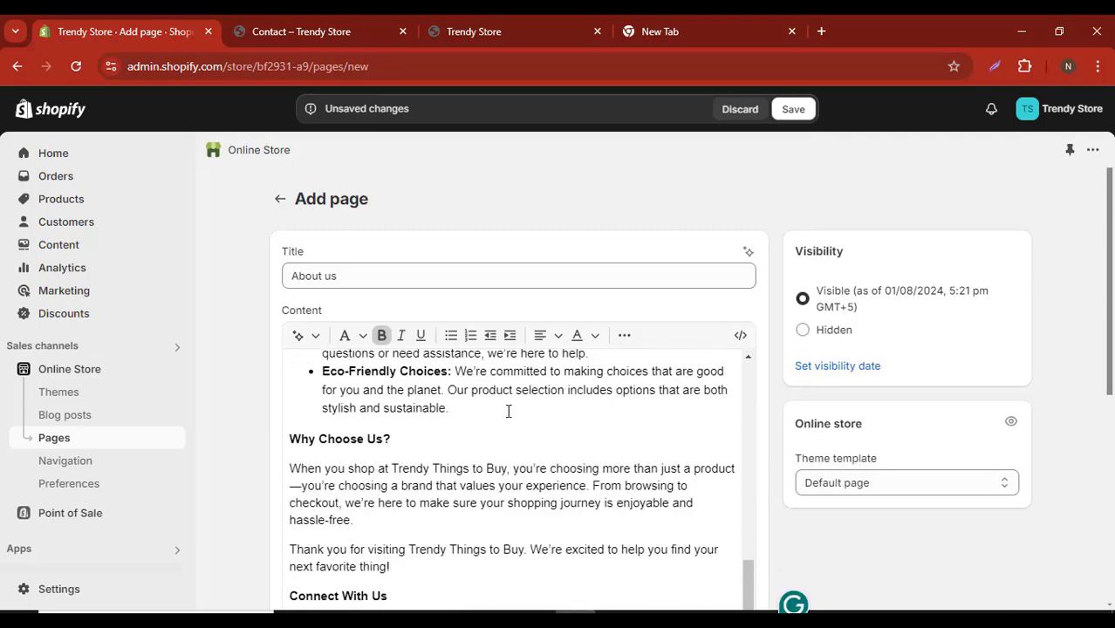
pyautogui.scroll(-10, 508, 411)
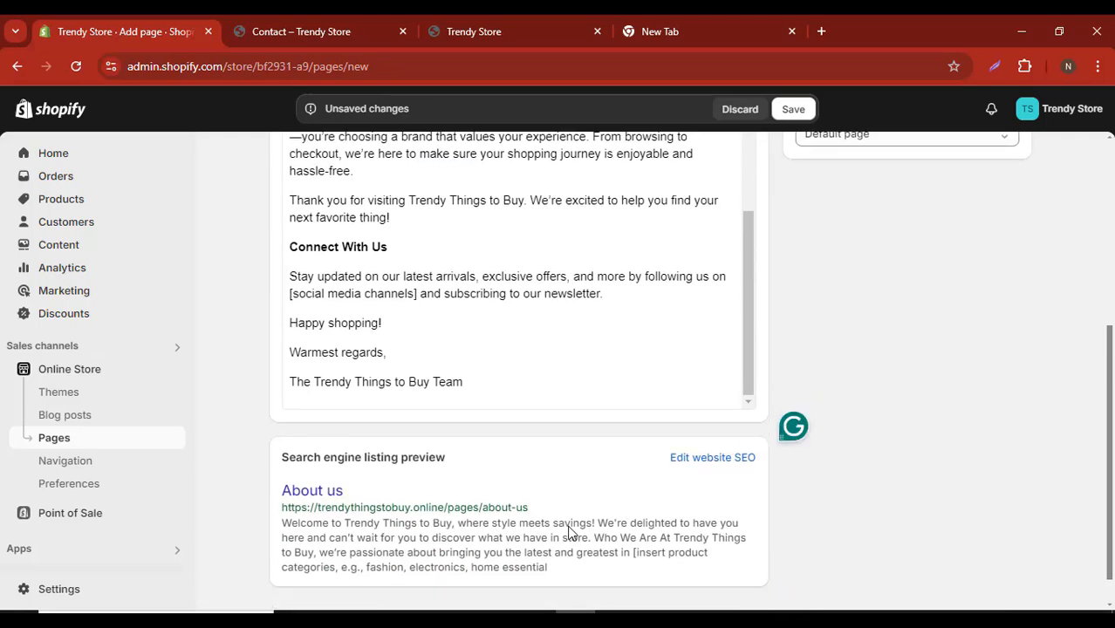
pyautogui.moveTo(303, 419); pyautogui.dragTo(467, 422)
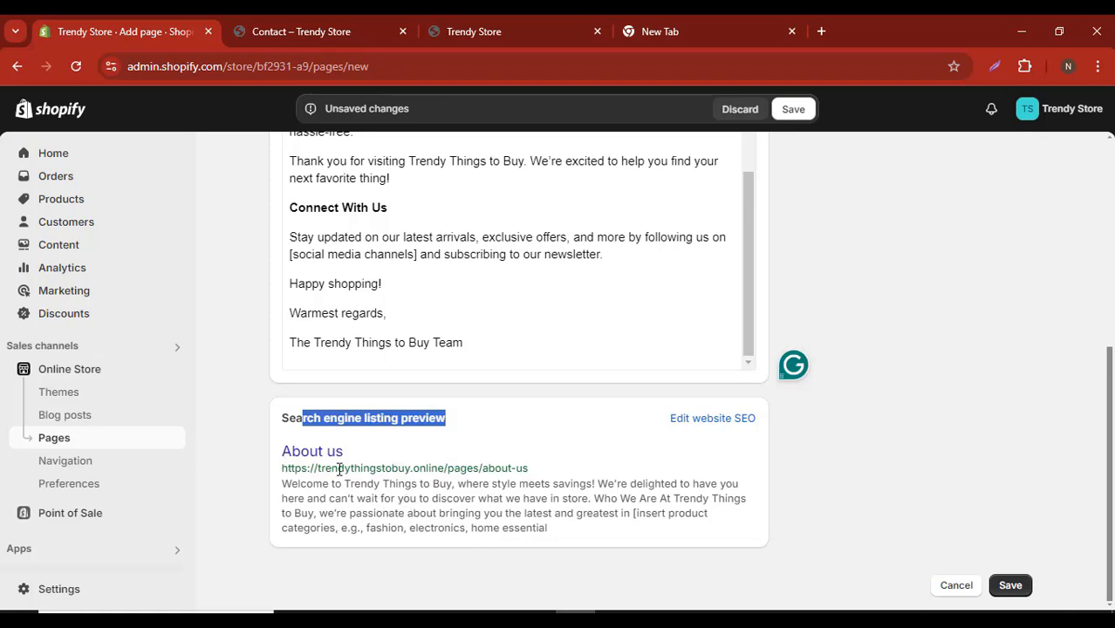
pyautogui.click(738, 418)
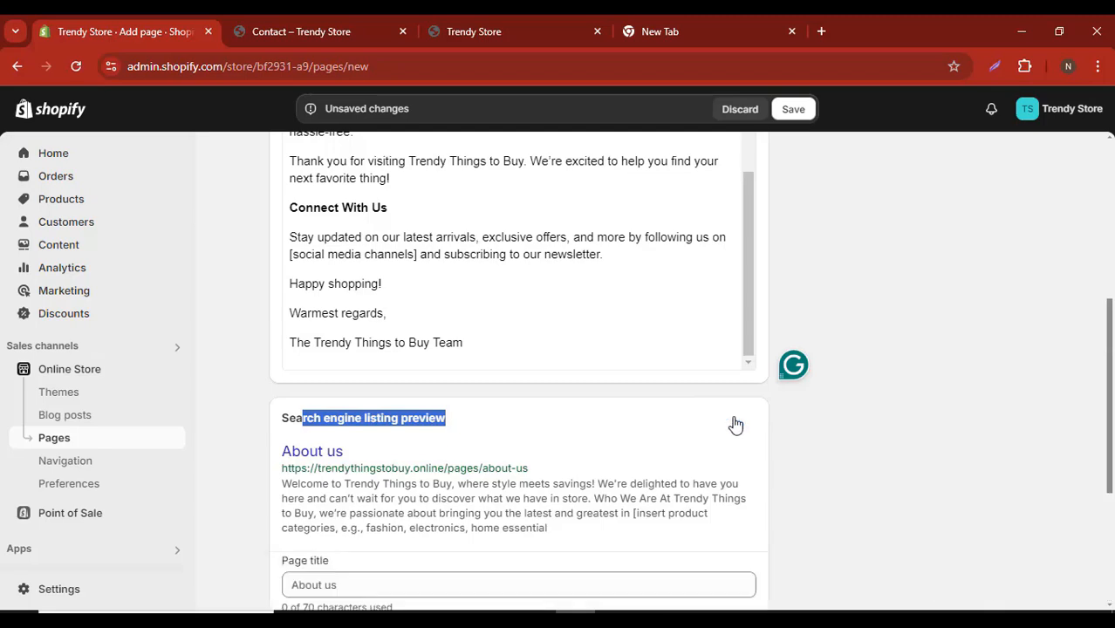
pyautogui.scroll(-3, 340, 476)
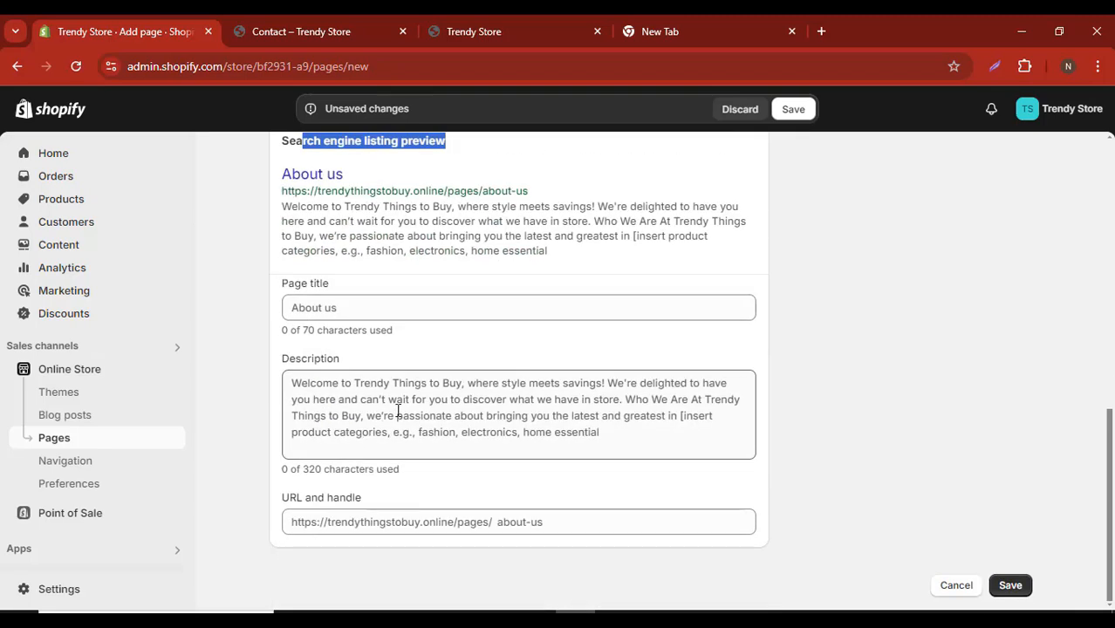
pyautogui.moveTo(619, 441); pyautogui.dragTo(315, 384)
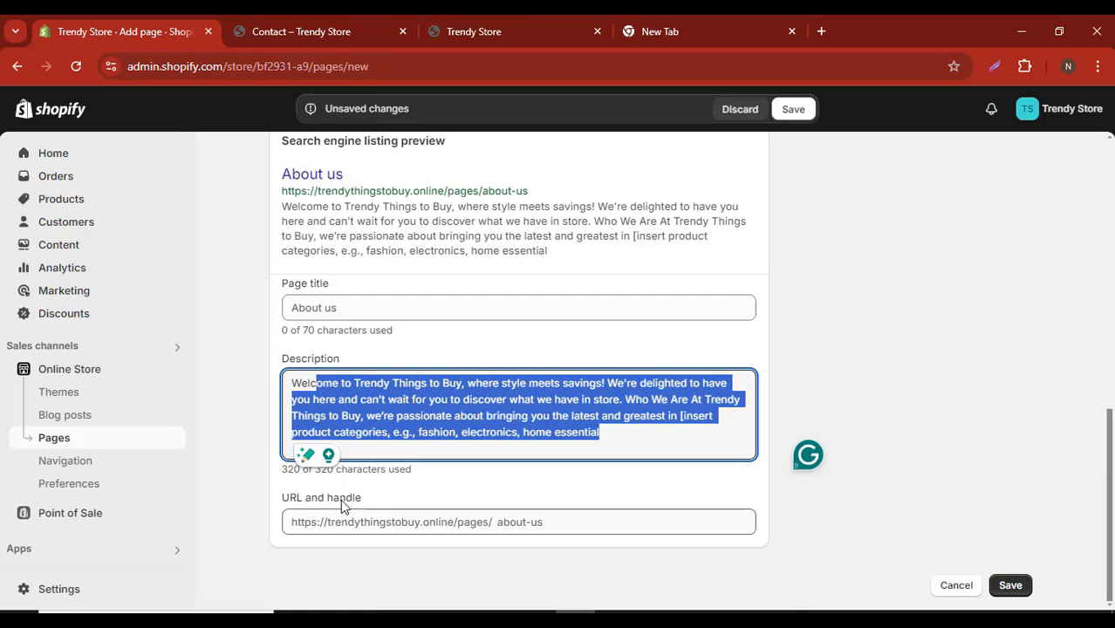
pyautogui.click(496, 521)
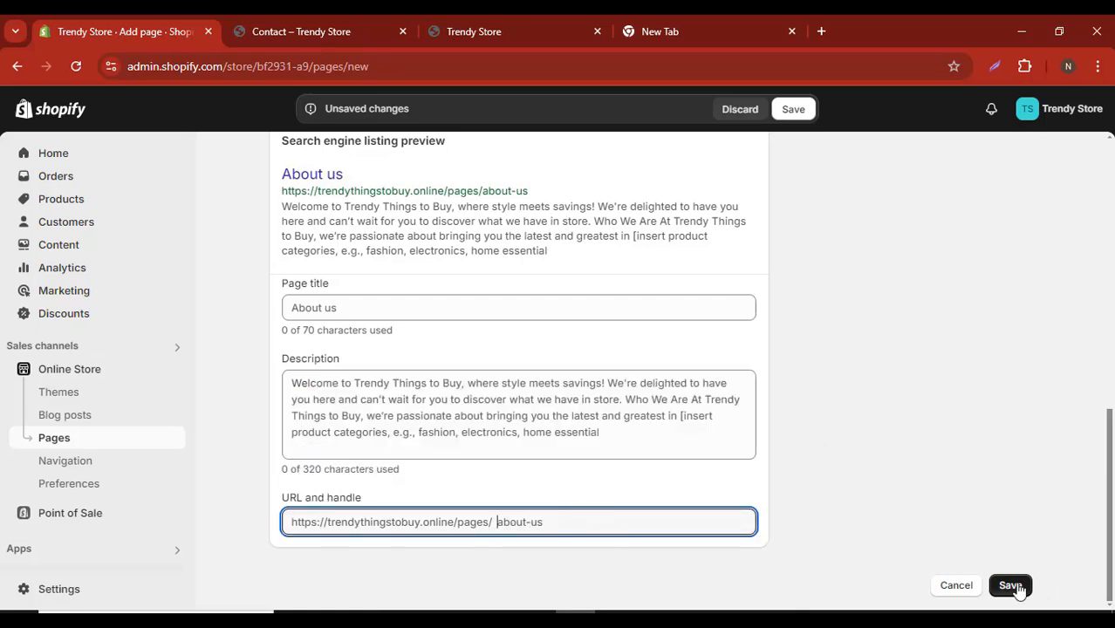
# Step: Save the new About us page and close the storefront's Contact page
pyautogui.click(794, 109)
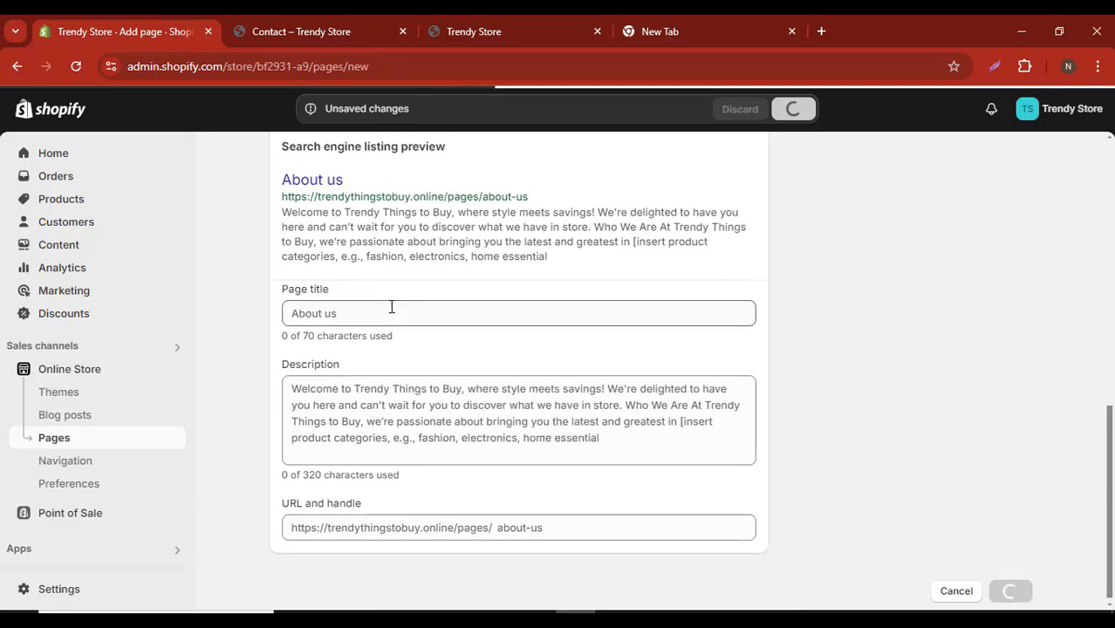
pyautogui.scroll(4, 393, 304)
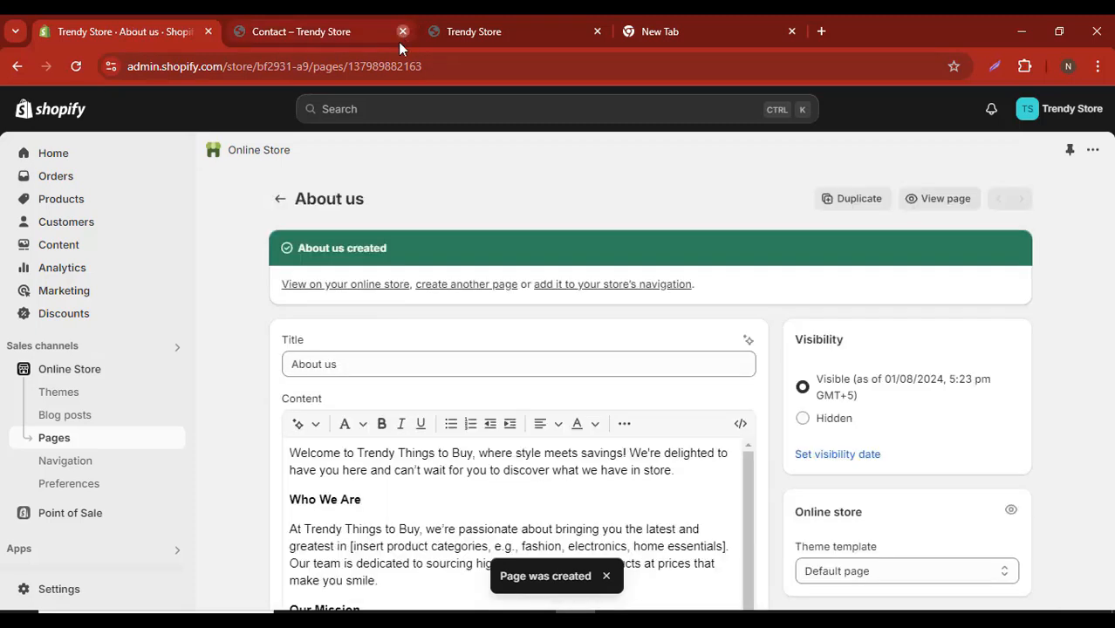
pyautogui.click(401, 34)
# Step: View the About us page on the storefront and examine its content from the heading to the team sign-off
pyautogui.click(938, 198)
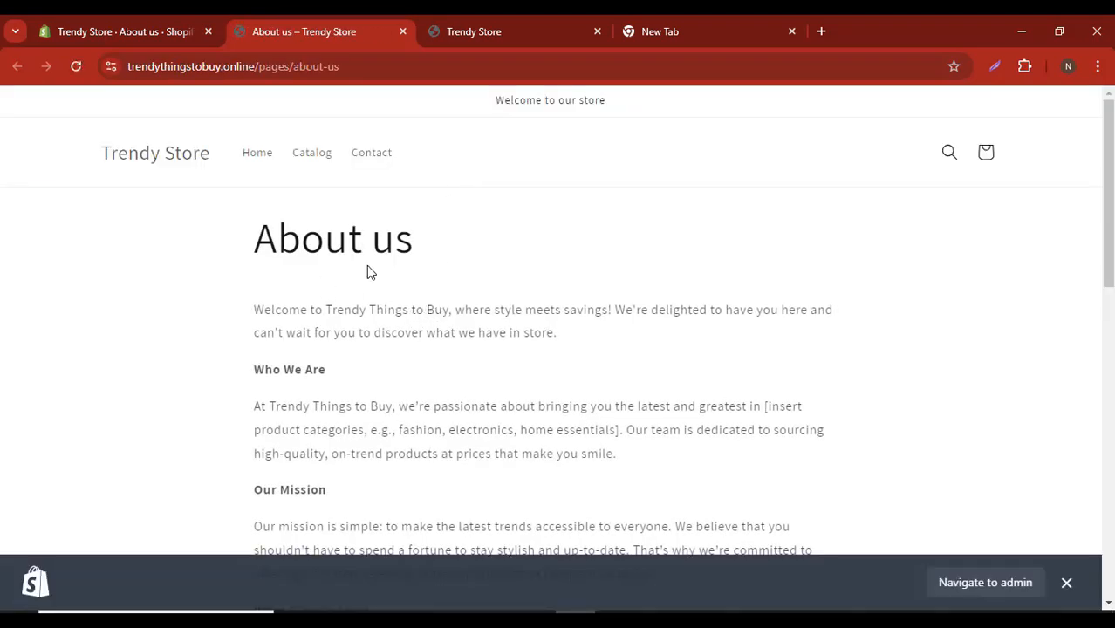
pyautogui.scroll(-2, 784, 471)
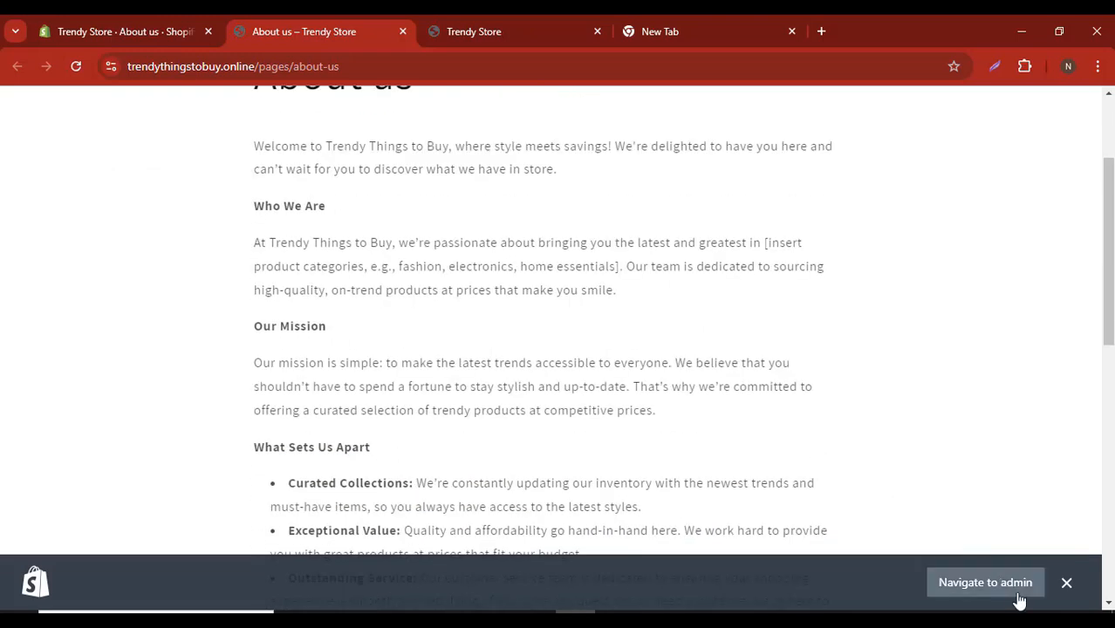
pyautogui.scroll(2, 385, 298)
pyautogui.scroll(-10, 386, 300)
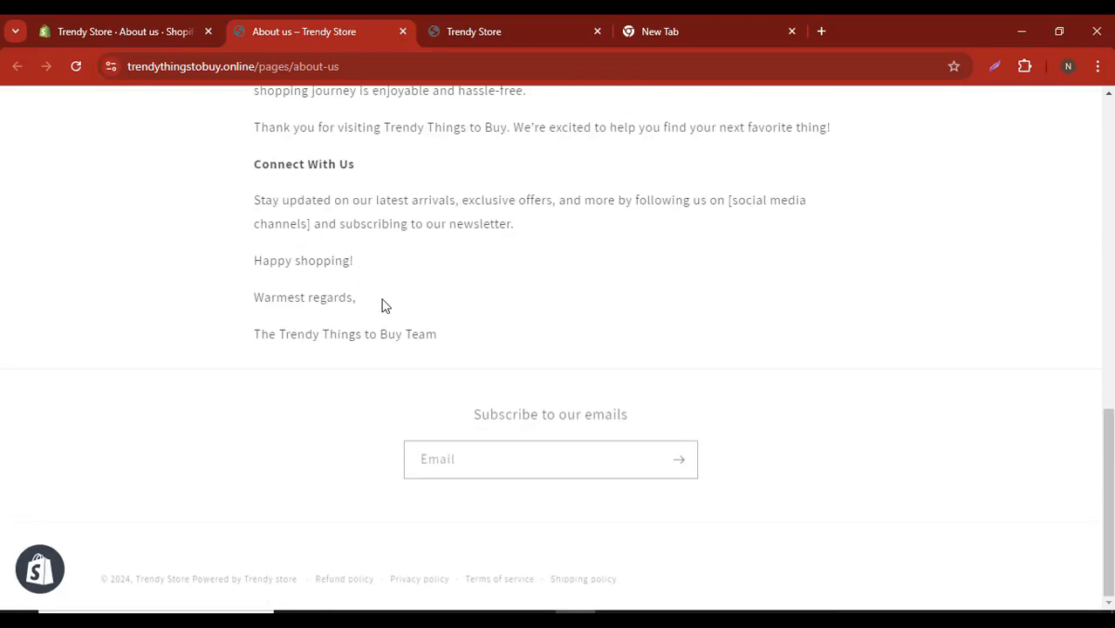
pyautogui.scroll(10, 384, 301)
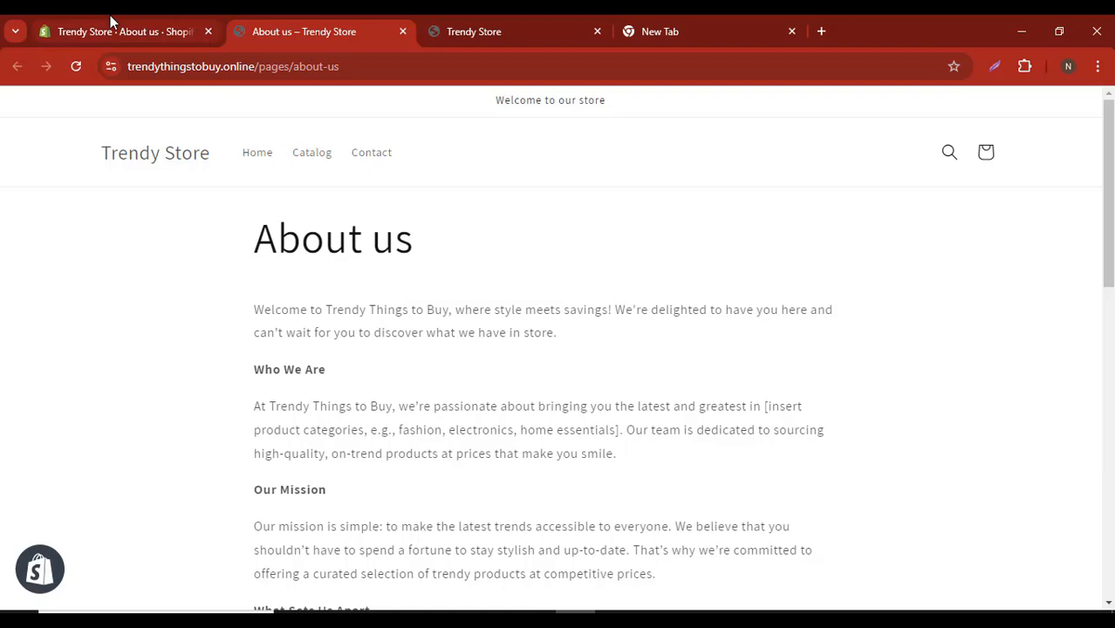
# Step: Open the online store's home page from the admin, close the older store tab, and examine the header navigation links
pyautogui.click(111, 26)
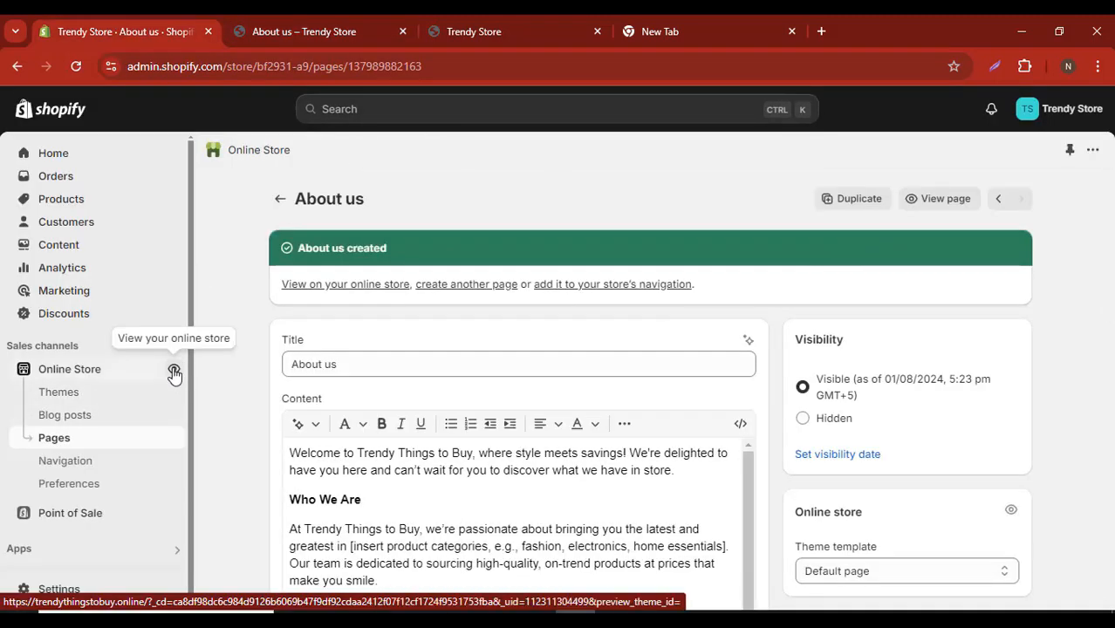
pyautogui.click(174, 373)
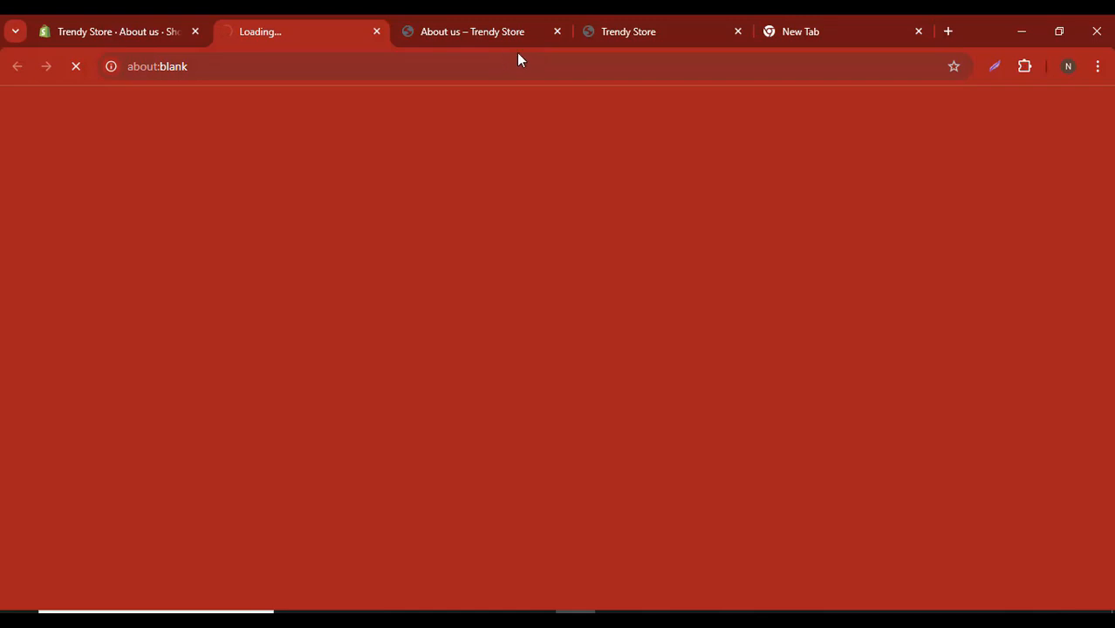
pyautogui.click(738, 32)
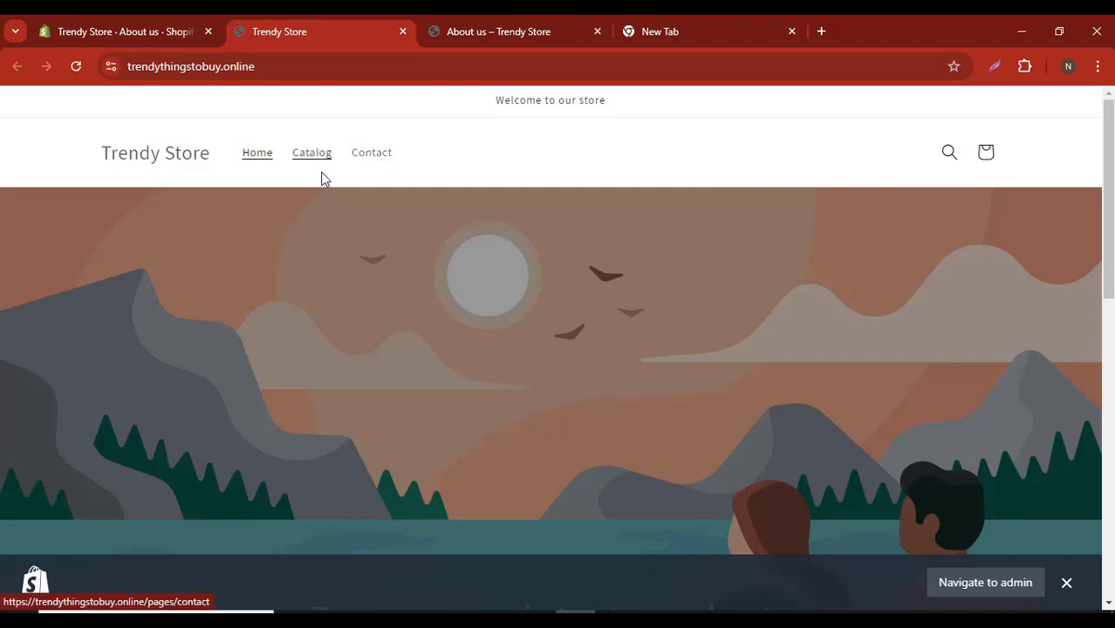
pyautogui.scroll(-10, 322, 178)
pyautogui.scroll(9, 323, 178)
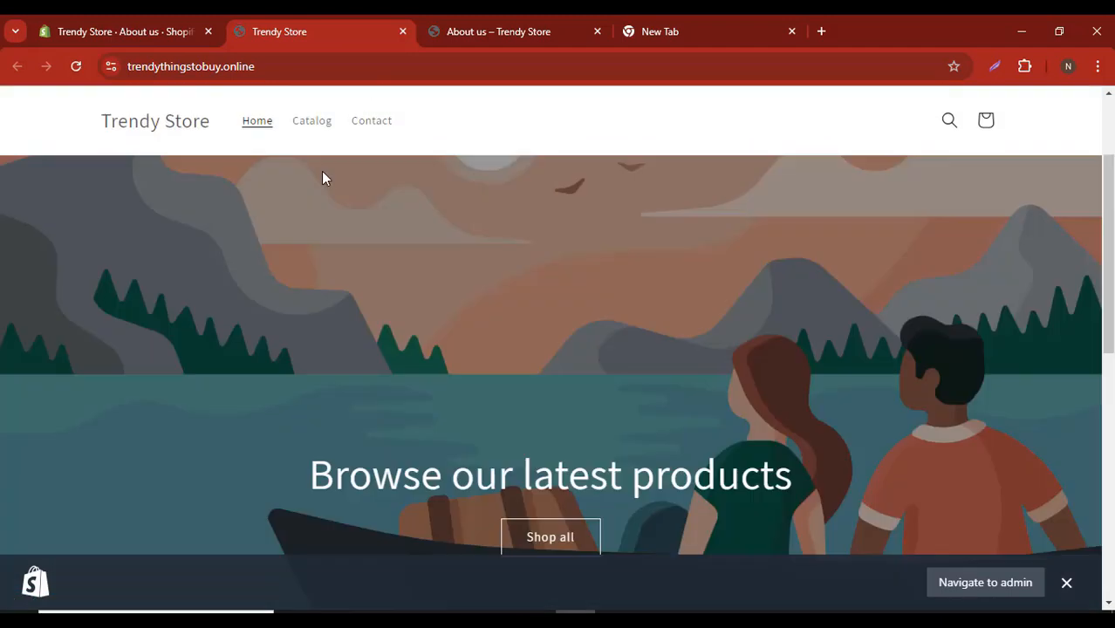
pyautogui.scroll(1, 323, 178)
# Step: Return to the About us page in the Shopify admin and examine the content editor's formatting tools, including the additional insert options
pyautogui.click(85, 26)
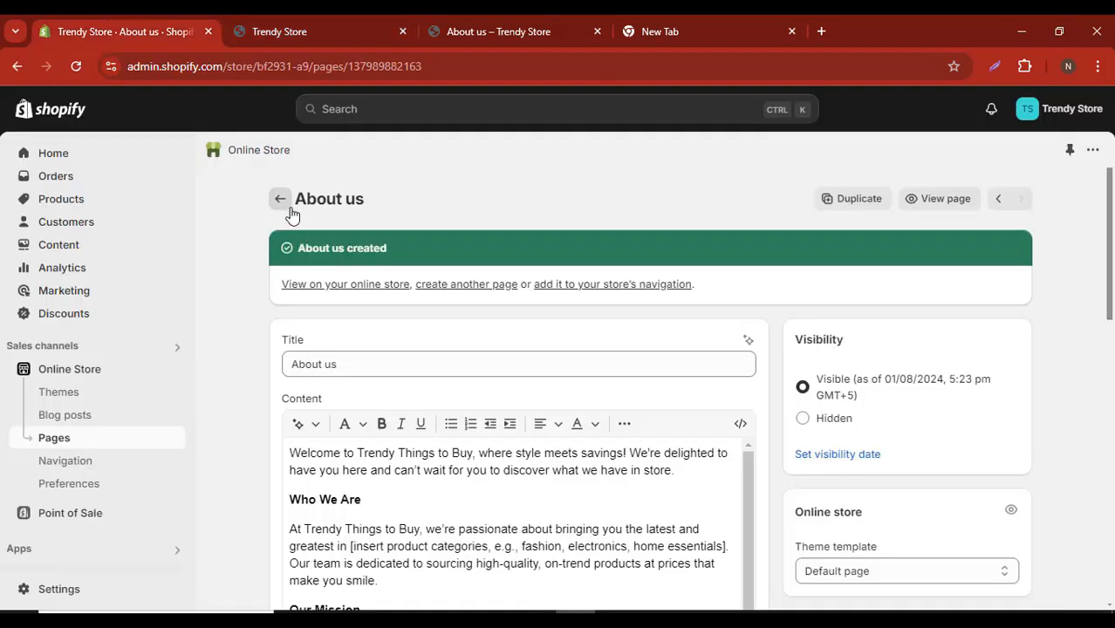
pyautogui.scroll(-2, 380, 408)
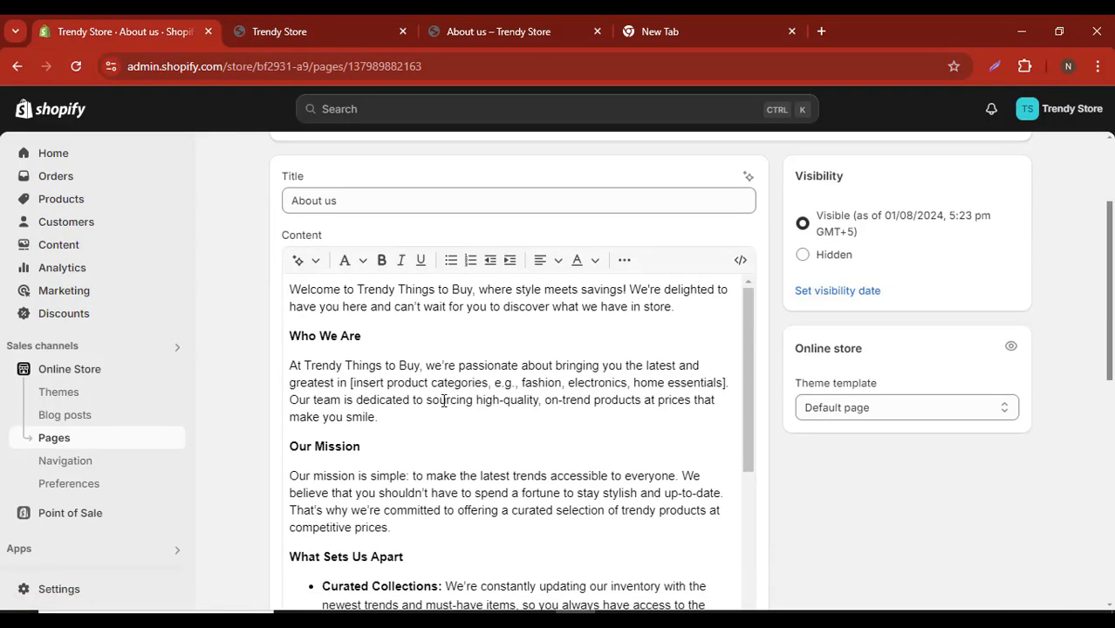
pyautogui.scroll(2, 445, 396)
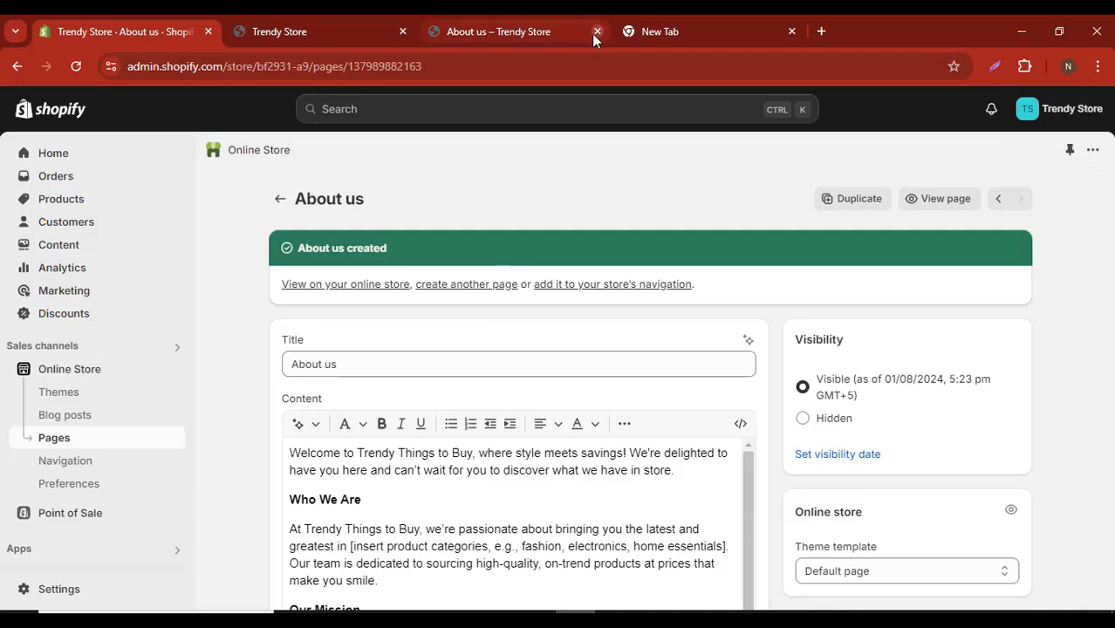
pyautogui.scroll(-1, 535, 330)
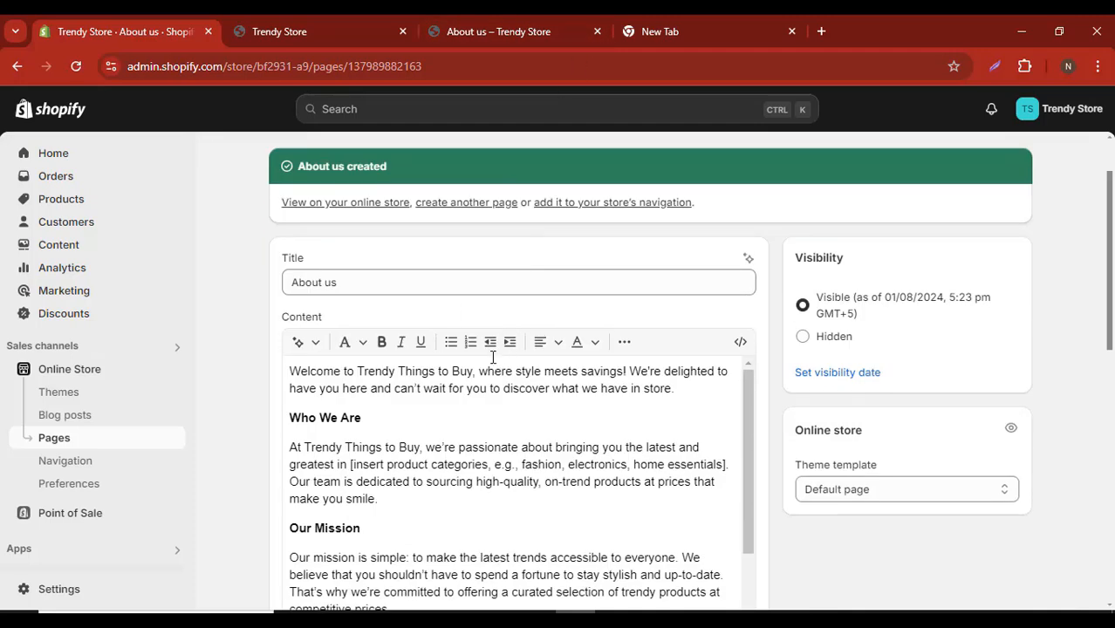
pyautogui.scroll(-1, 485, 410)
pyautogui.scroll(1, 458, 431)
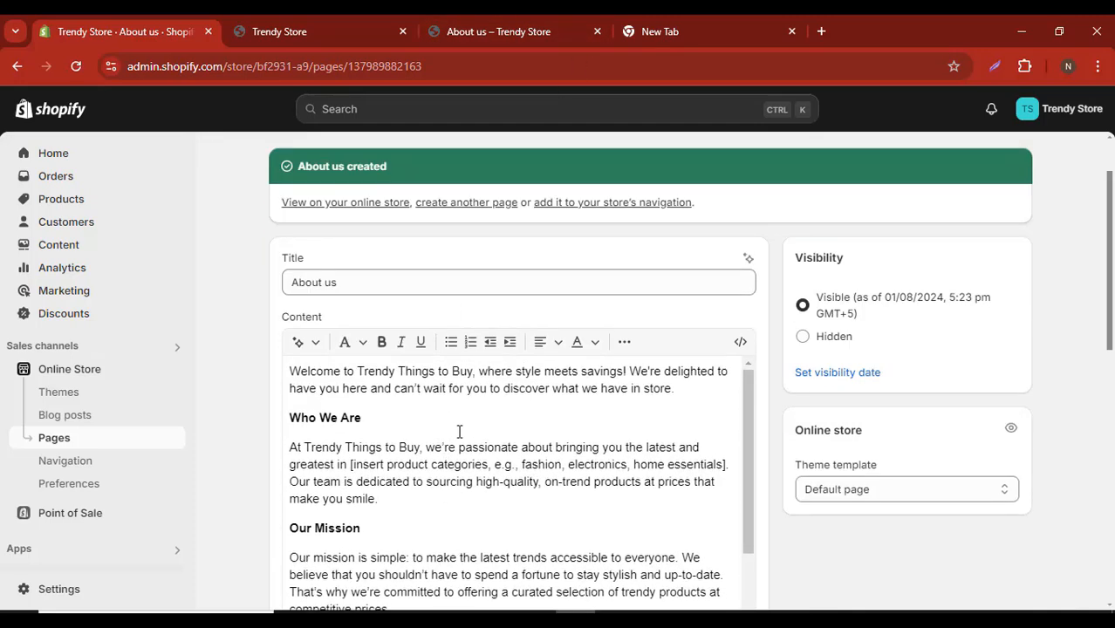
pyautogui.click(624, 345)
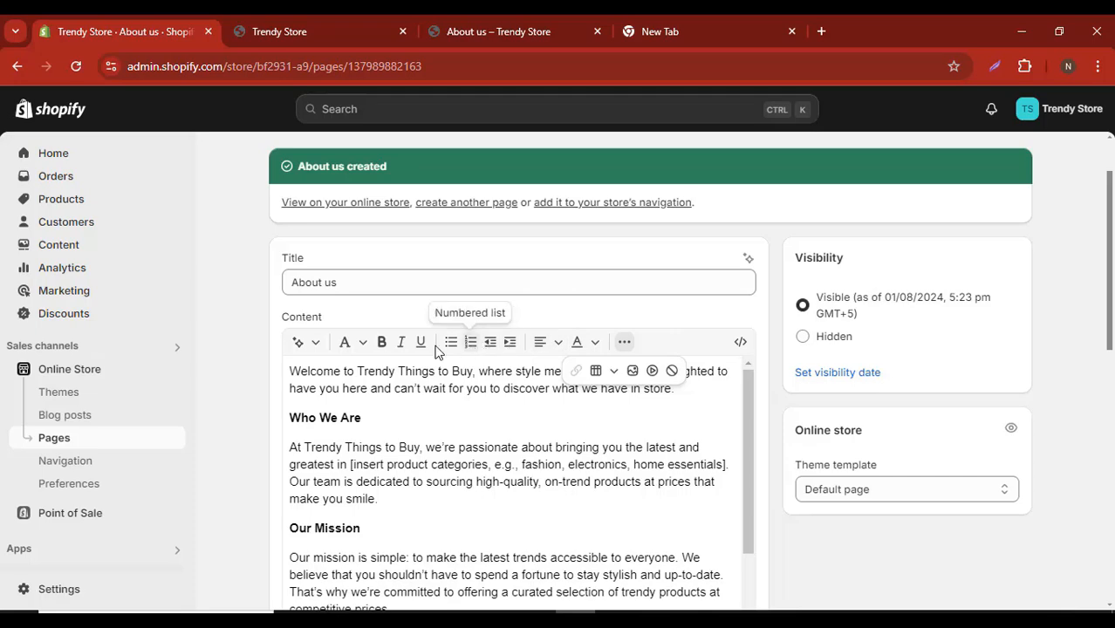
pyautogui.scroll(-3, 436, 436)
pyautogui.scroll(3, 436, 438)
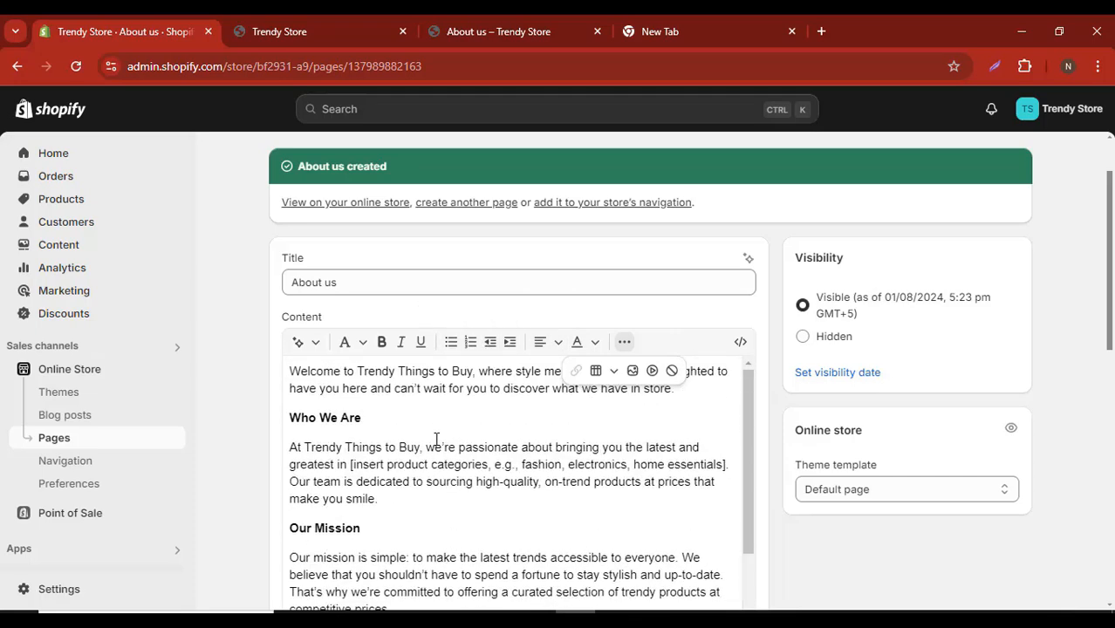
# Step: Review the saved About us text in the content editor, from the welcome line through the team sign-off
pyautogui.click(439, 445)
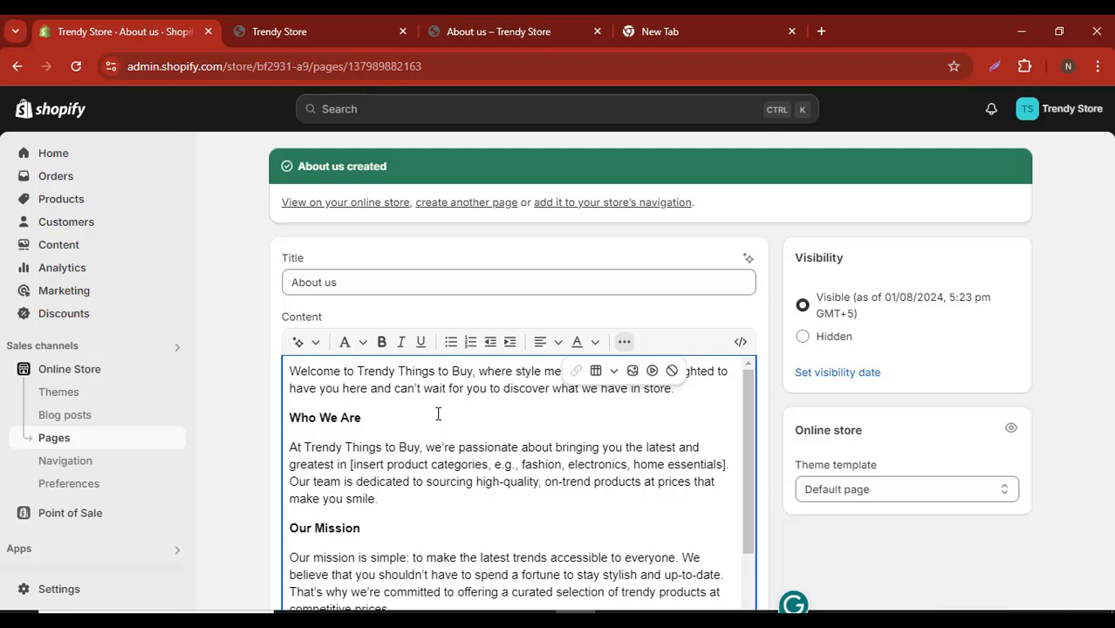
pyautogui.scroll(-1, 438, 414)
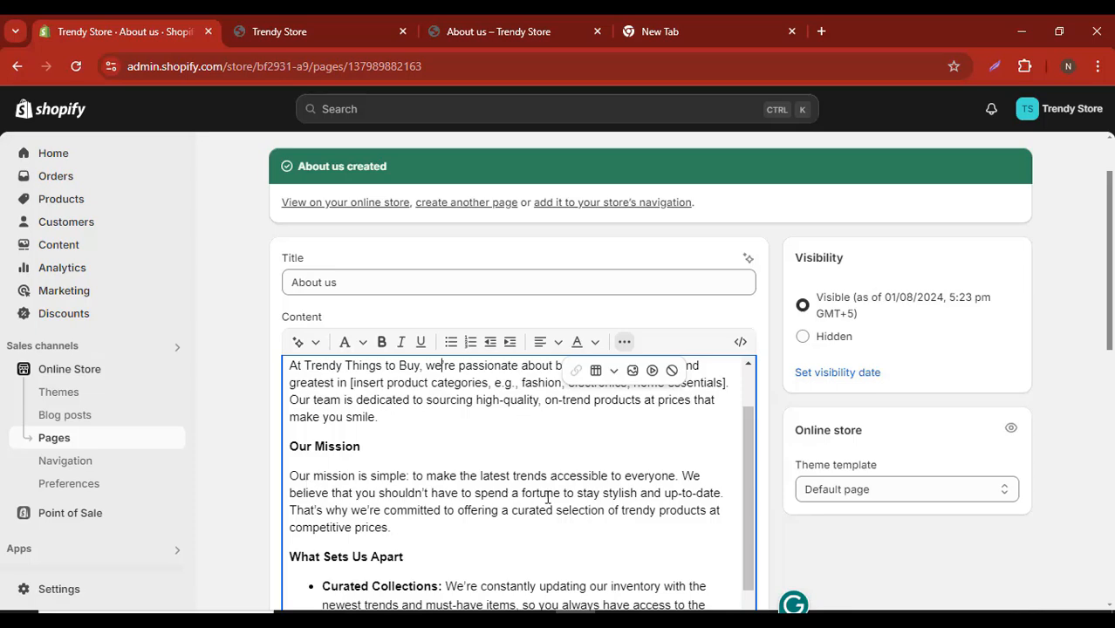
pyautogui.scroll(5, 418, 441)
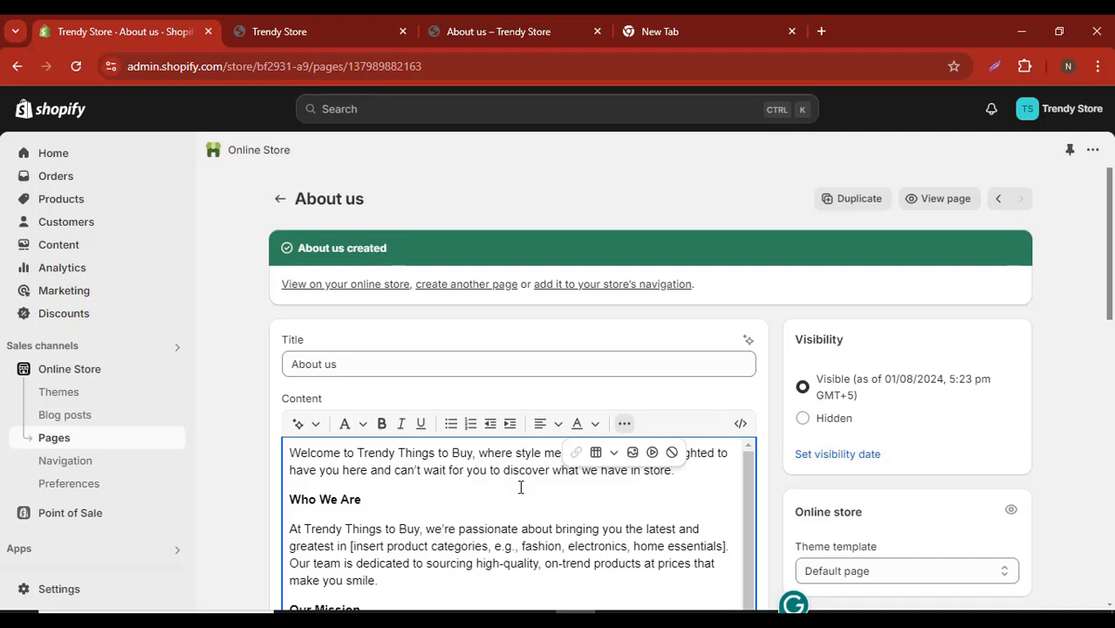
pyautogui.scroll(-10, 520, 487)
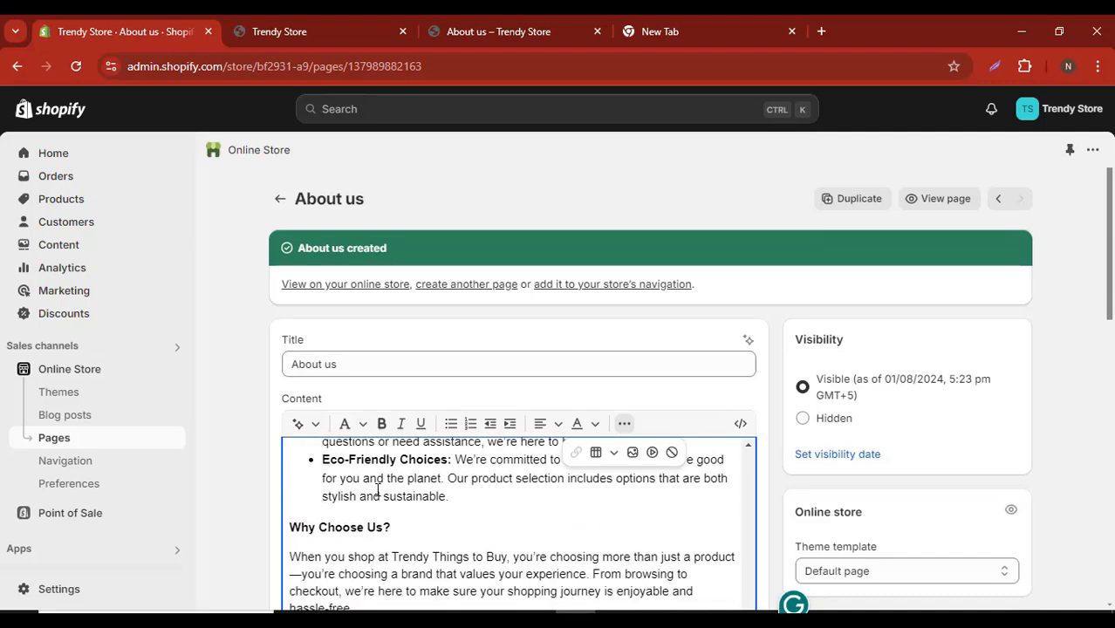
pyautogui.scroll(-3, 378, 490)
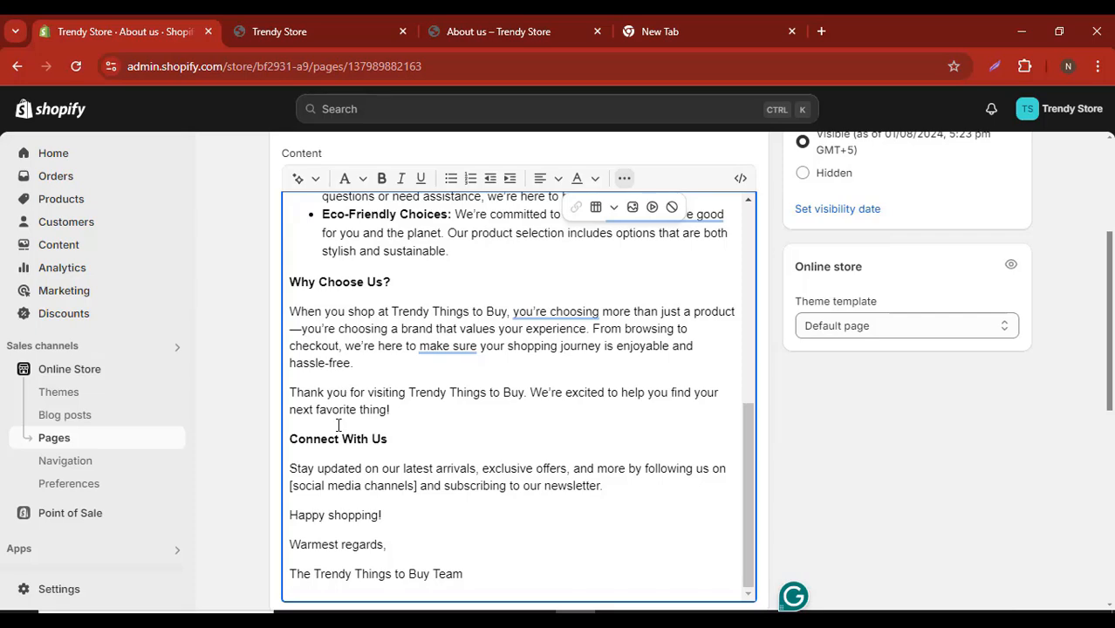
pyautogui.scroll(3, 338, 425)
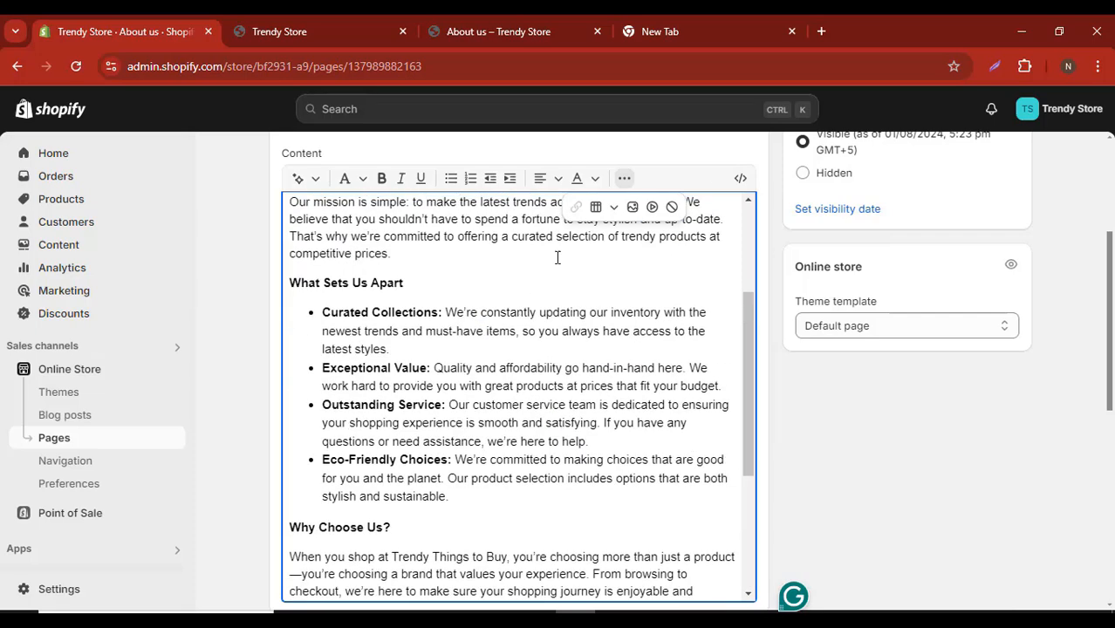
pyautogui.click(244, 284)
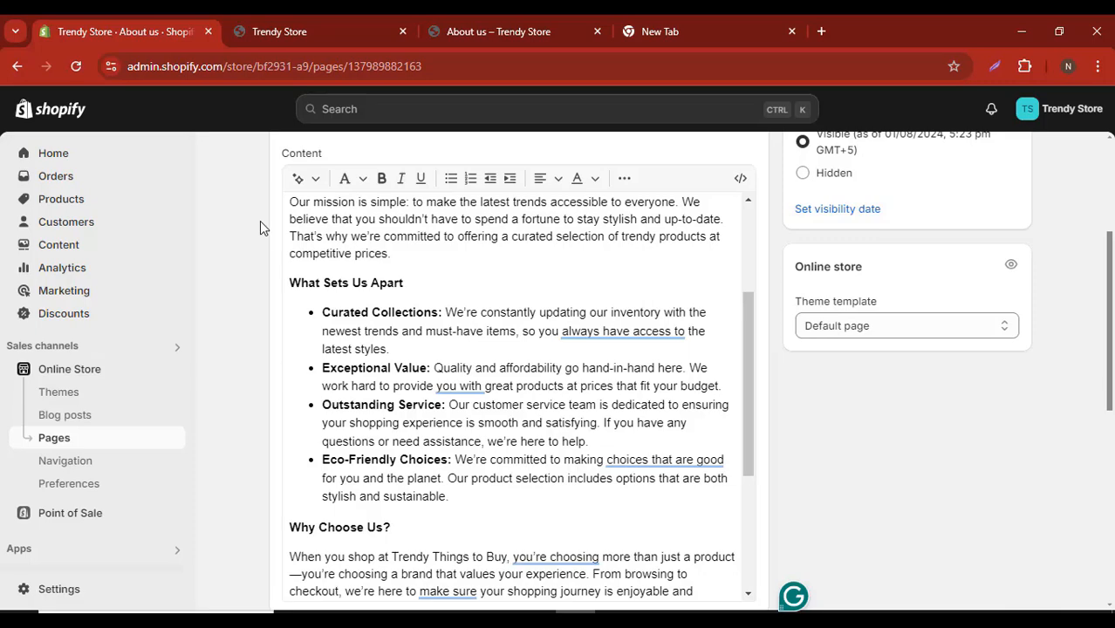
pyautogui.scroll(3, 229, 378)
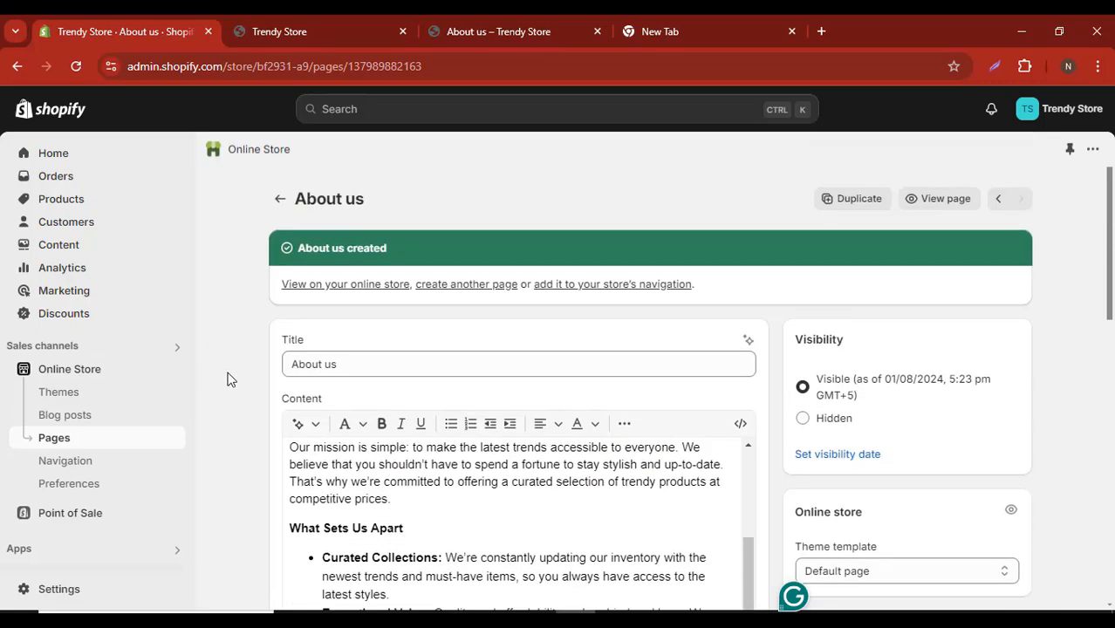
# Step: Leave the About us page, open the Dawn theme for customization, and close the storefront home page tab
pyautogui.click(280, 198)
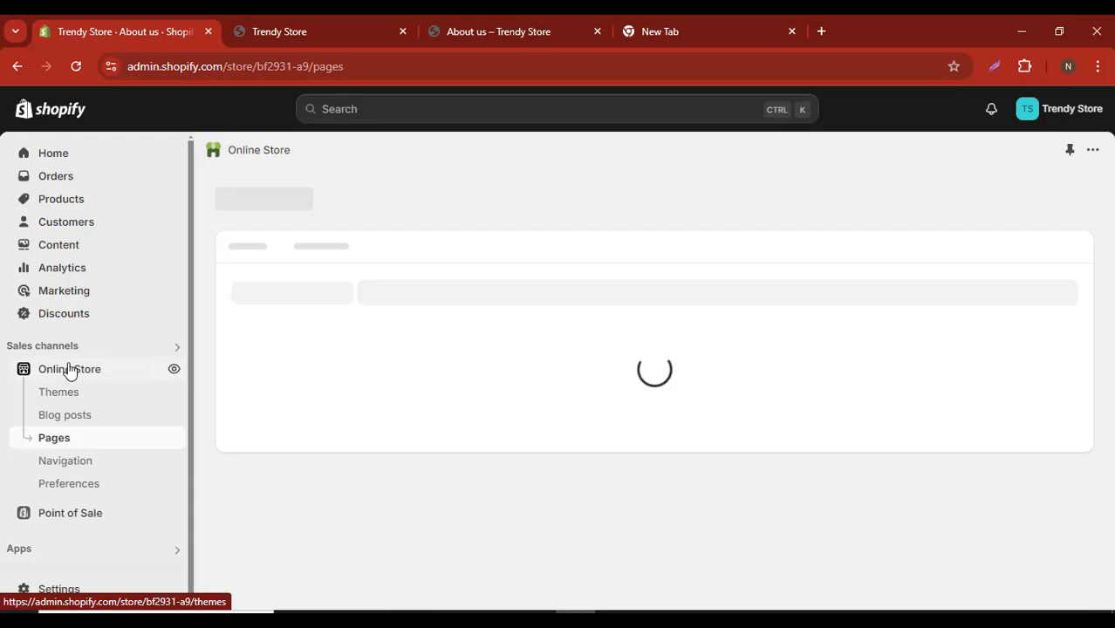
pyautogui.click(70, 369)
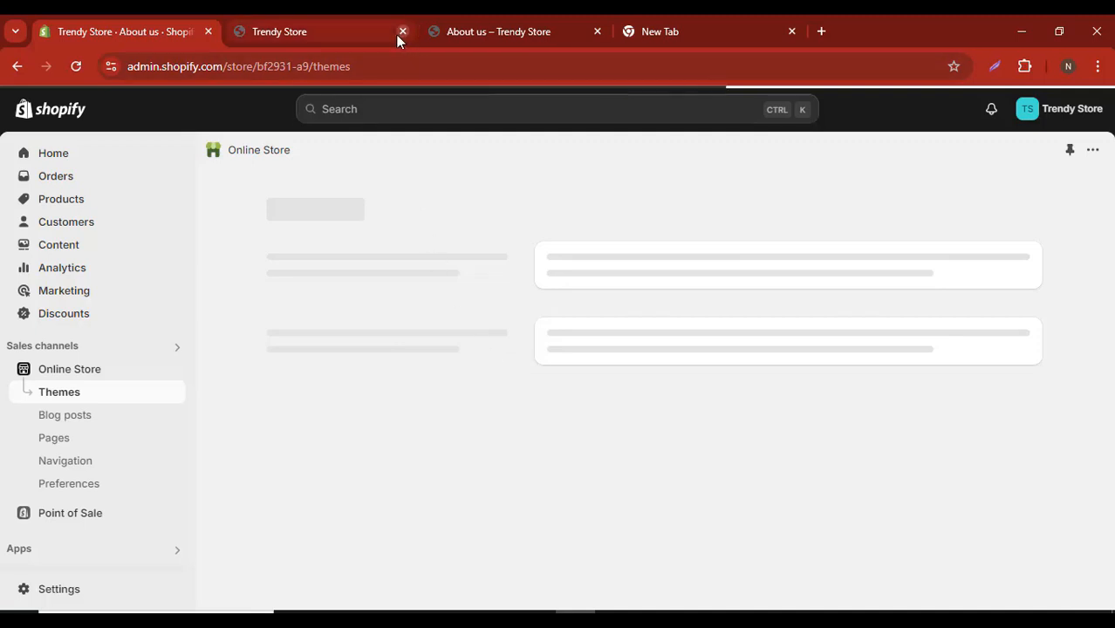
pyautogui.moveTo(397, 35)
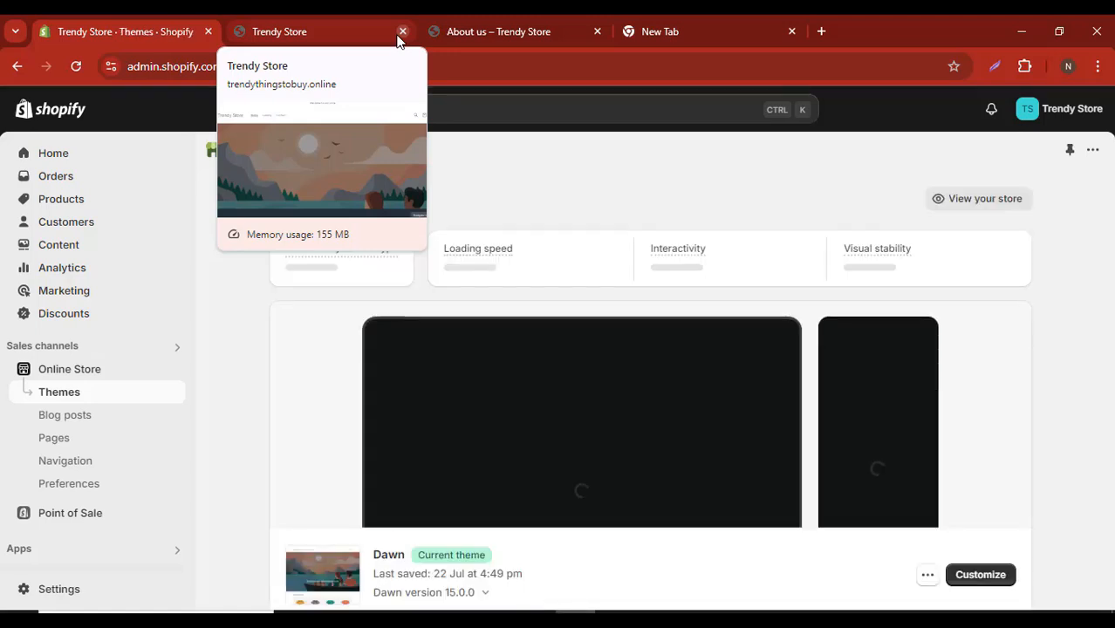
pyautogui.click(980, 576)
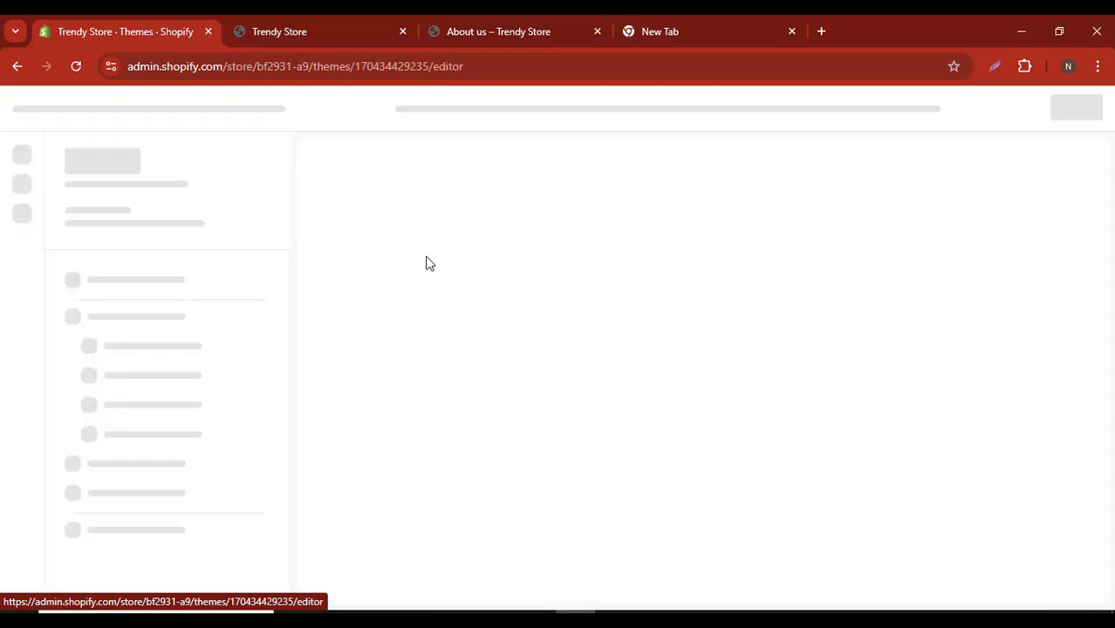
pyautogui.click(402, 32)
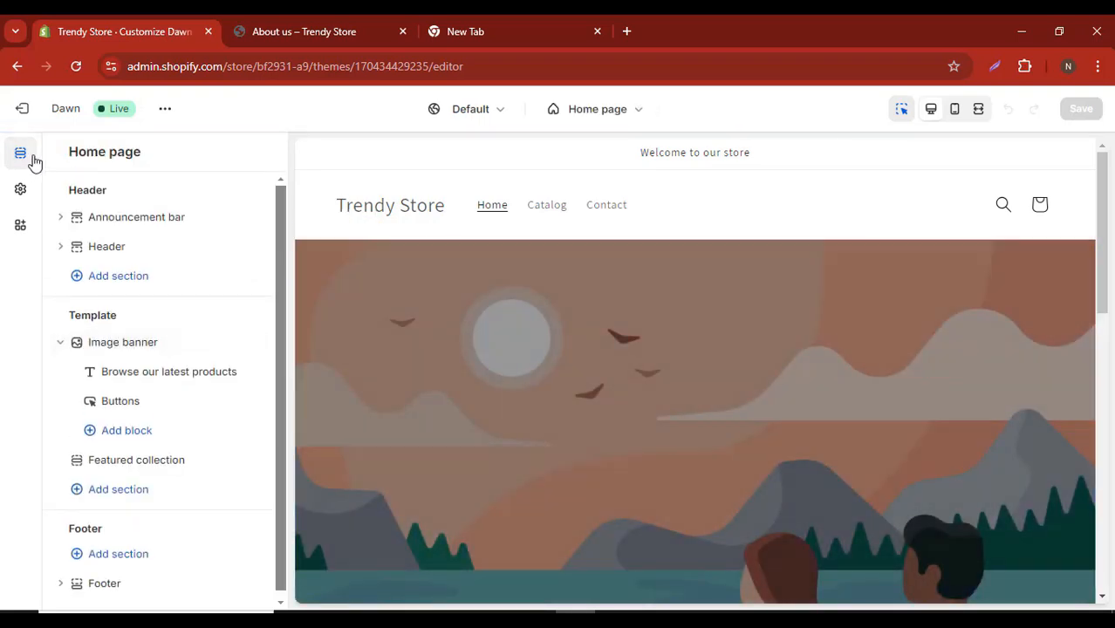
# Step: Create a new page template named "About us" based on the Default page template
pyautogui.click(629, 110)
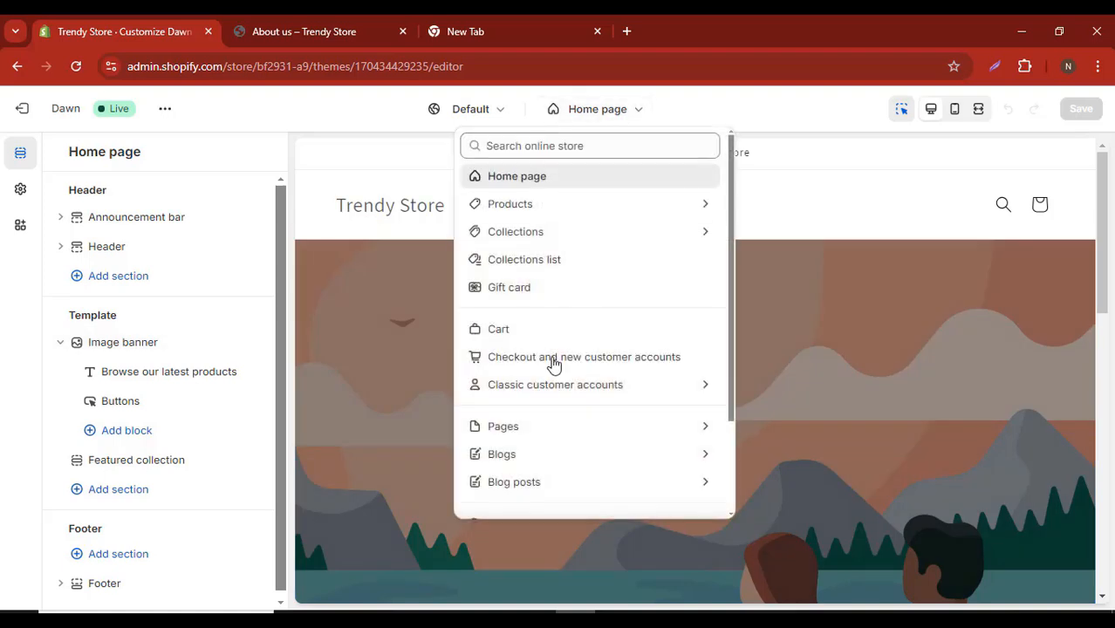
pyautogui.click(534, 436)
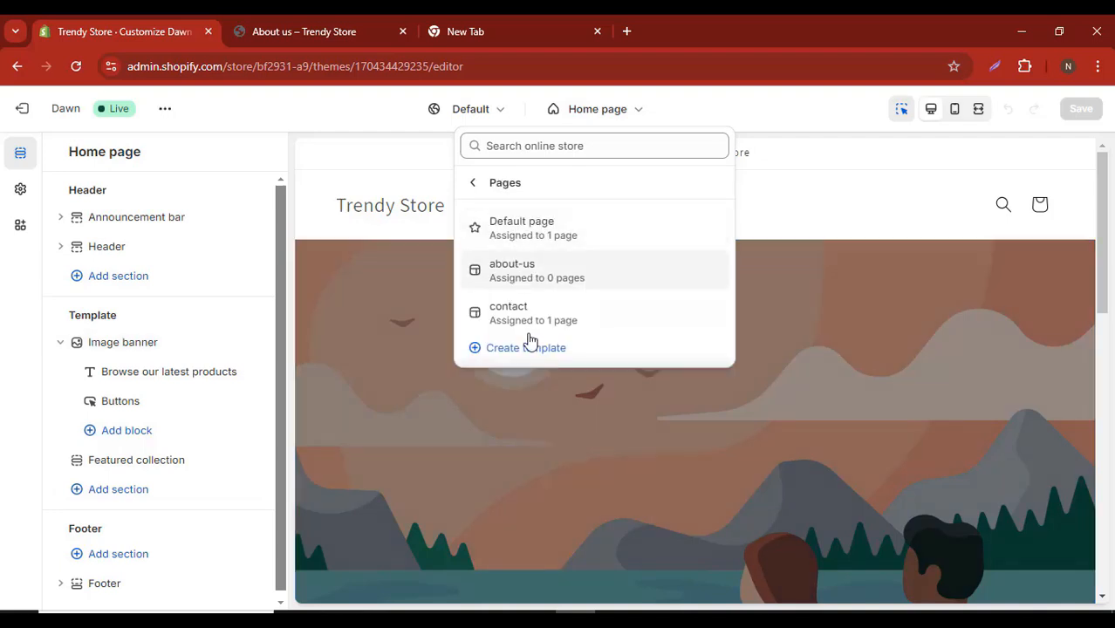
pyautogui.click(538, 351)
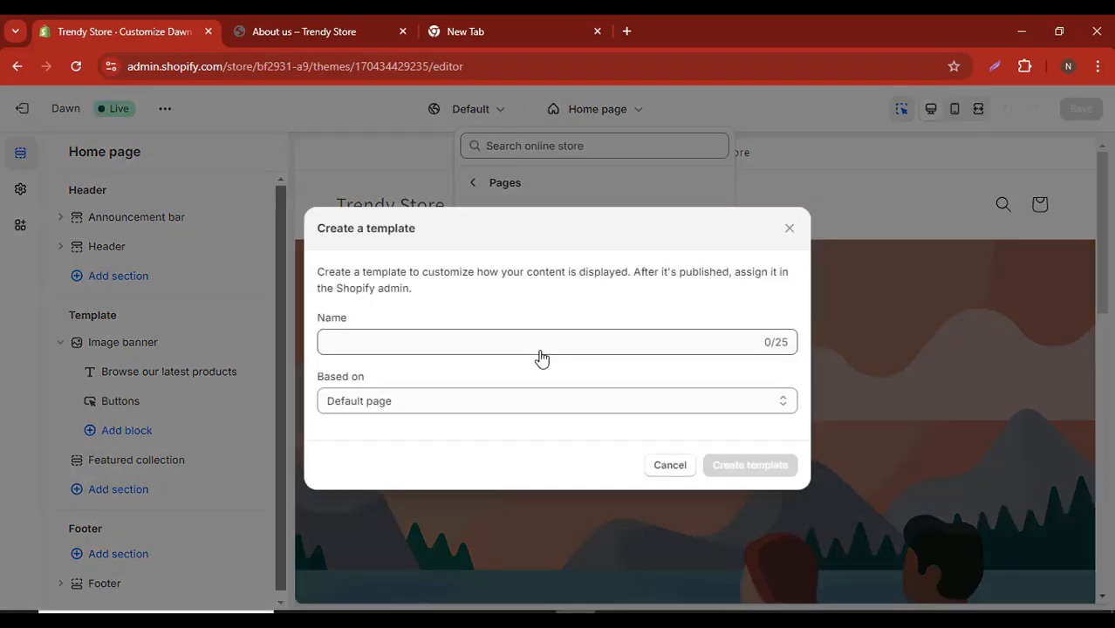
pyautogui.click(530, 347)
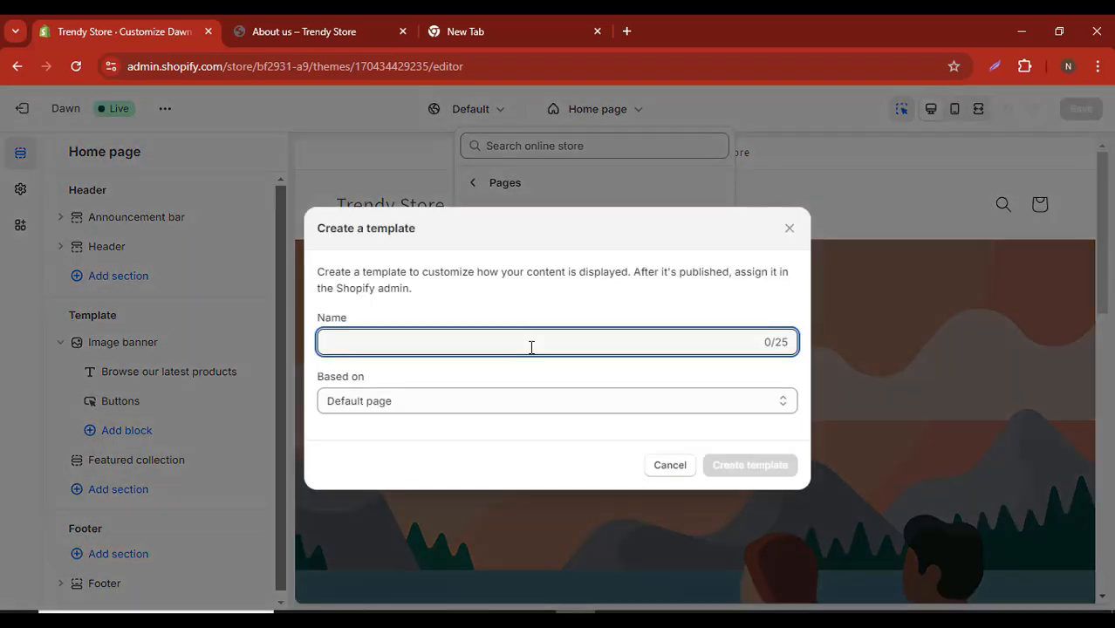
pyautogui.write('About us')
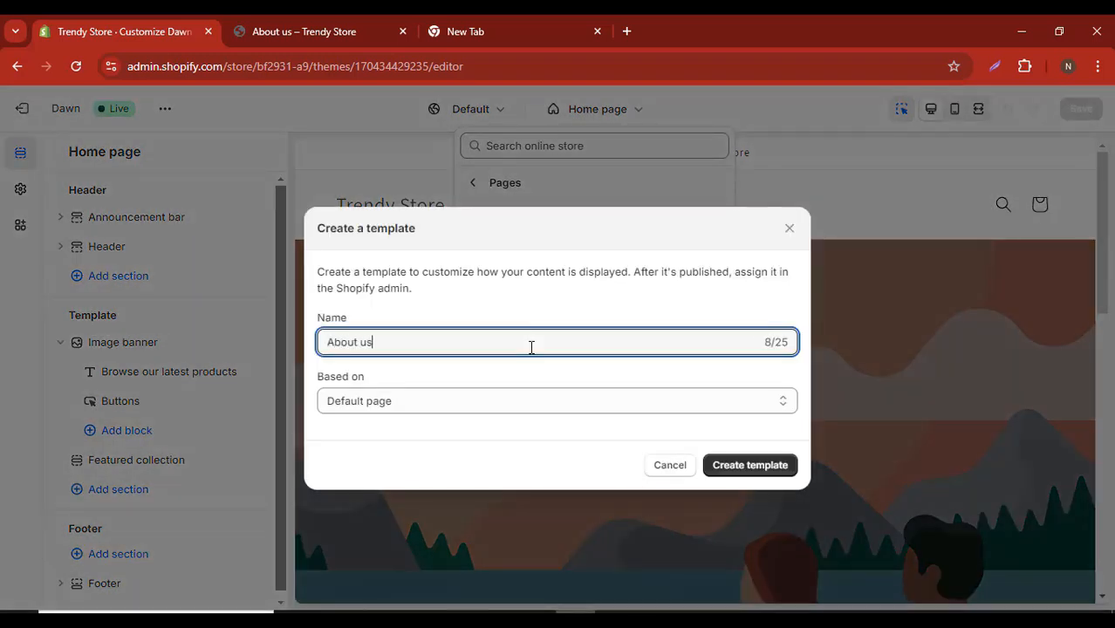
pyautogui.click(373, 401)
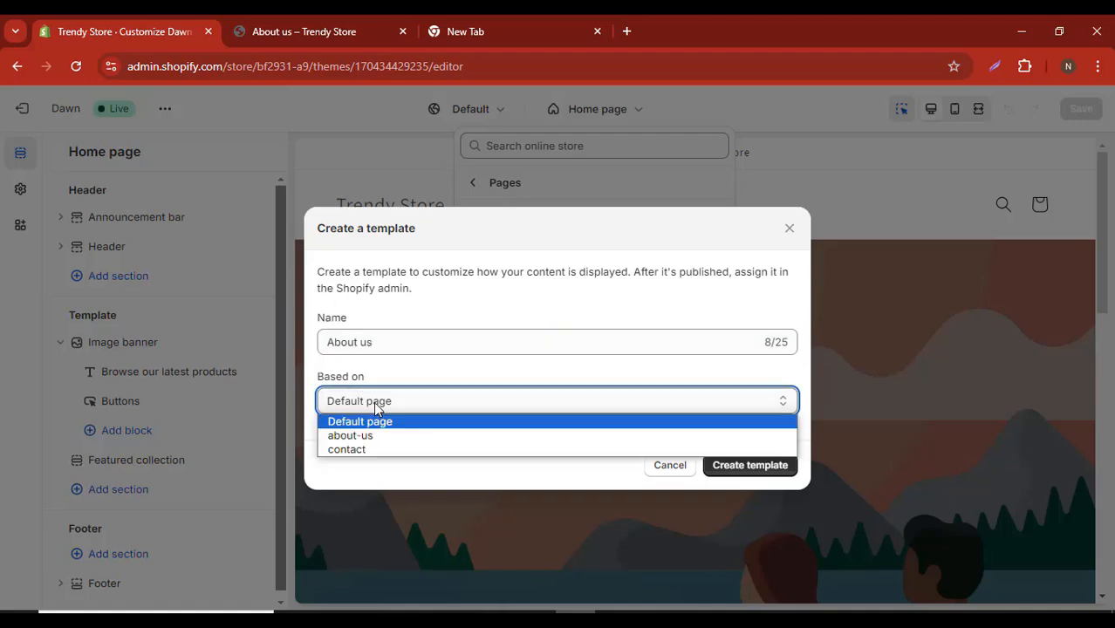
pyautogui.click(376, 404)
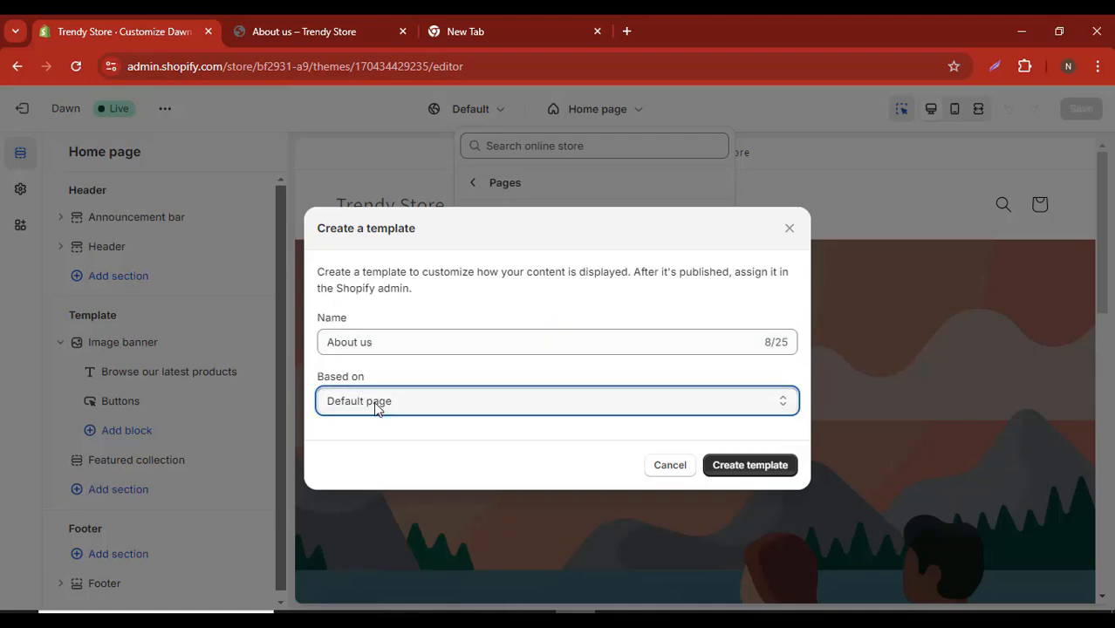
pyautogui.click(767, 476)
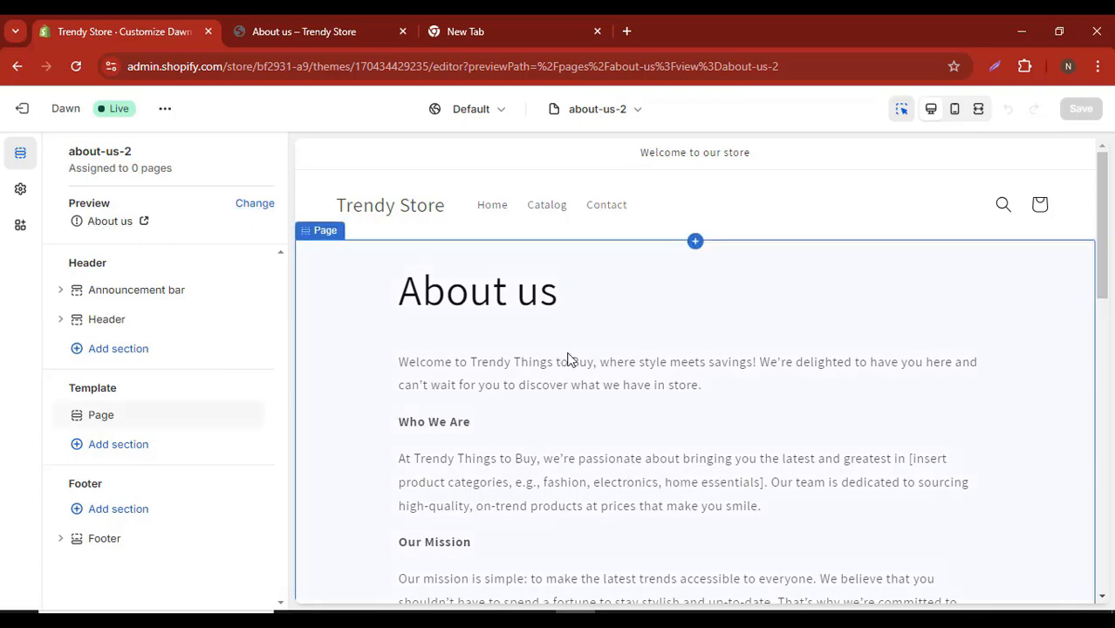
# Step: Look through the new template's preview and hide the announcement bar in the header group
pyautogui.click(598, 112)
pyautogui.click(599, 111)
pyautogui.scroll(-10, 522, 420)
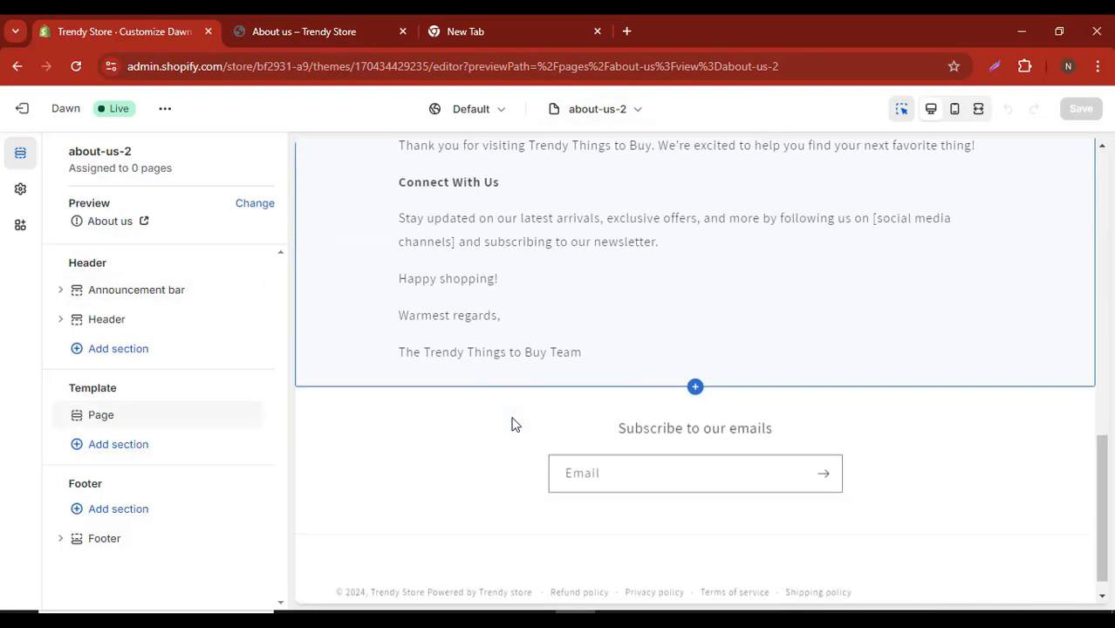
pyautogui.scroll(8, 510, 425)
pyautogui.scroll(6, 509, 421)
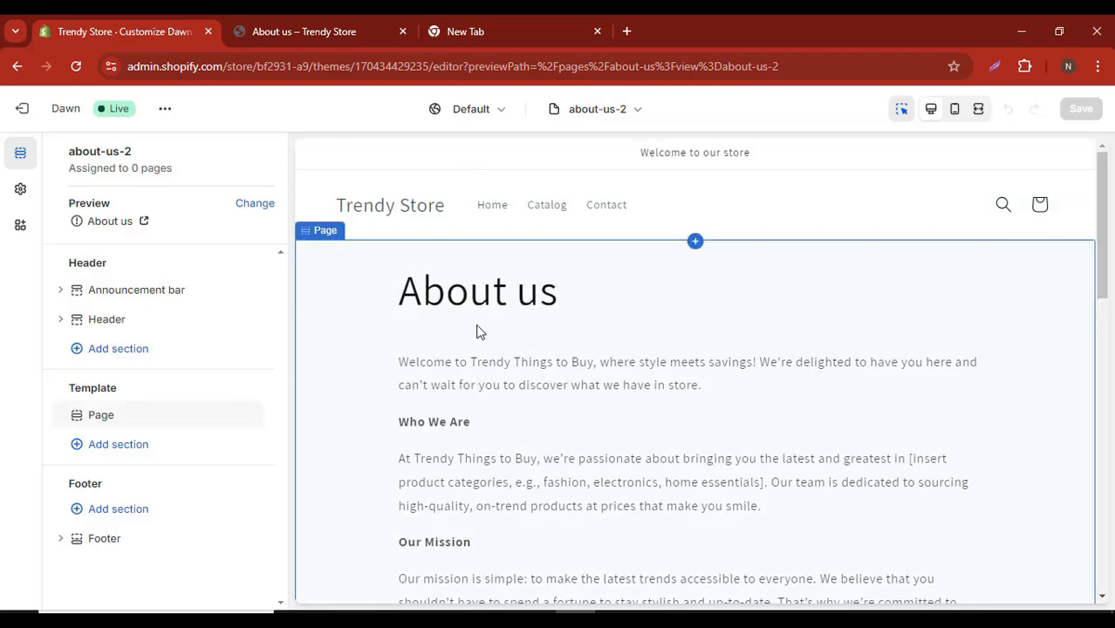
pyautogui.moveTo(169, 288)
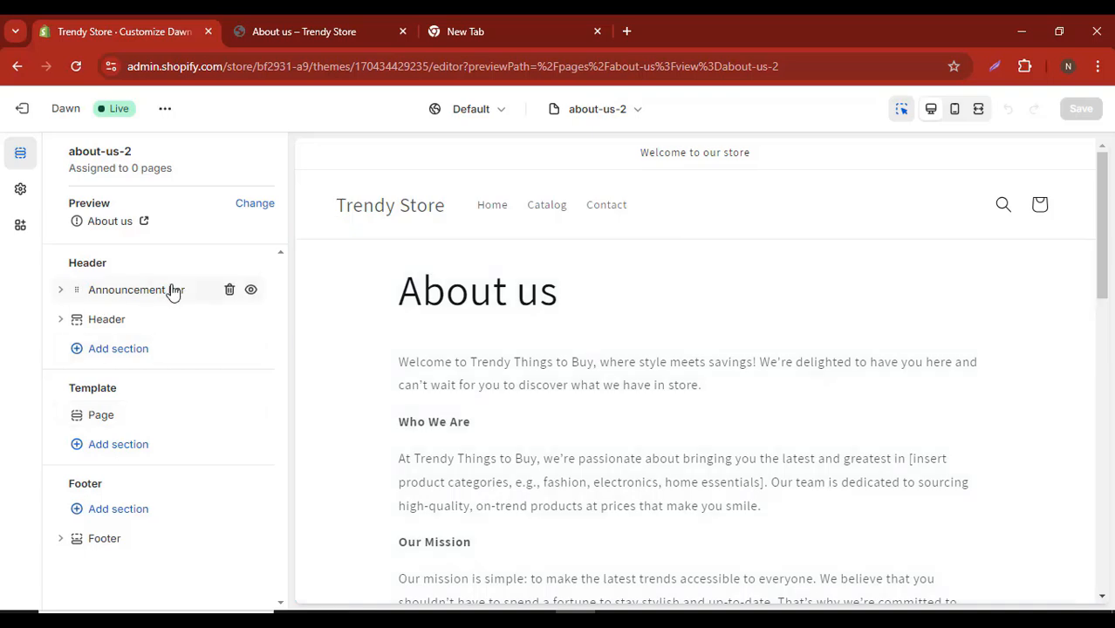
pyautogui.click(252, 291)
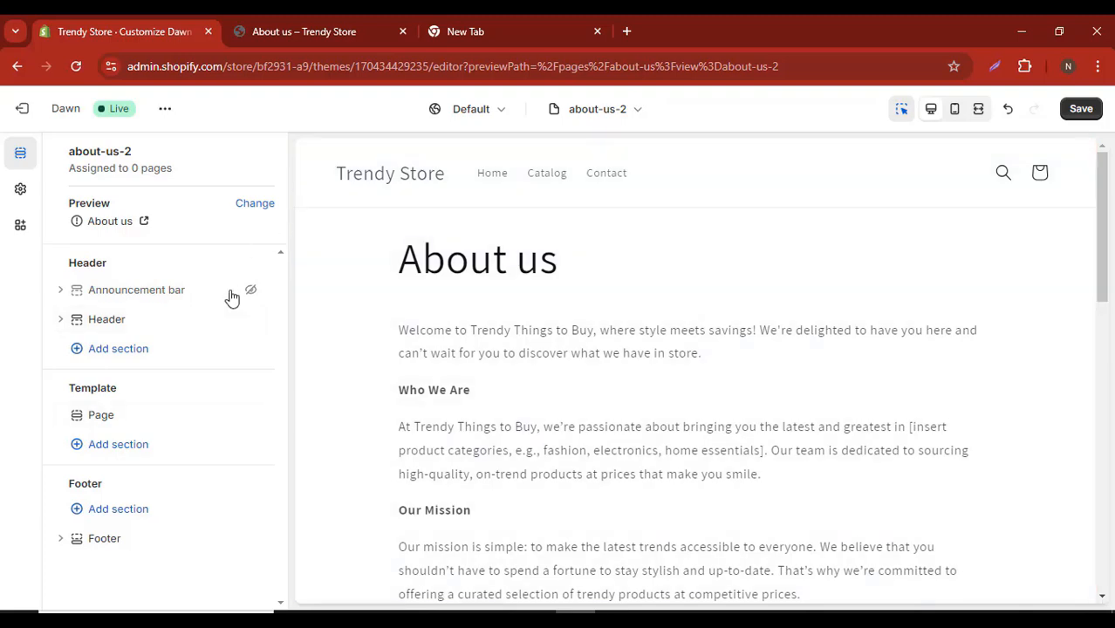
# Step: Turn off the email signup in the footer section's settings and return to the template's section list
pyautogui.scroll(-10, 560, 530)
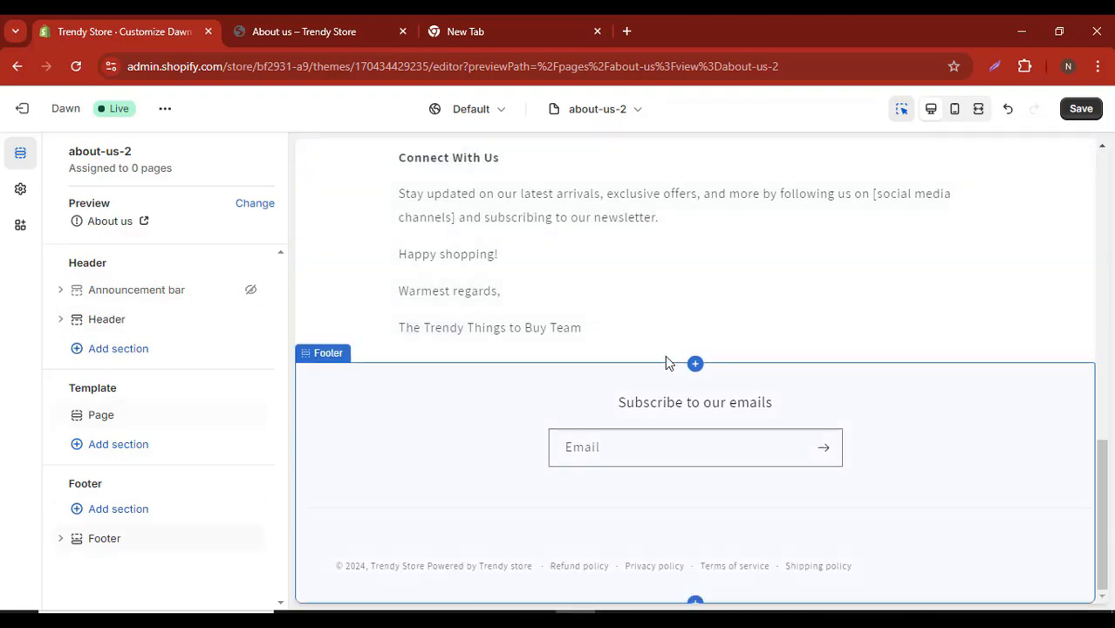
pyautogui.click(640, 404)
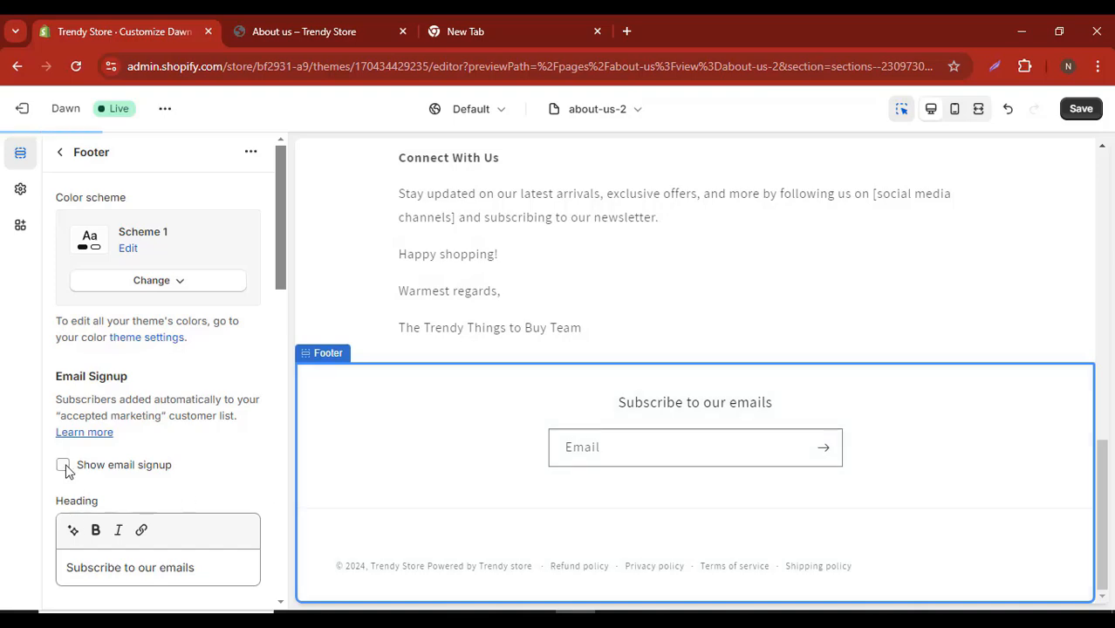
pyautogui.click(59, 157)
pyautogui.scroll(10, 501, 397)
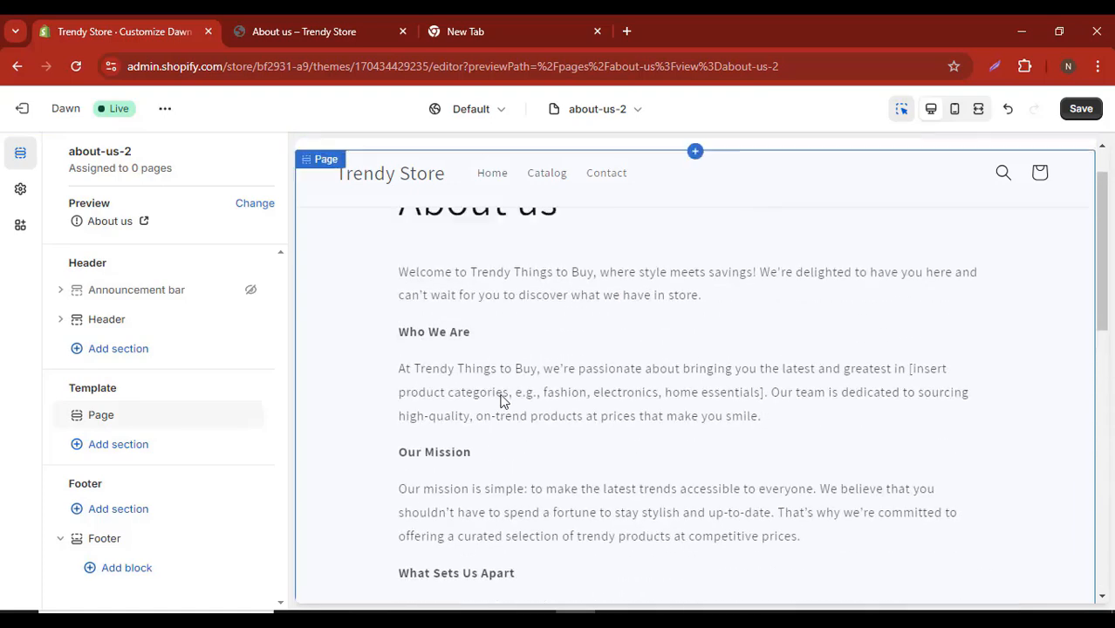
# Step: Add a Slideshow section to the template and move it above the Page section
pyautogui.click(116, 446)
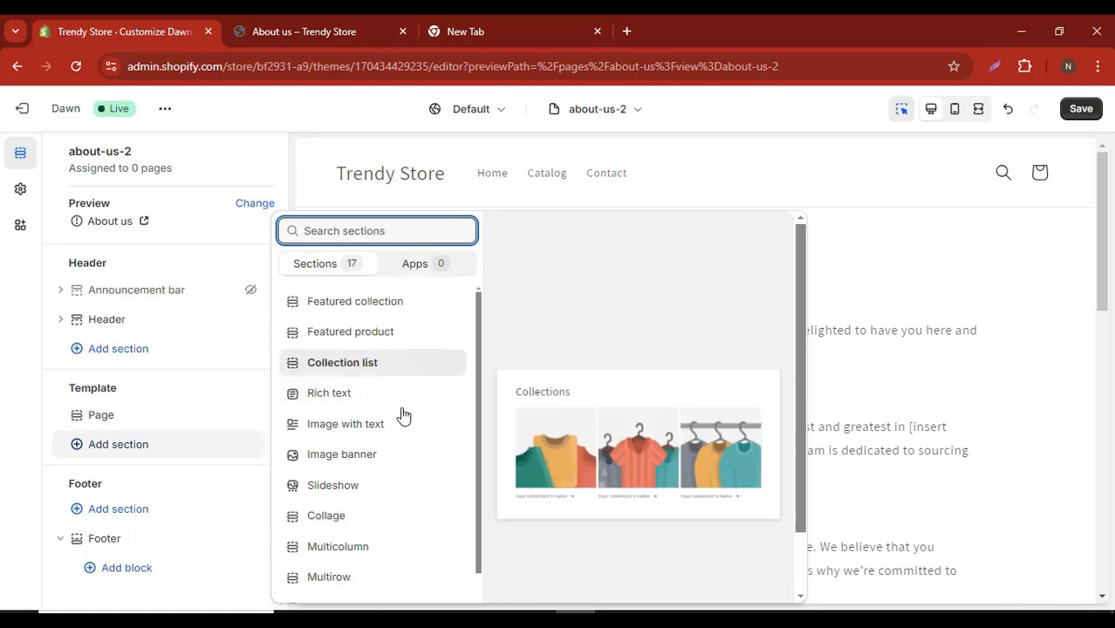
pyautogui.scroll(-1, 398, 415)
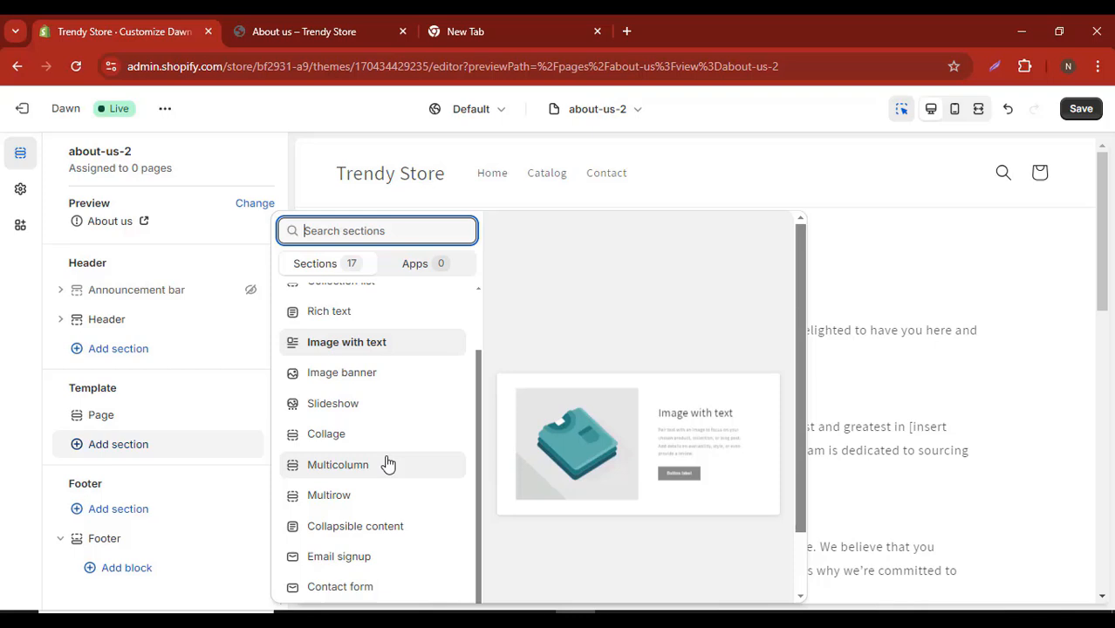
pyautogui.click(381, 408)
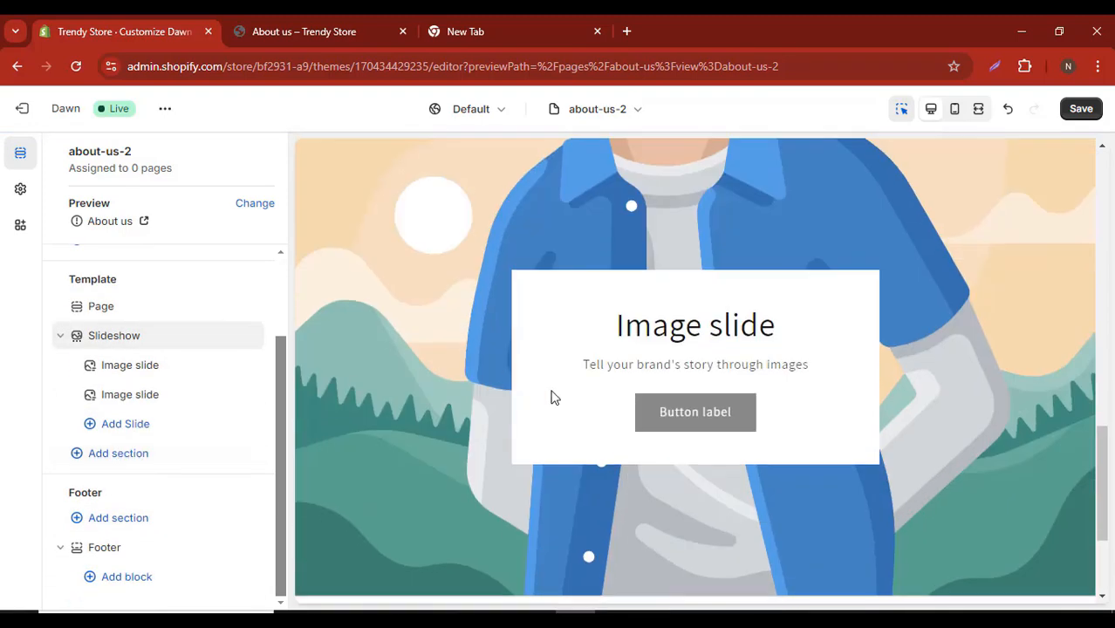
pyautogui.moveTo(89, 339)
pyautogui.mouseDown()
pyautogui.moveTo(79, 341)
pyautogui.moveTo(77, 313)
pyautogui.moveTo(67, 390)
pyautogui.moveTo(65, 345)
pyautogui.moveTo(98, 354)
pyautogui.mouseUp()
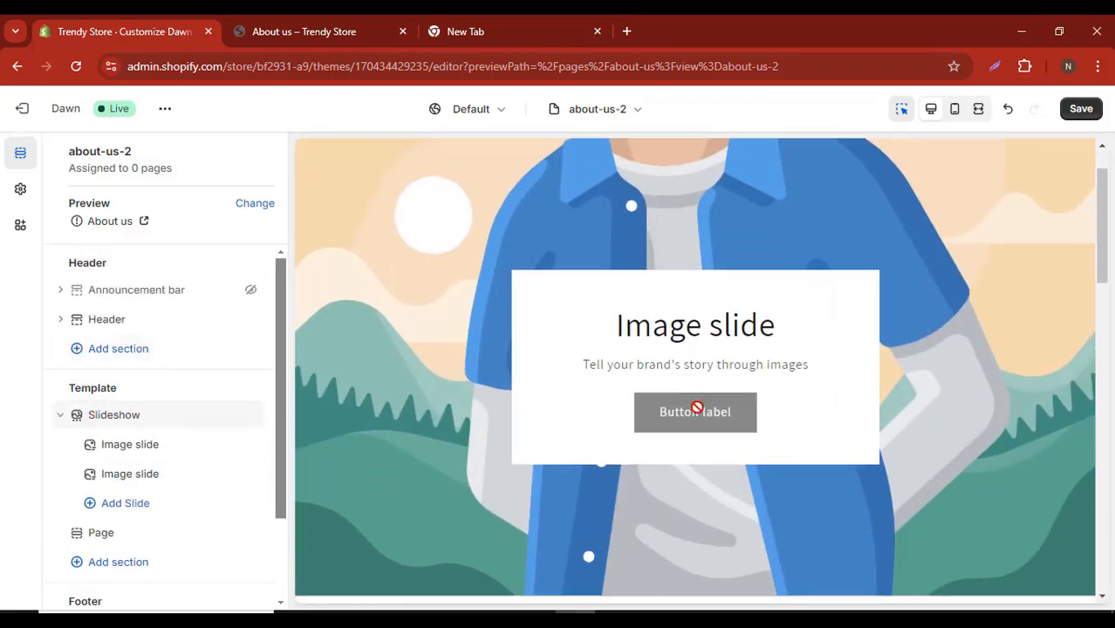
pyautogui.scroll(-5, 695, 416)
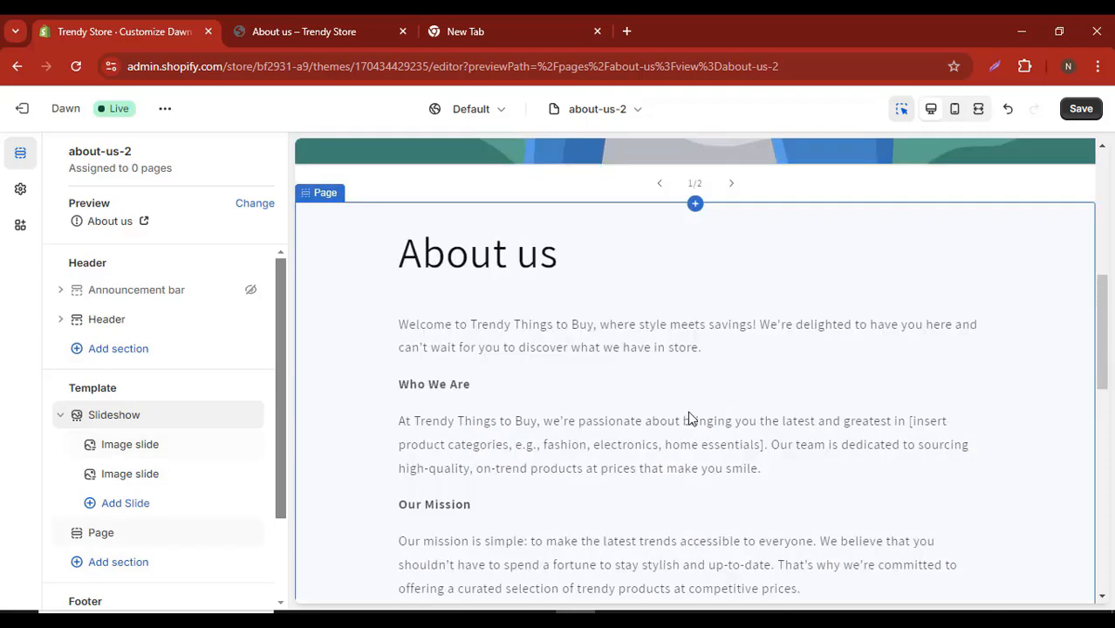
pyautogui.scroll(4, 685, 414)
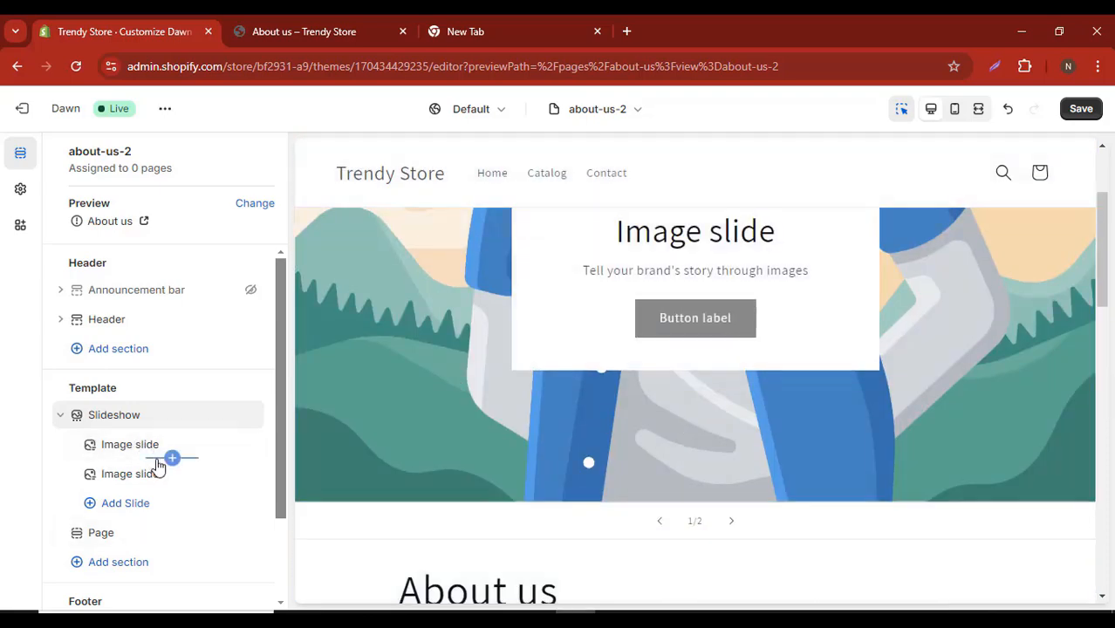
# Step: Hide the second image slide and set the first slide's image to the free Shop Local photo "merchant-taking-sale-with-chip-and-swipe-reader"
pyautogui.moveTo(236, 478)
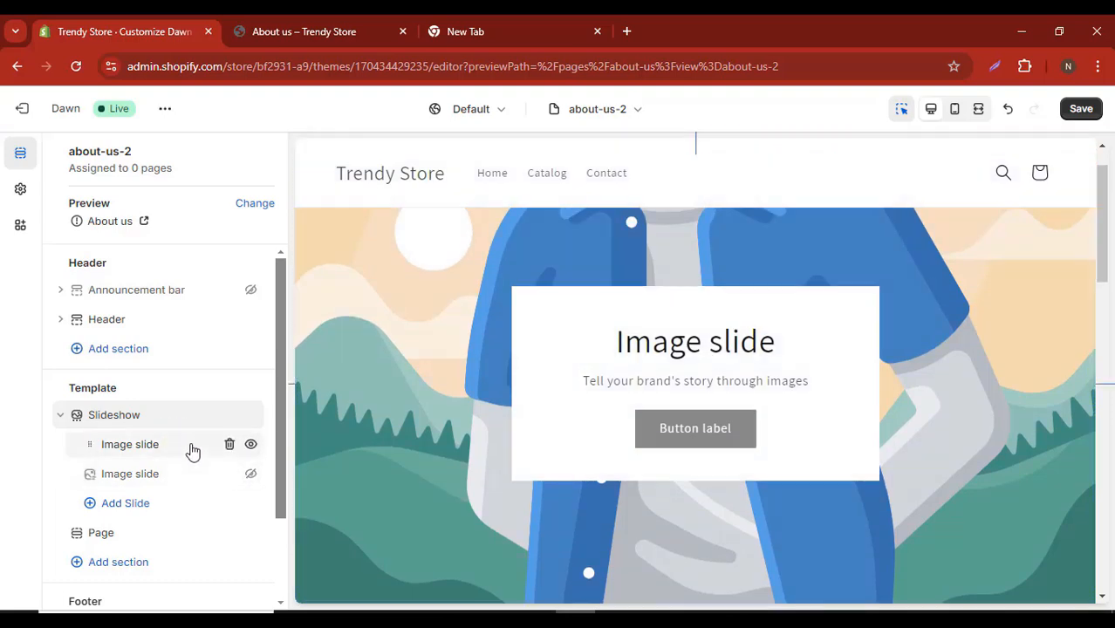
pyautogui.click(193, 446)
pyautogui.click(167, 274)
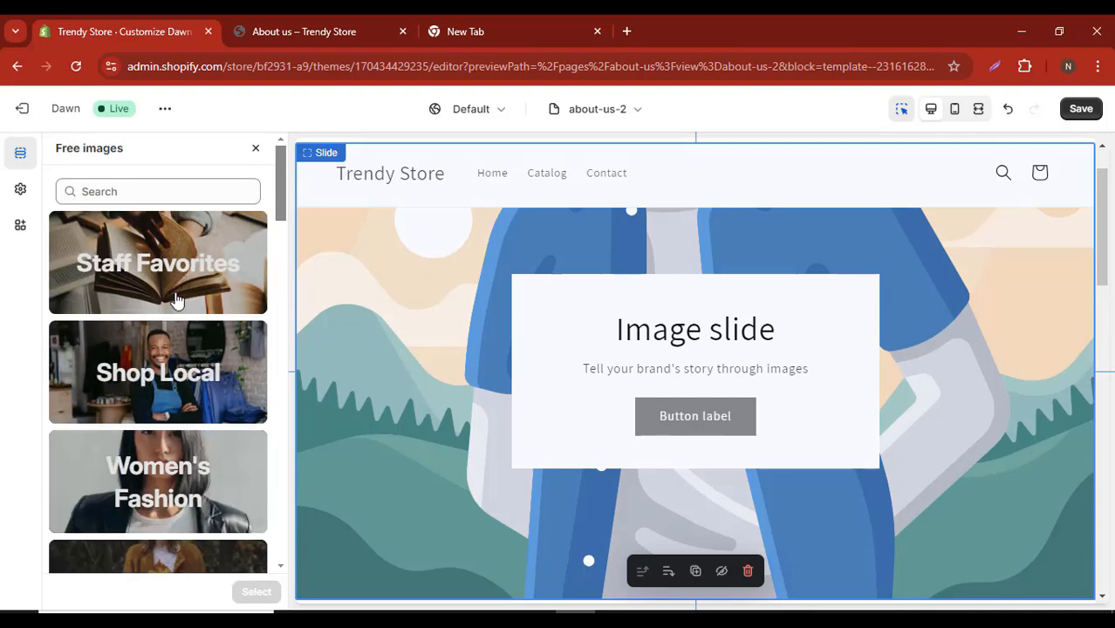
pyautogui.click(178, 349)
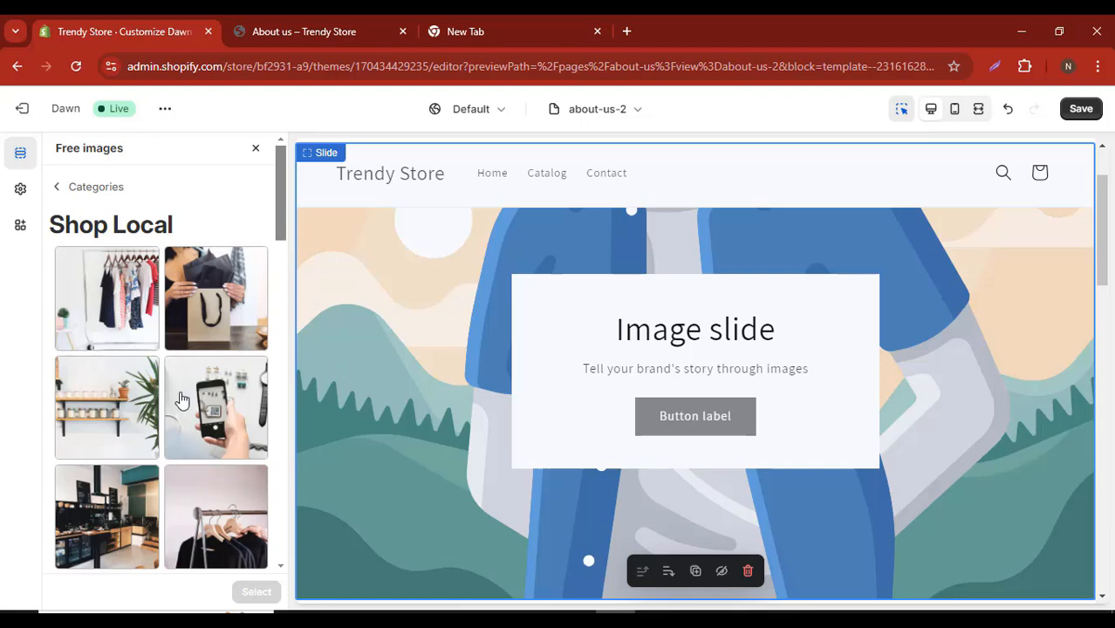
pyautogui.scroll(-2, 175, 406)
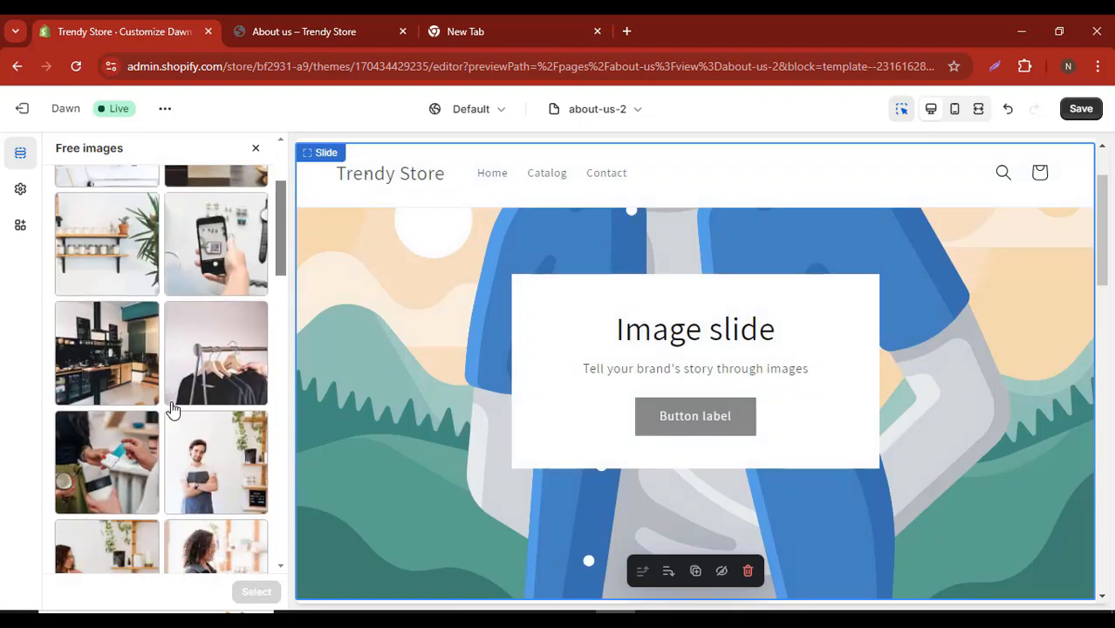
pyautogui.scroll(-1, 179, 407)
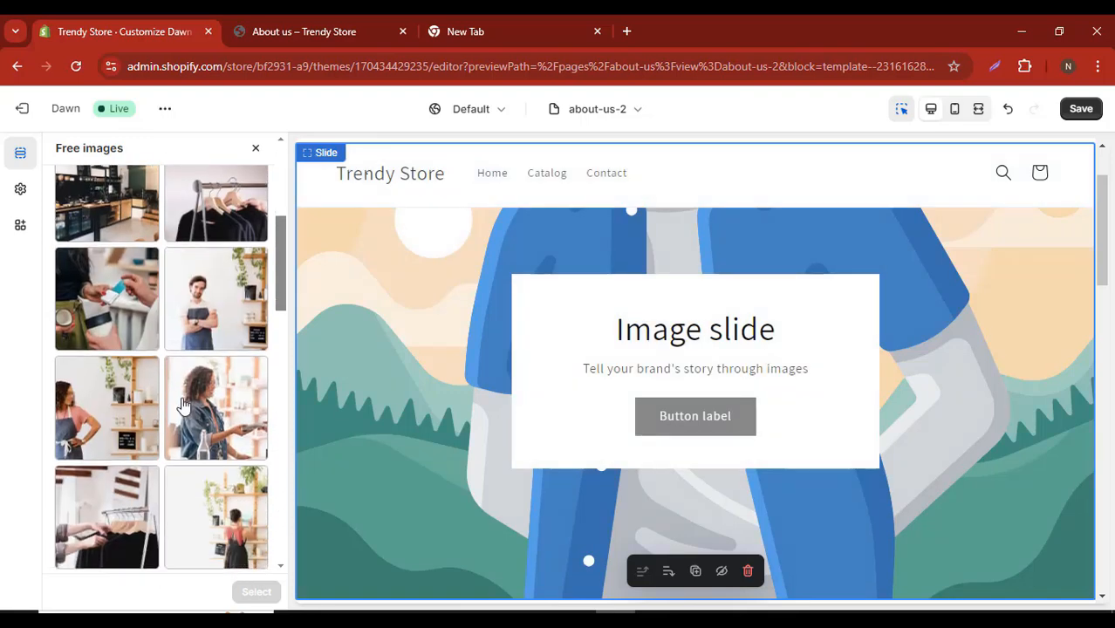
pyautogui.click(107, 298)
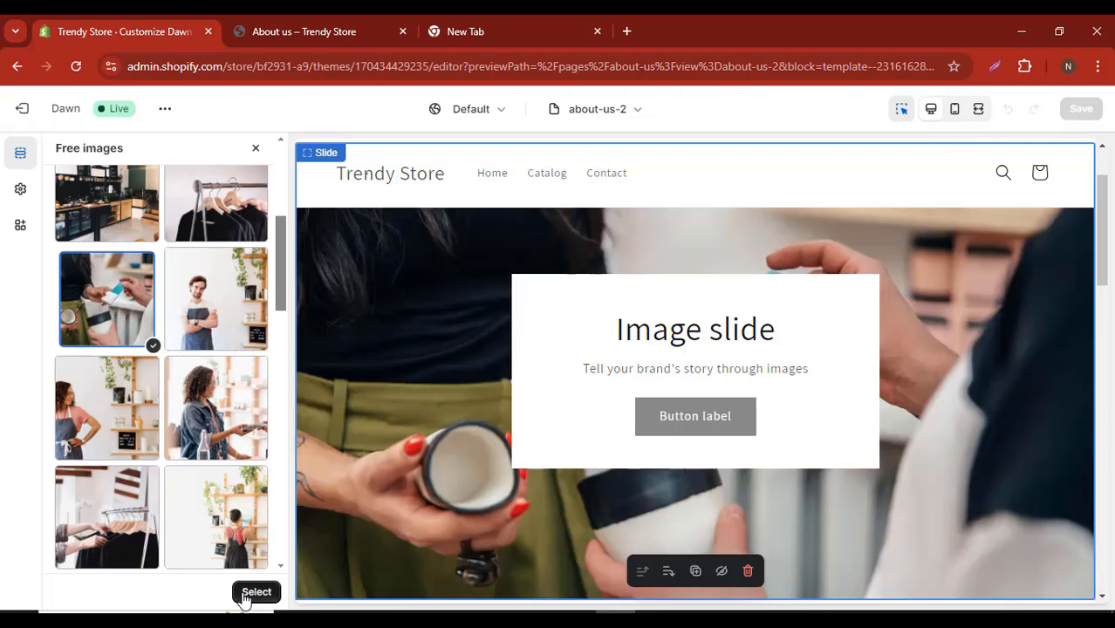
pyautogui.click(258, 594)
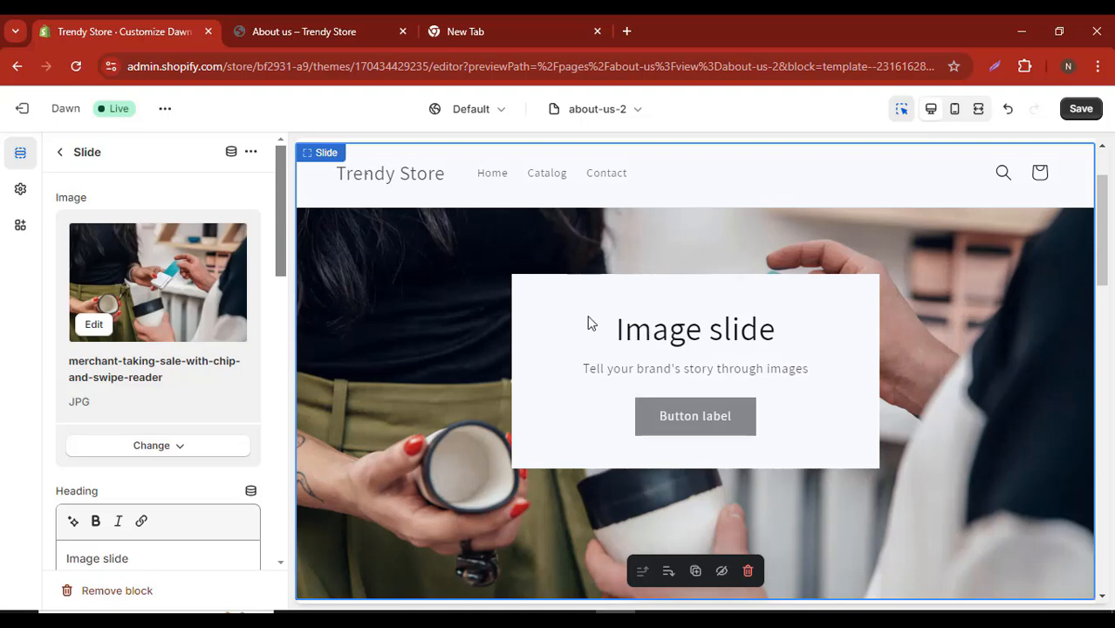
# Step: Clear the heading text of the first image slide
pyautogui.scroll(-1, 114, 464)
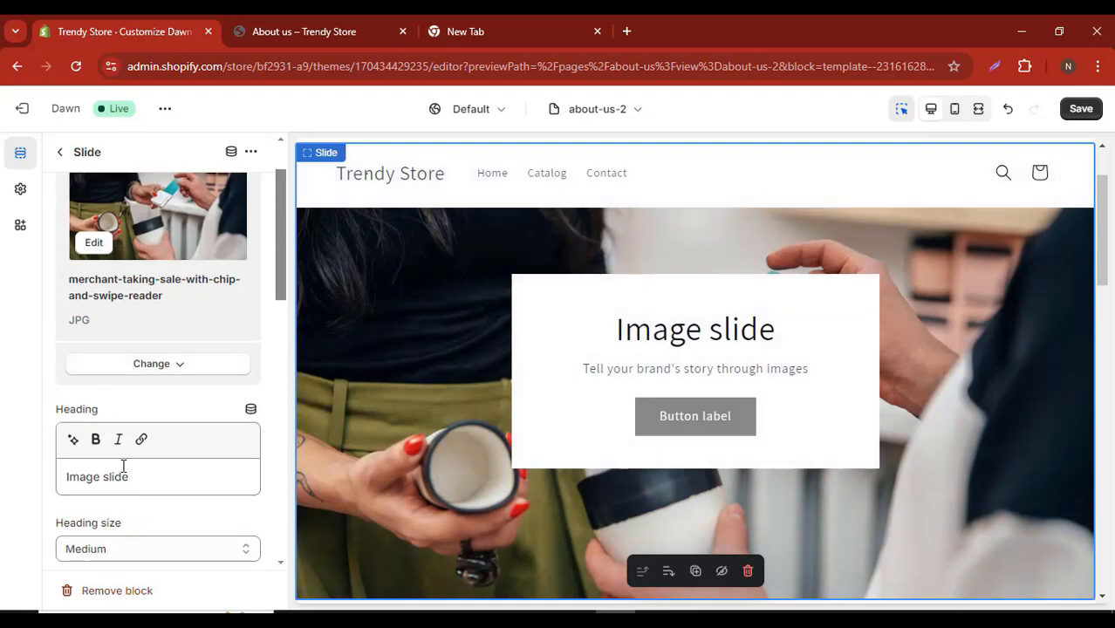
pyautogui.tripleClick(124, 473)
pyautogui.press('BackSpace')
pyautogui.scroll(-1, 150, 469)
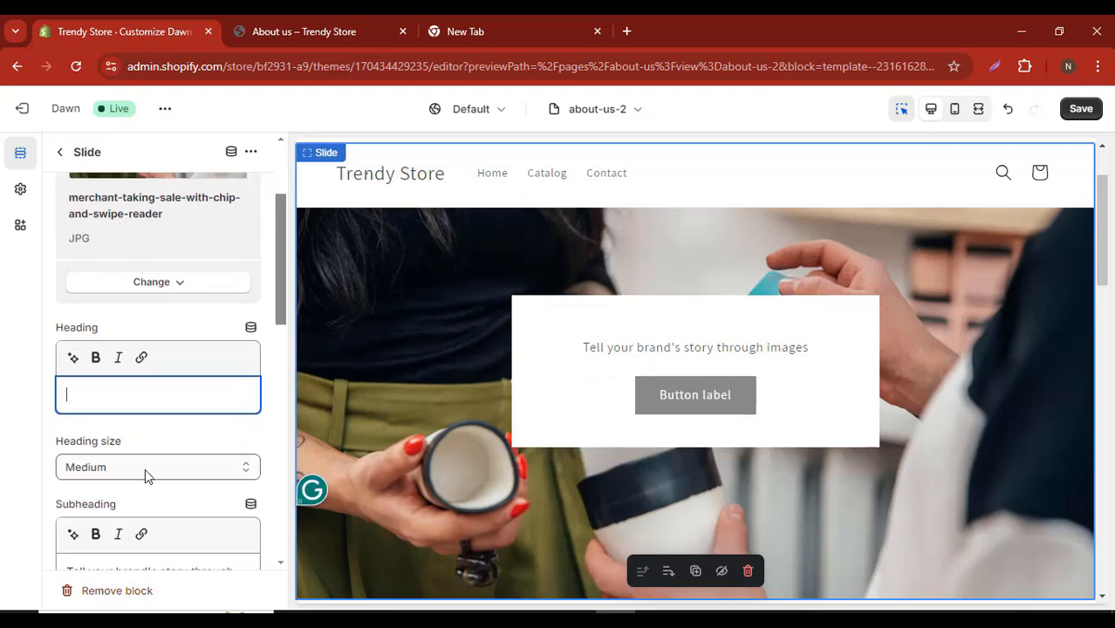
# Step: Clear the first slide's subheading and button label, and turn off its container on desktop
pyautogui.click(145, 468)
pyautogui.click(155, 468)
pyautogui.scroll(-2, 149, 475)
pyautogui.click(175, 419)
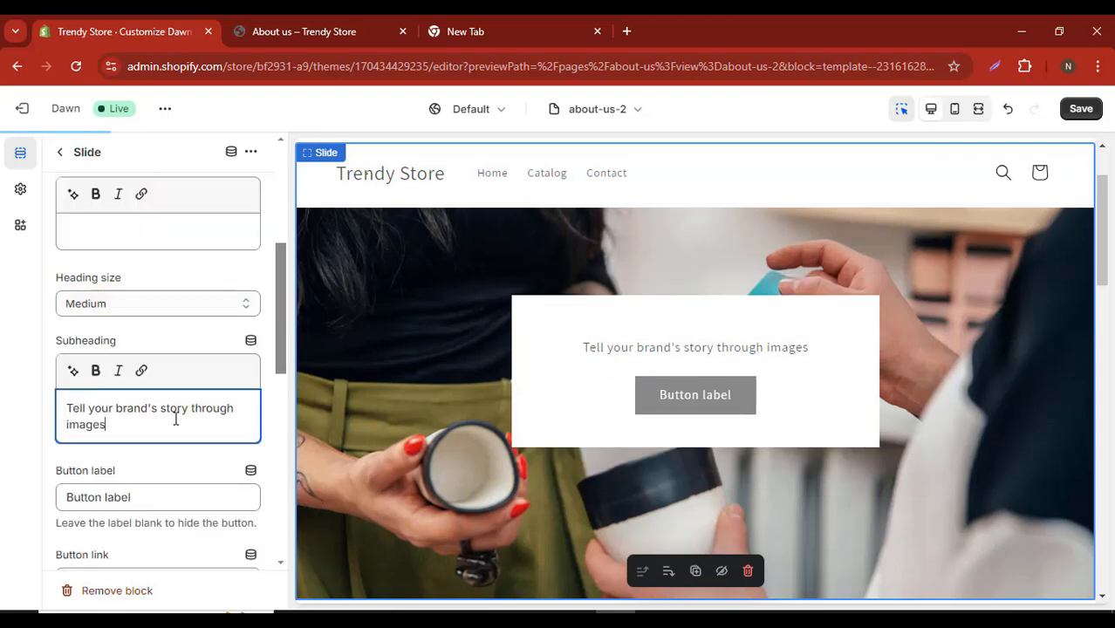
pyautogui.tripleClick(175, 419)
pyautogui.press('BackSpace')
pyautogui.tripleClick(127, 481)
pyautogui.press('BackSpace')
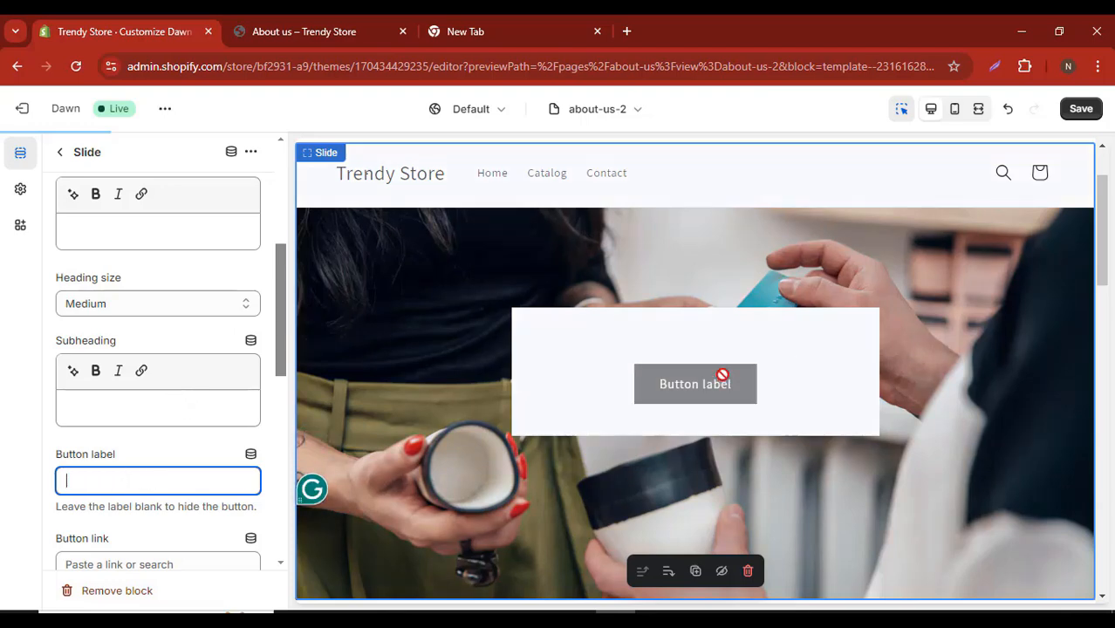
pyautogui.scroll(-3, 218, 440)
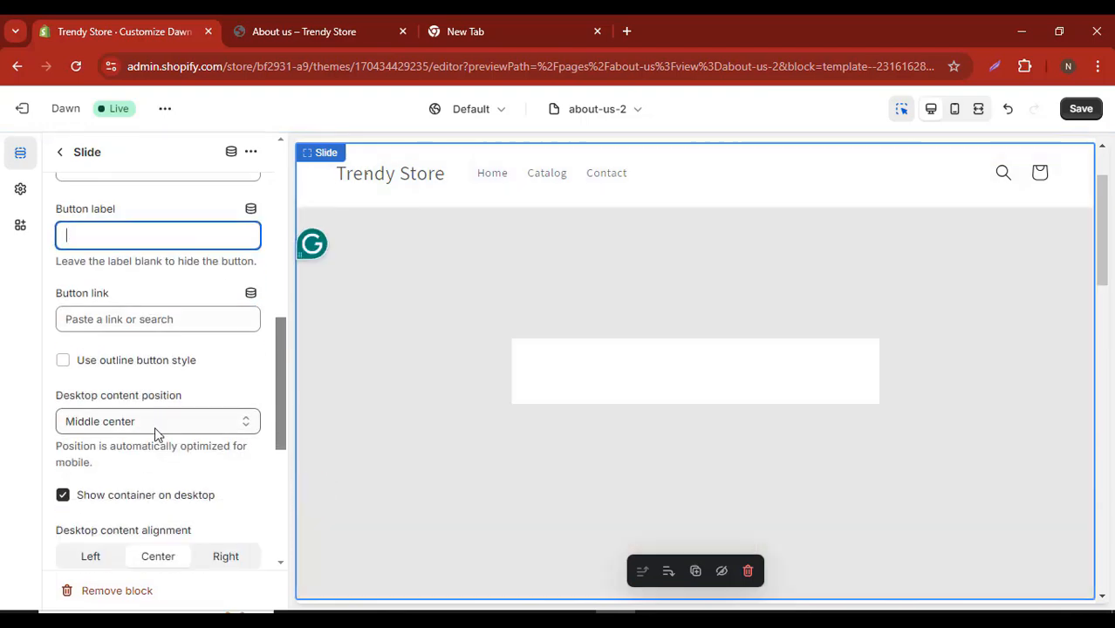
pyautogui.click(122, 502)
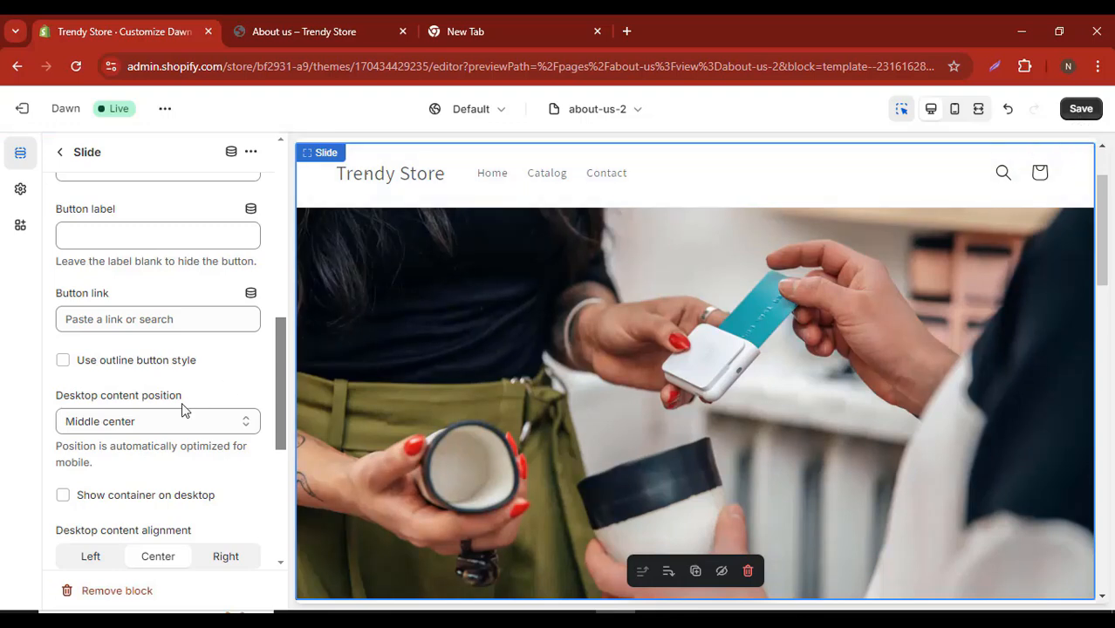
pyautogui.scroll(4, 181, 410)
pyautogui.scroll(3, 182, 420)
pyautogui.scroll(-2, 179, 427)
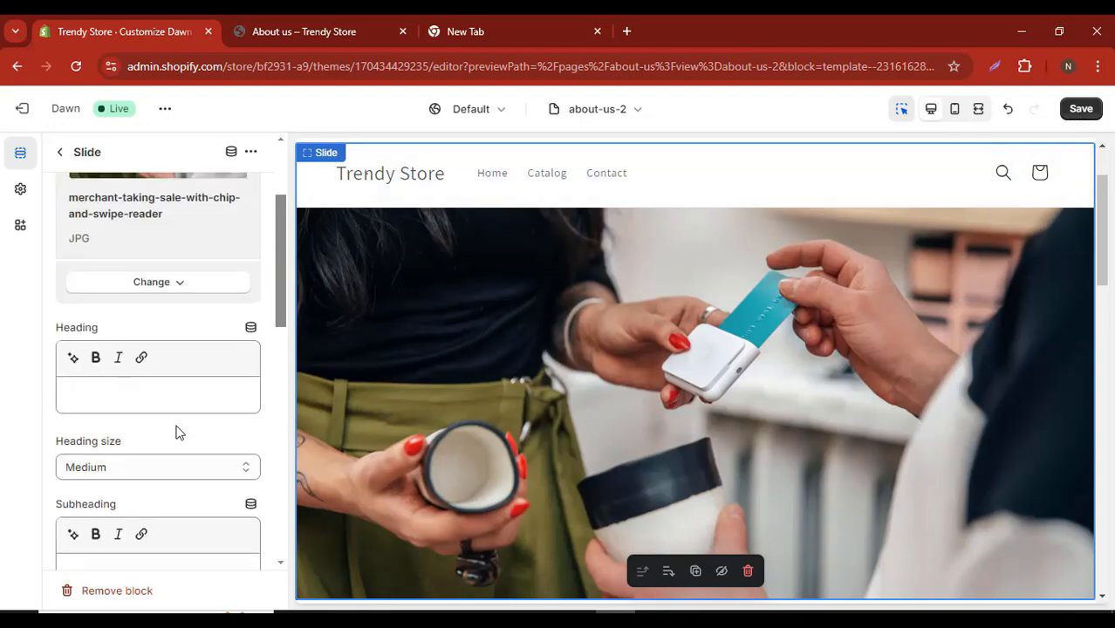
pyautogui.scroll(2, 148, 480)
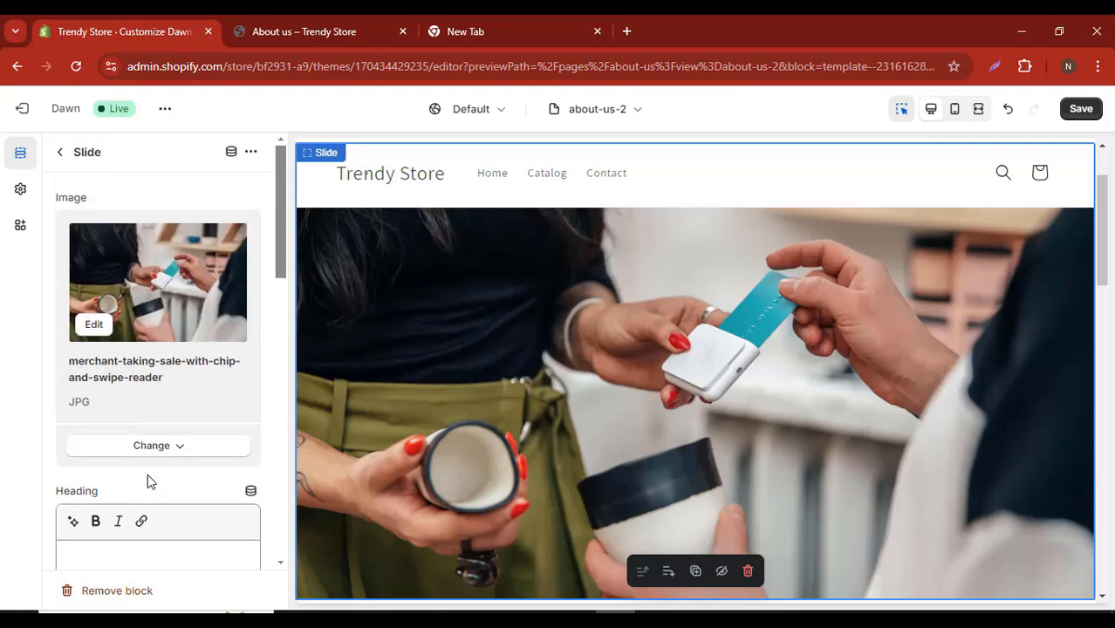
pyautogui.click(183, 452)
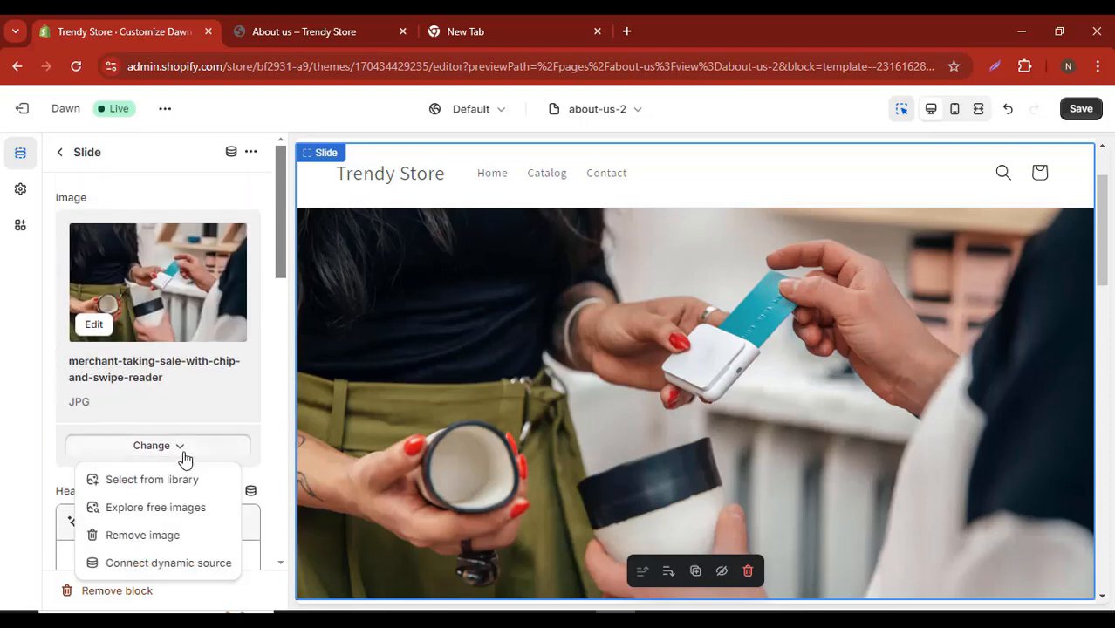
pyautogui.click(187, 450)
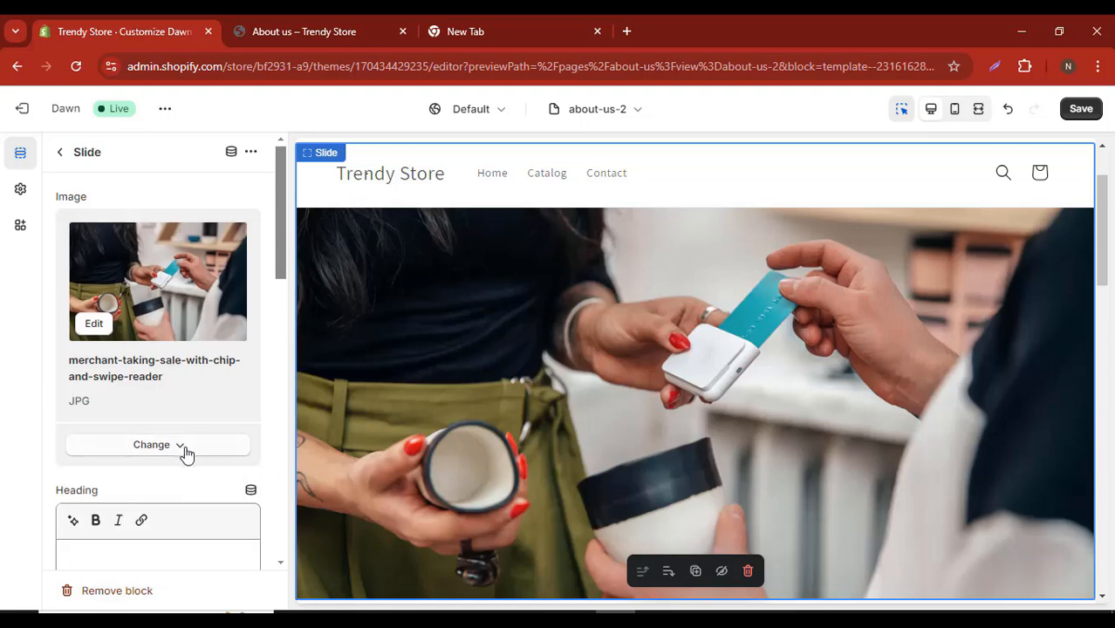
# Step: Set the first slide's image overlay opacity to 40%, save the template, and return to the section list
pyautogui.scroll(-10, 187, 452)
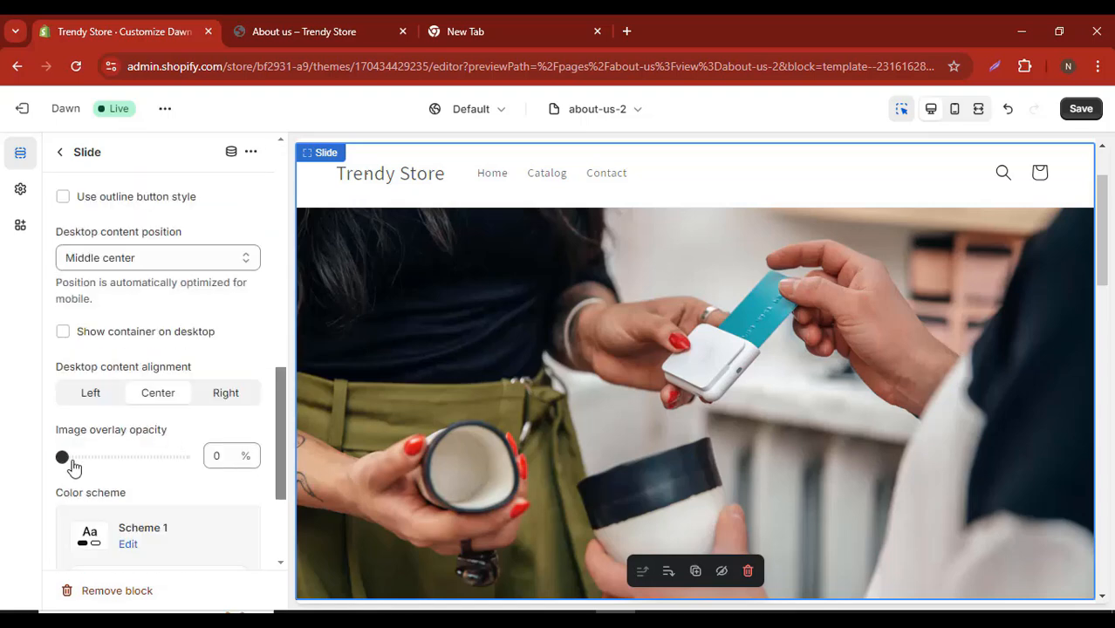
pyautogui.moveTo(62, 455); pyautogui.dragTo(101, 455)
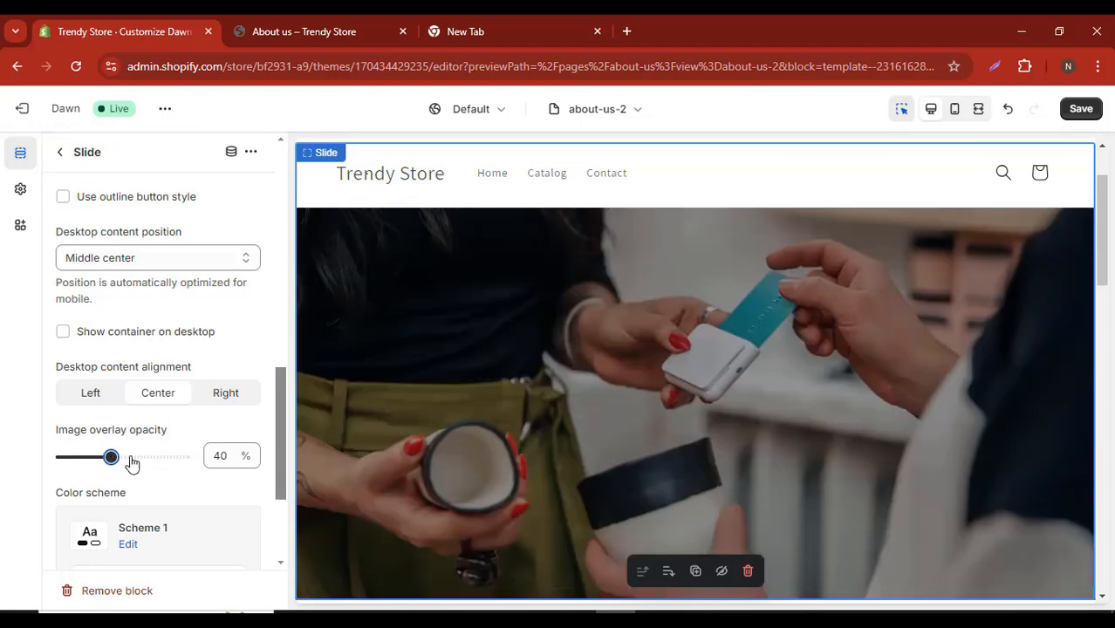
pyautogui.scroll(-2, 131, 468)
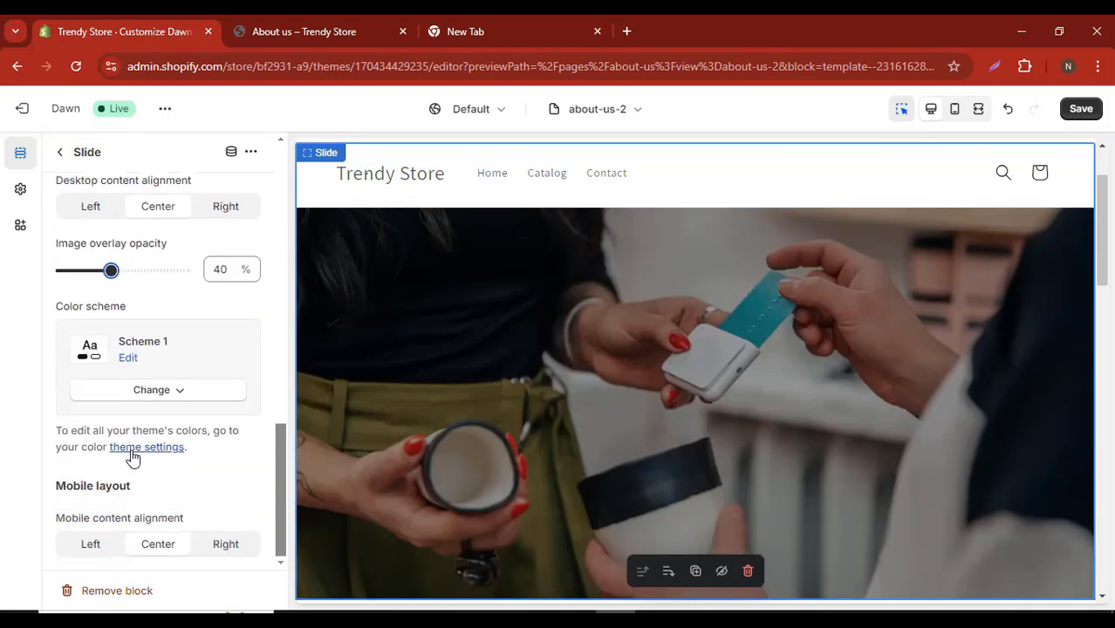
pyautogui.scroll(10, 185, 435)
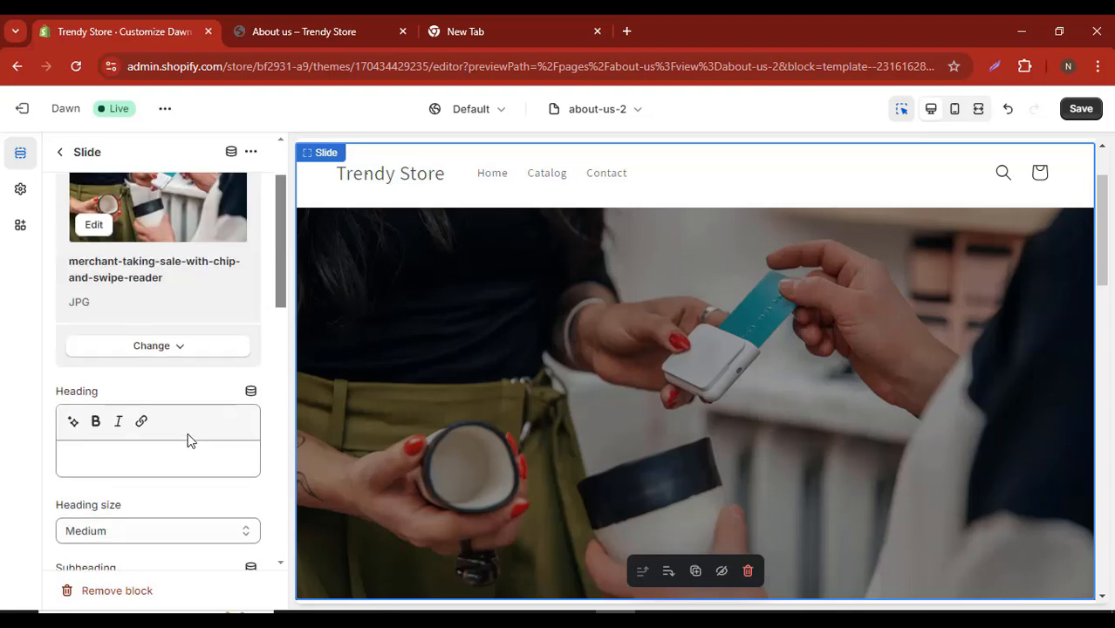
pyautogui.click(1074, 114)
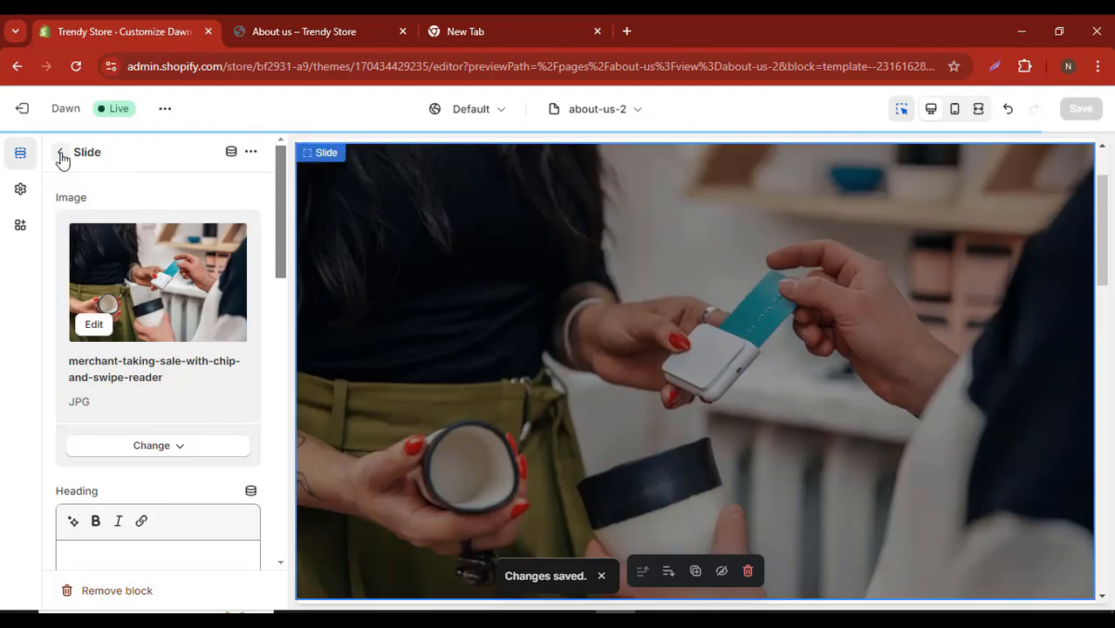
pyautogui.click(60, 152)
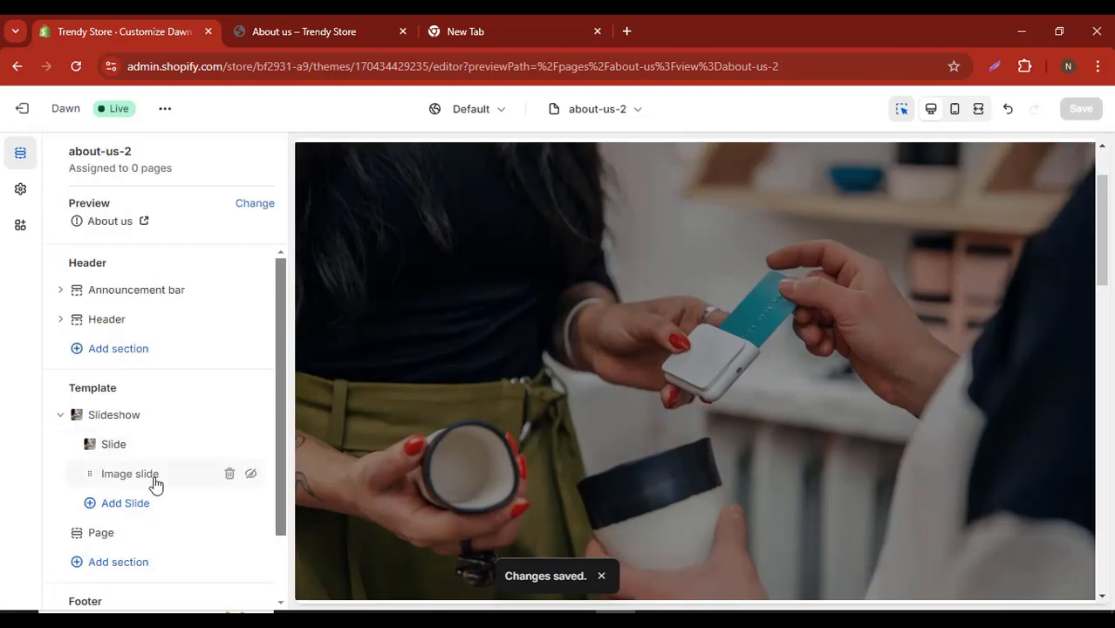
# Step: Unhide the second image slide and set its image to the free Women's Fashion photo "studded-flats"
pyautogui.click(251, 475)
pyautogui.click(89, 480)
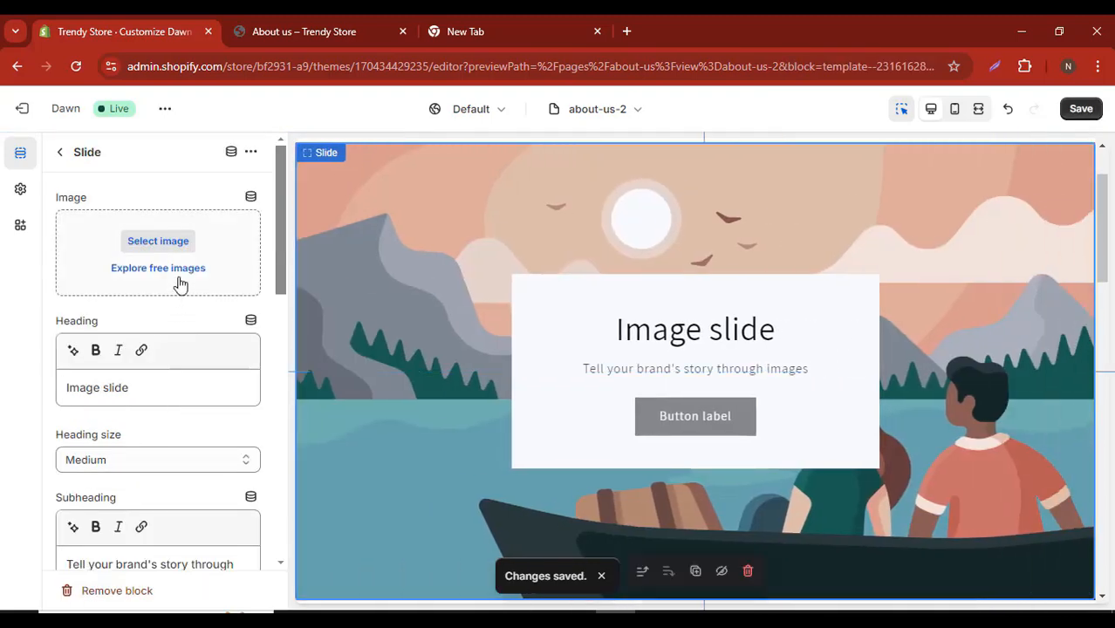
pyautogui.click(178, 278)
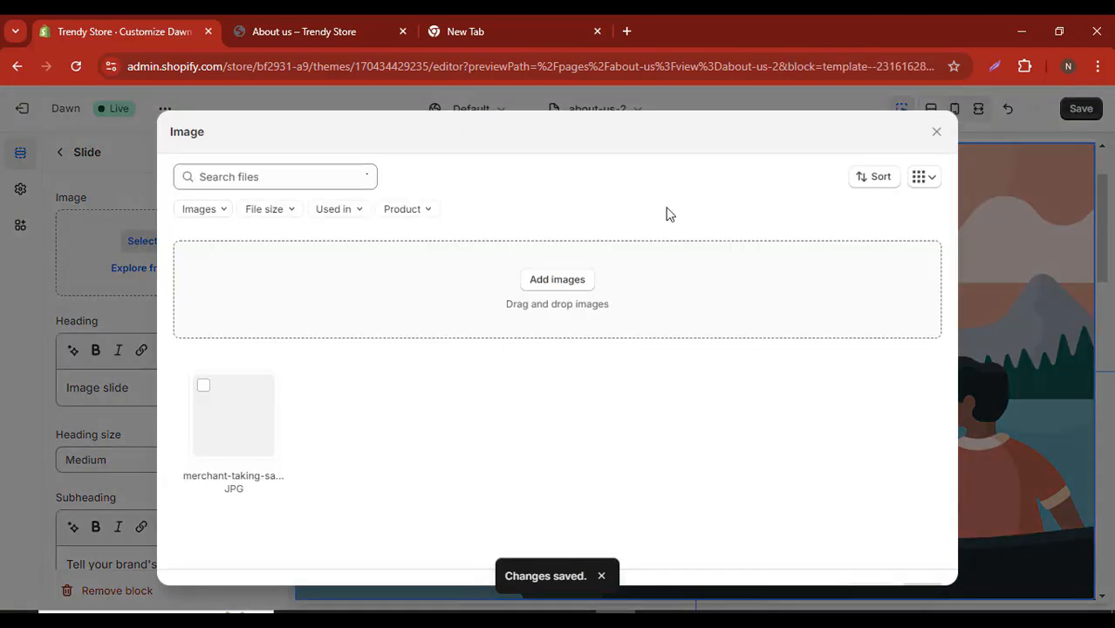
pyautogui.click(936, 132)
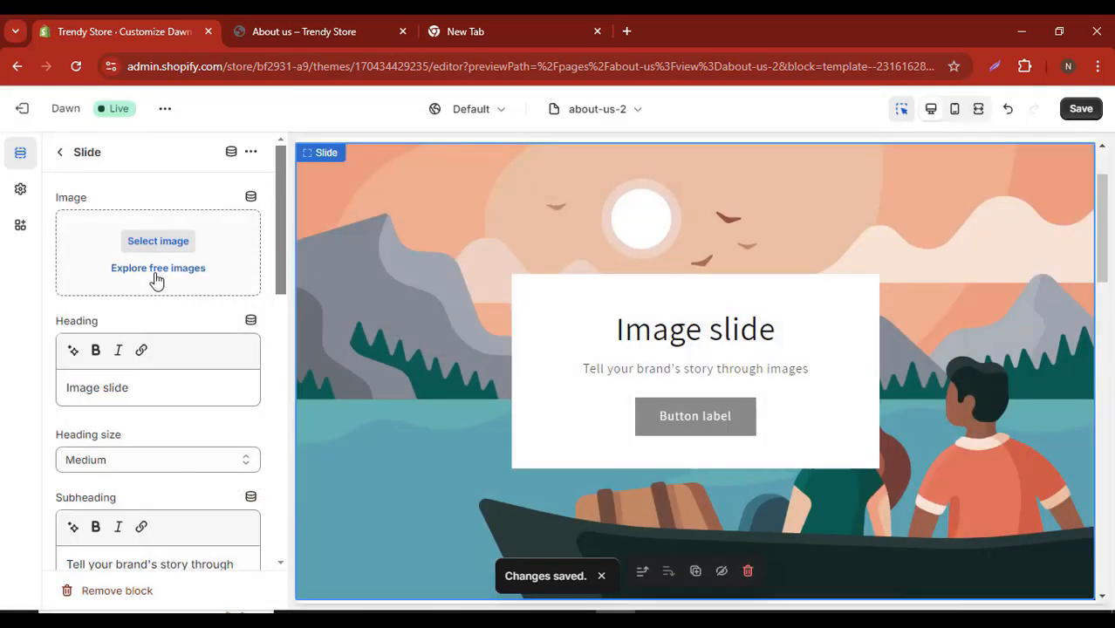
pyautogui.click(154, 268)
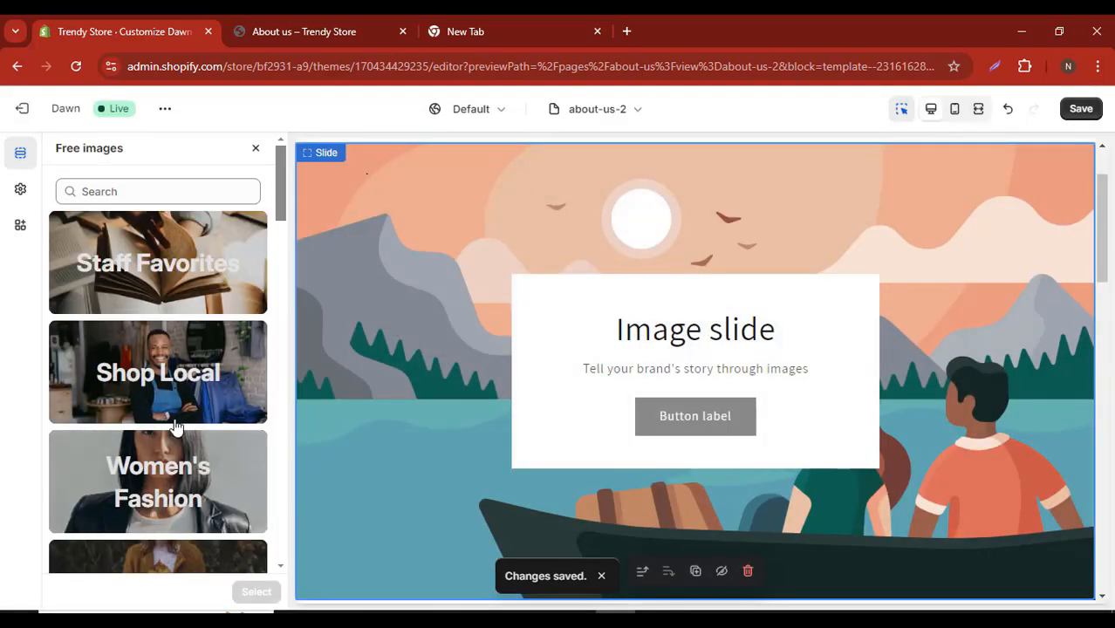
pyautogui.click(170, 480)
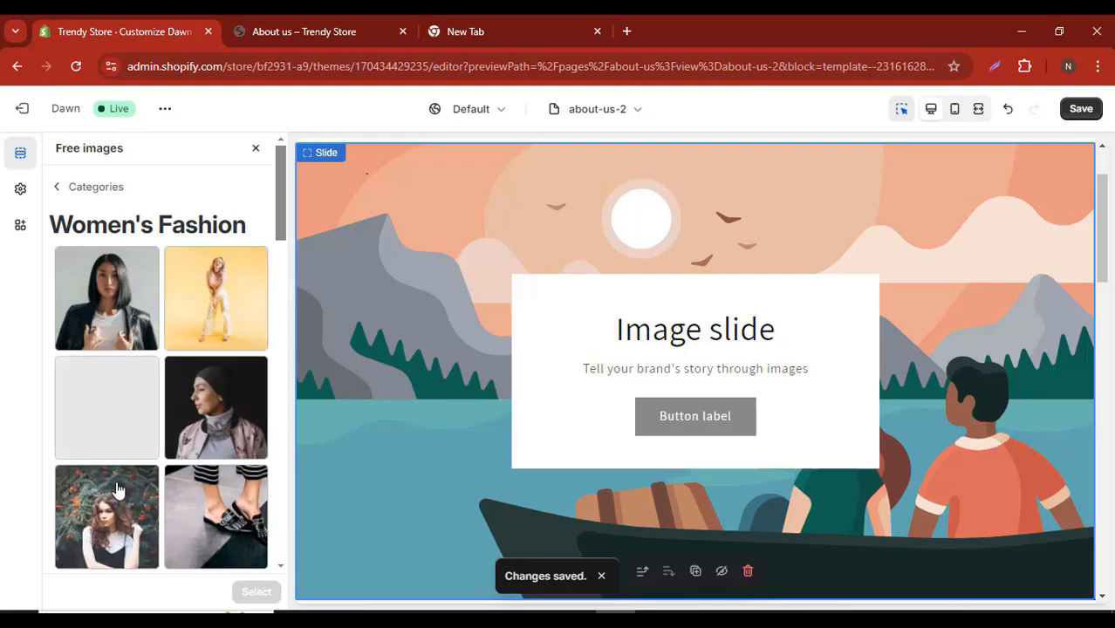
pyautogui.scroll(-3, 209, 410)
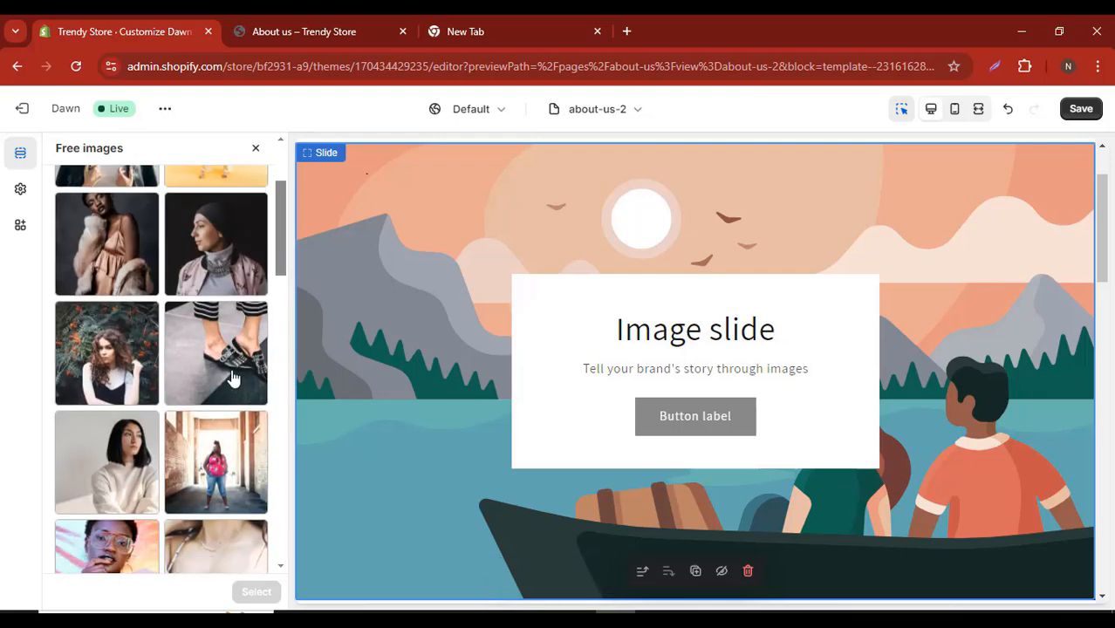
pyautogui.click(232, 377)
pyautogui.click(276, 592)
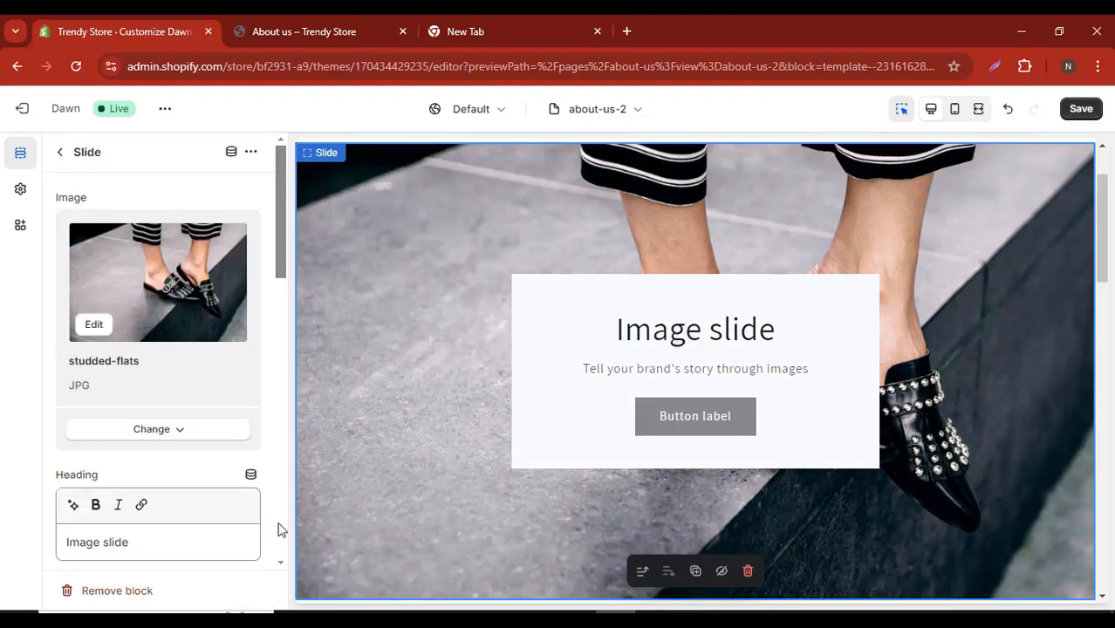
# Step: Clear the heading, subheading and button label texts of the second slide
pyautogui.hotkey('ctrl', 'a')
pyautogui.press('BackSpace')
pyautogui.scroll(-3, 177, 532)
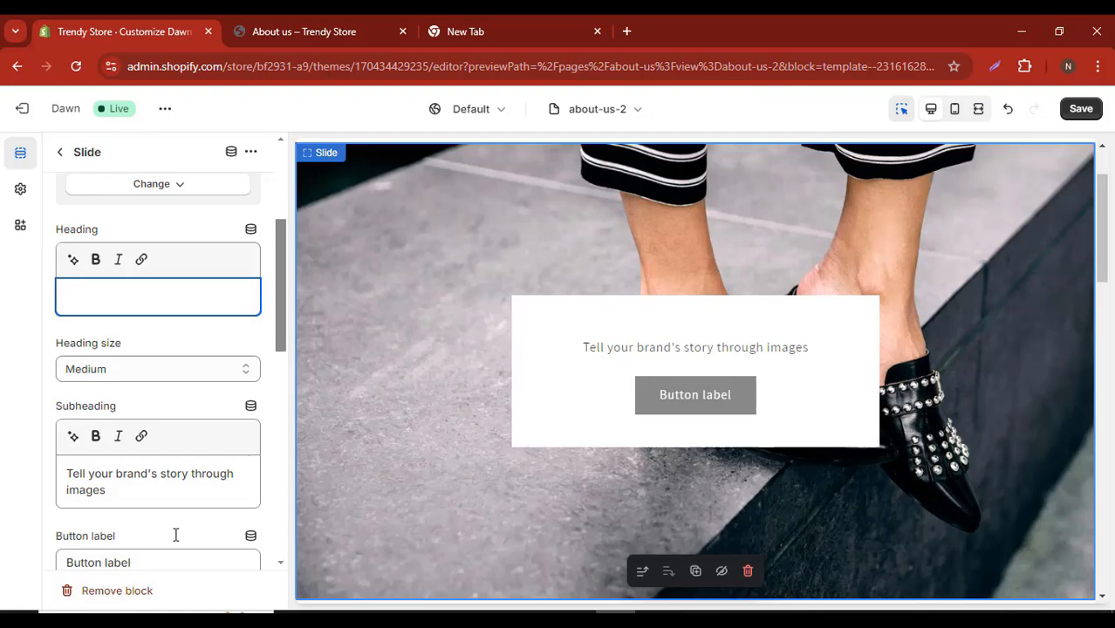
pyautogui.click(173, 485)
pyautogui.hotkey('ctrl', 'a')
pyautogui.press('BackSpace')
pyautogui.scroll(-2, 173, 485)
pyautogui.click(166, 382)
pyautogui.hotkey('ctrl', 'a')
pyautogui.press('BackSpace')
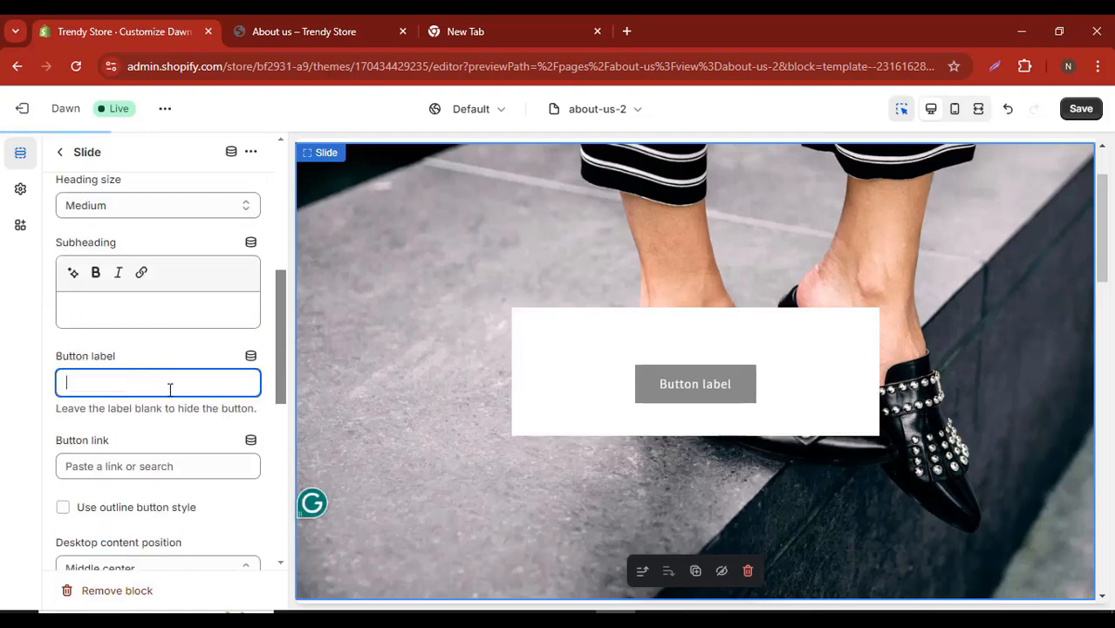
# Step: Turn off the second slide's container on desktop, save the template, and go back to the section list
pyautogui.scroll(-3, 173, 393)
pyautogui.click(178, 397)
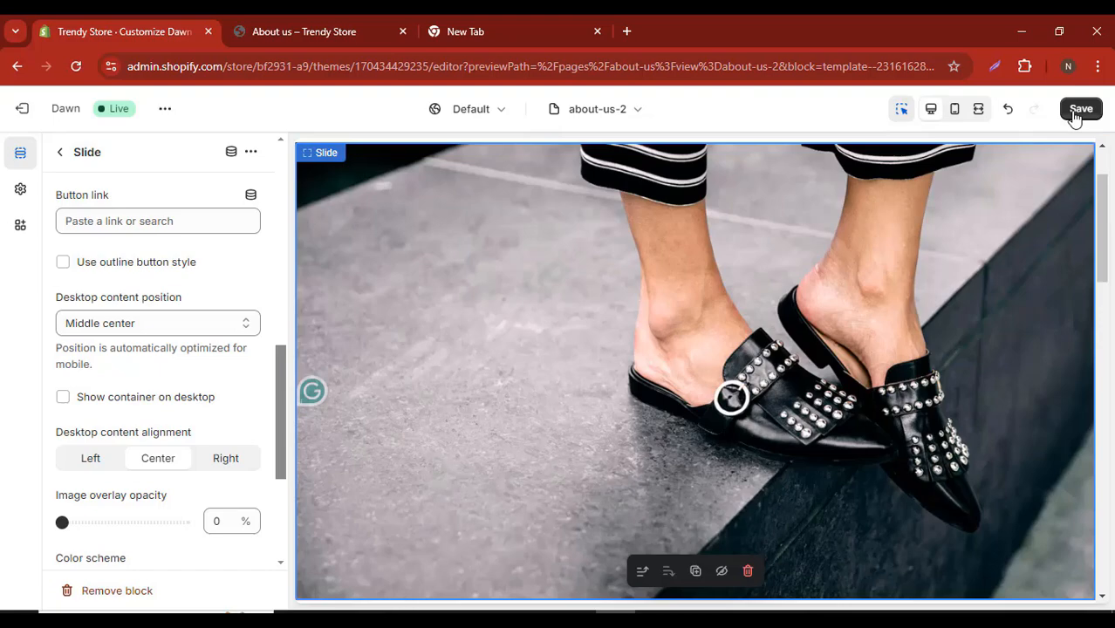
pyautogui.click(1078, 109)
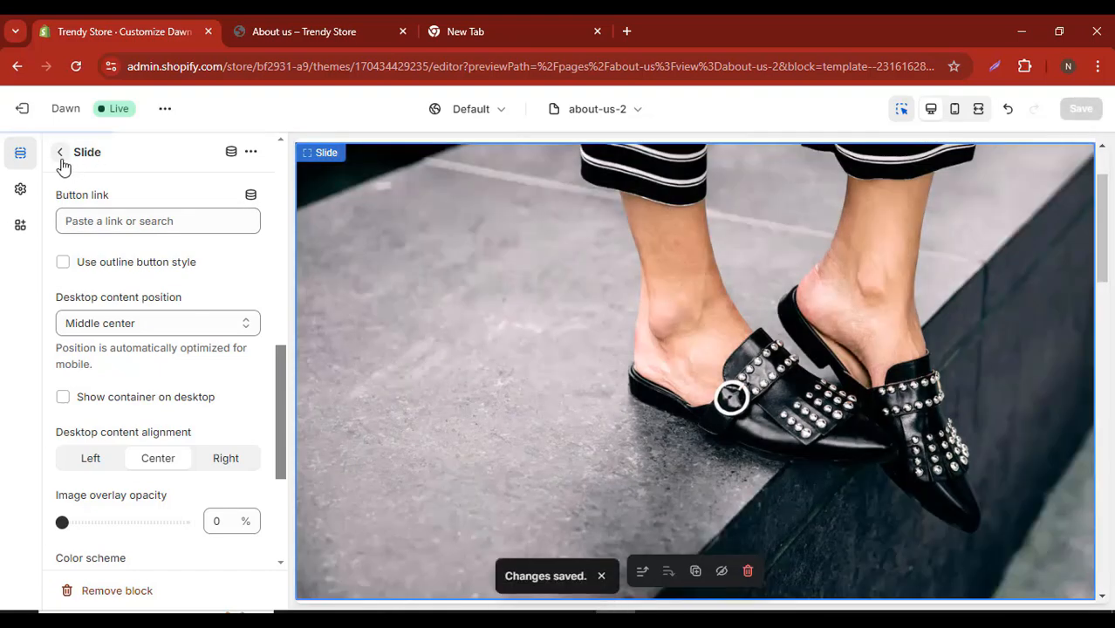
pyautogui.click(61, 153)
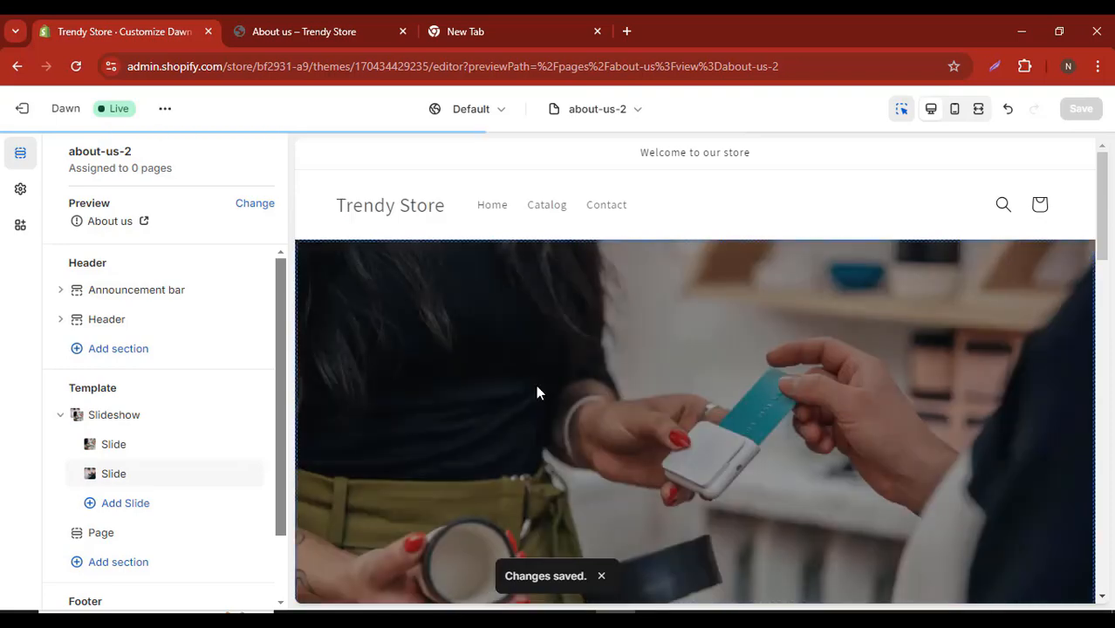
# Step: Add a Rich text section to the template and move it above the Slideshow section
pyautogui.scroll(-6, 554, 384)
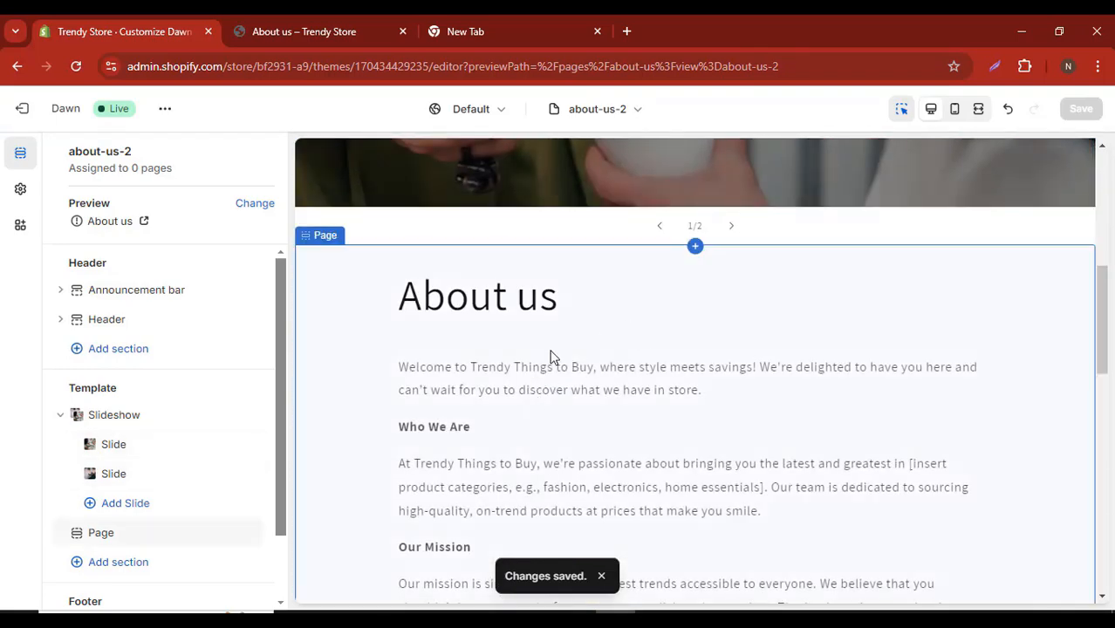
pyautogui.scroll(5, 336, 391)
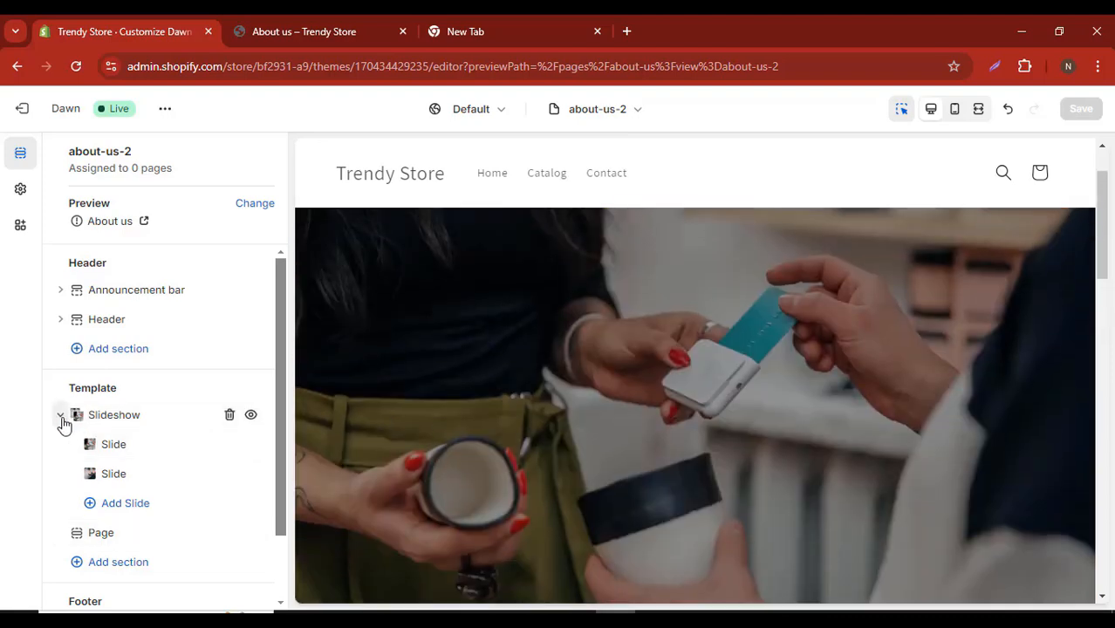
pyautogui.click(60, 417)
pyautogui.click(126, 478)
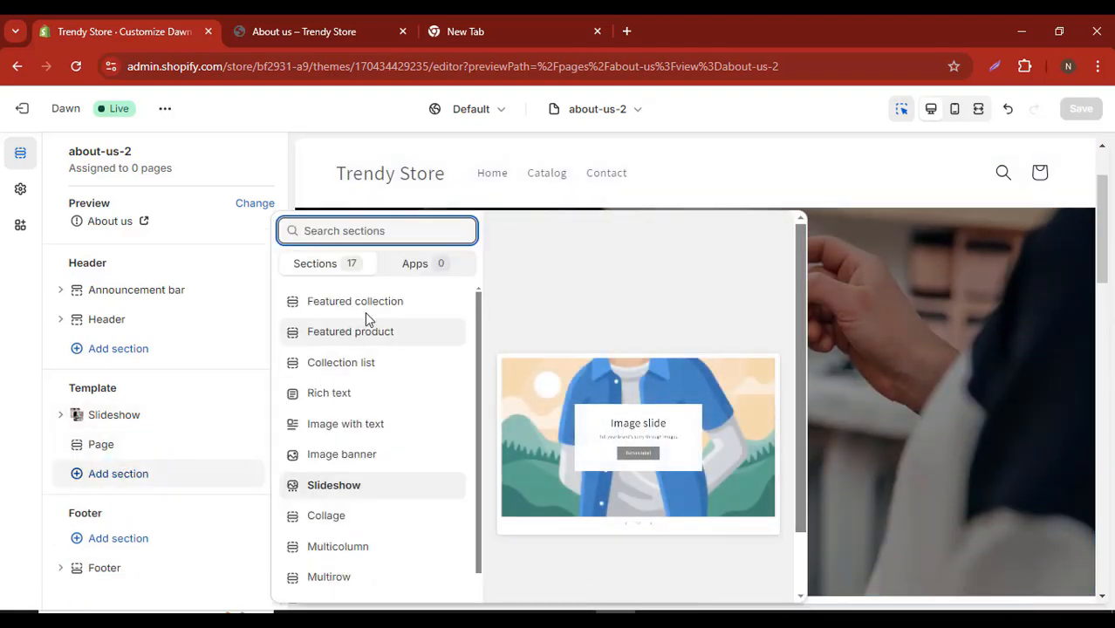
pyautogui.press('Escape')
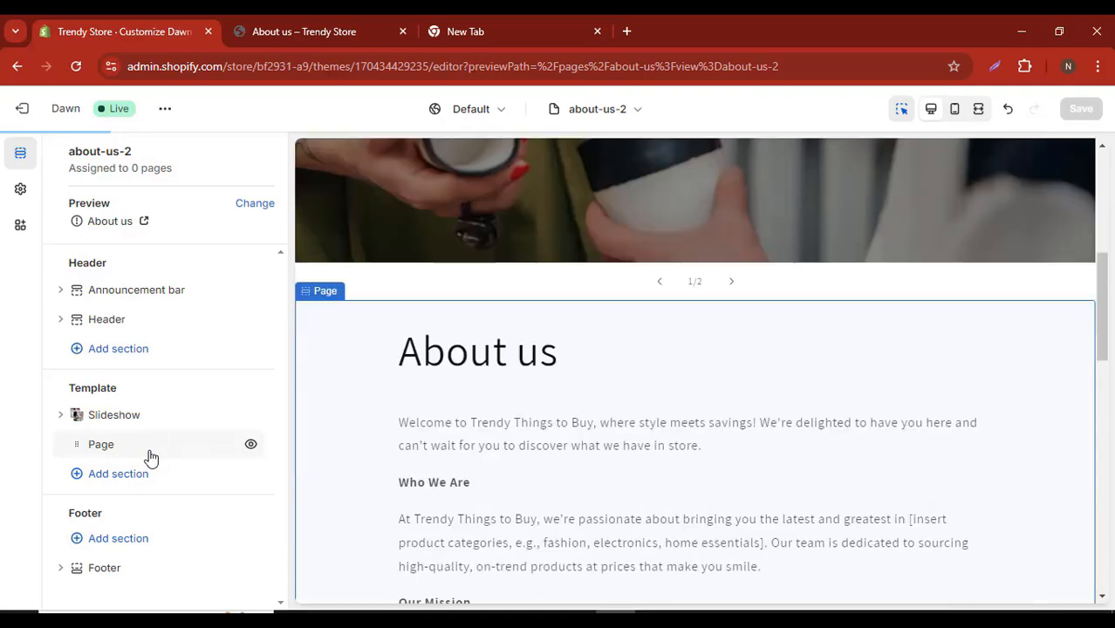
pyautogui.moveTo(150, 462)
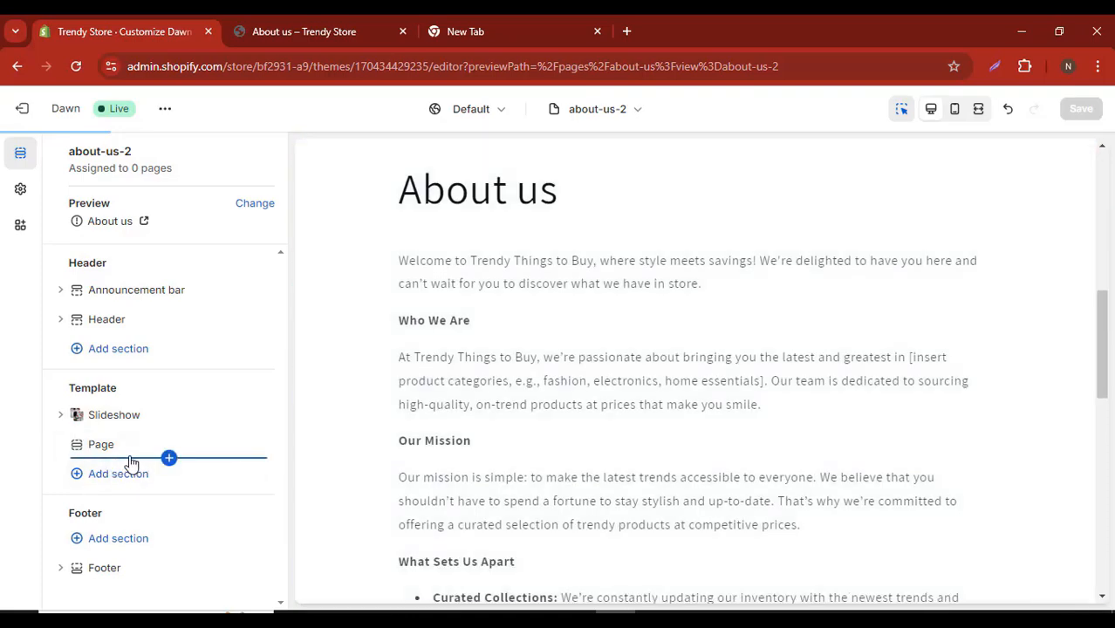
pyautogui.click(61, 336)
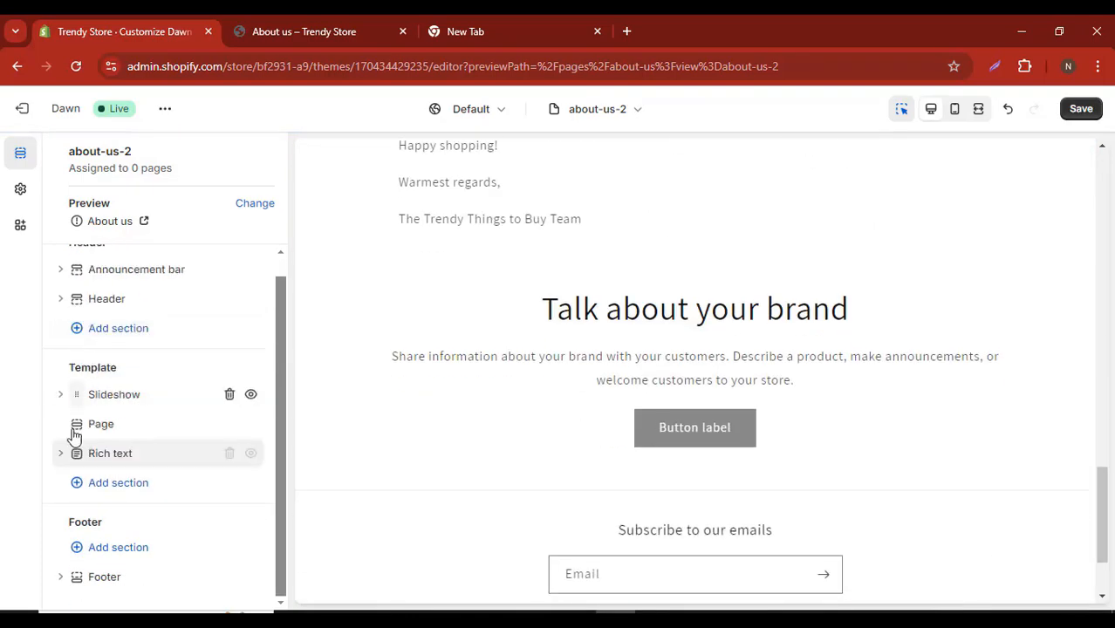
pyautogui.moveTo(72, 453); pyautogui.dragTo(72, 394)
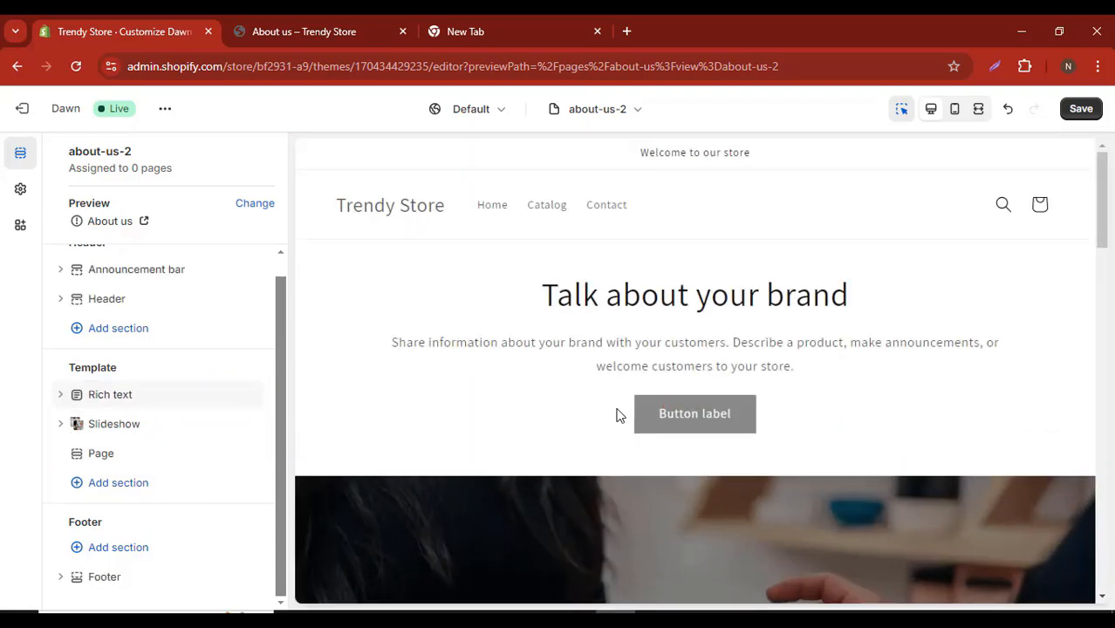
pyautogui.scroll(-4, 806, 324)
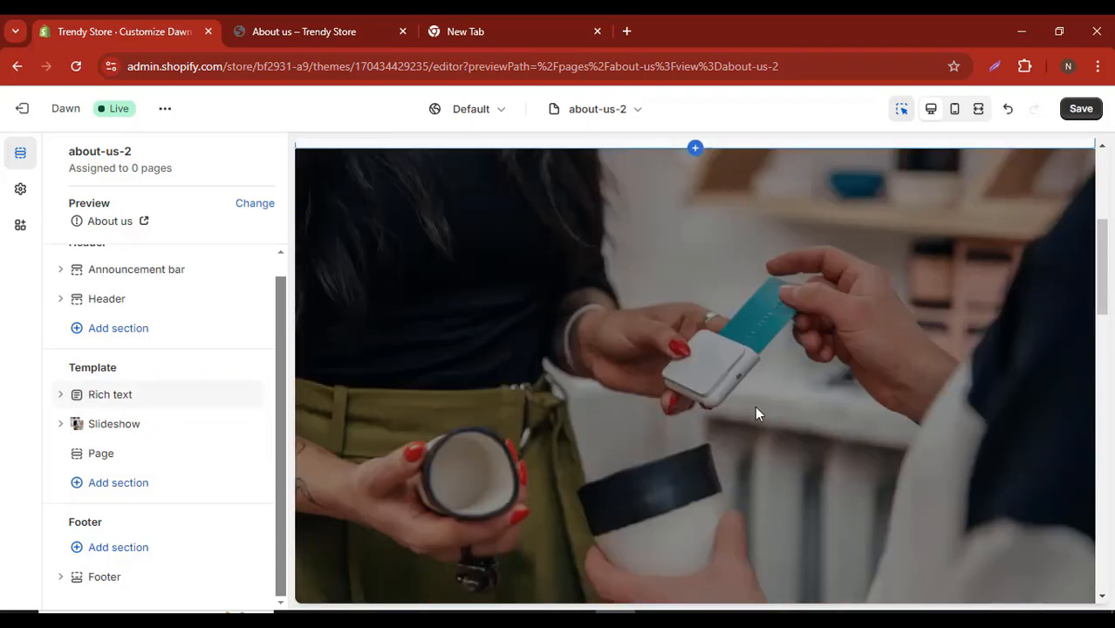
pyautogui.scroll(-8, 755, 414)
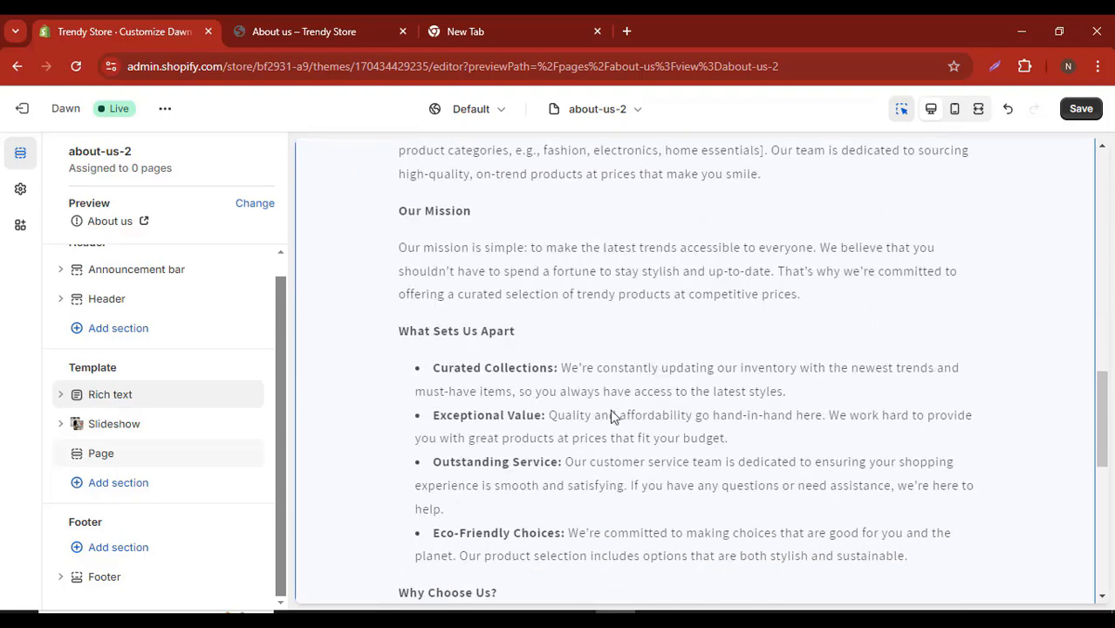
# Step: Set the Rich text section's heading to "Who we are", save the template, and go back to the section list
pyautogui.scroll(4, 387, 272)
pyautogui.scroll(8, 488, 499)
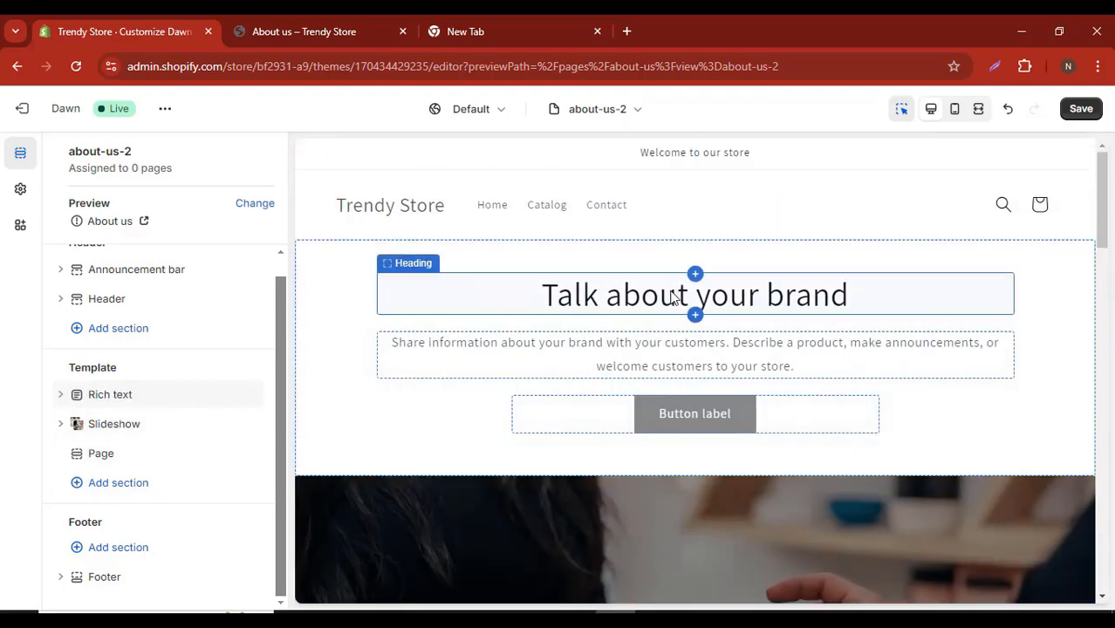
pyautogui.click(530, 307)
pyautogui.tripleClick(168, 266)
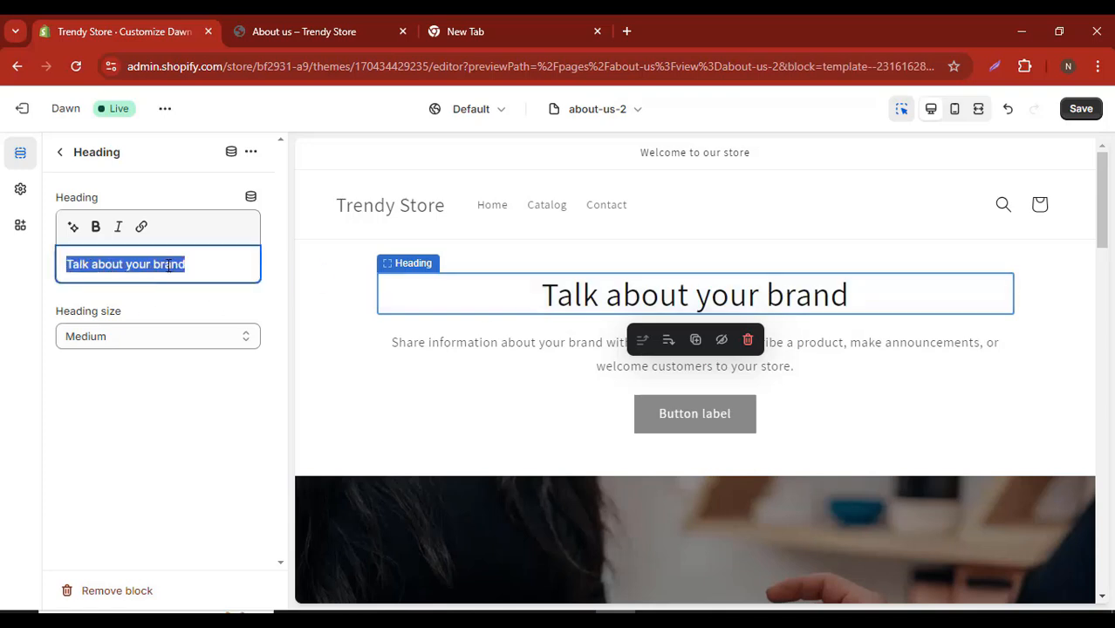
pyautogui.press('BackSpace')
pyautogui.write('W')
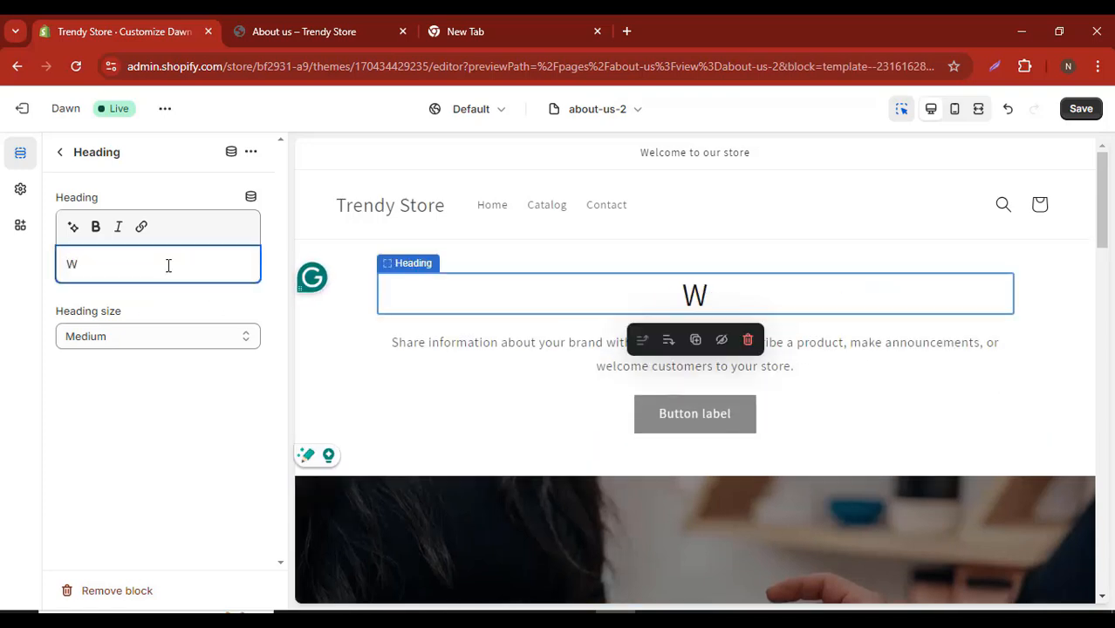
pyautogui.write('how')
pyautogui.write('e ar')
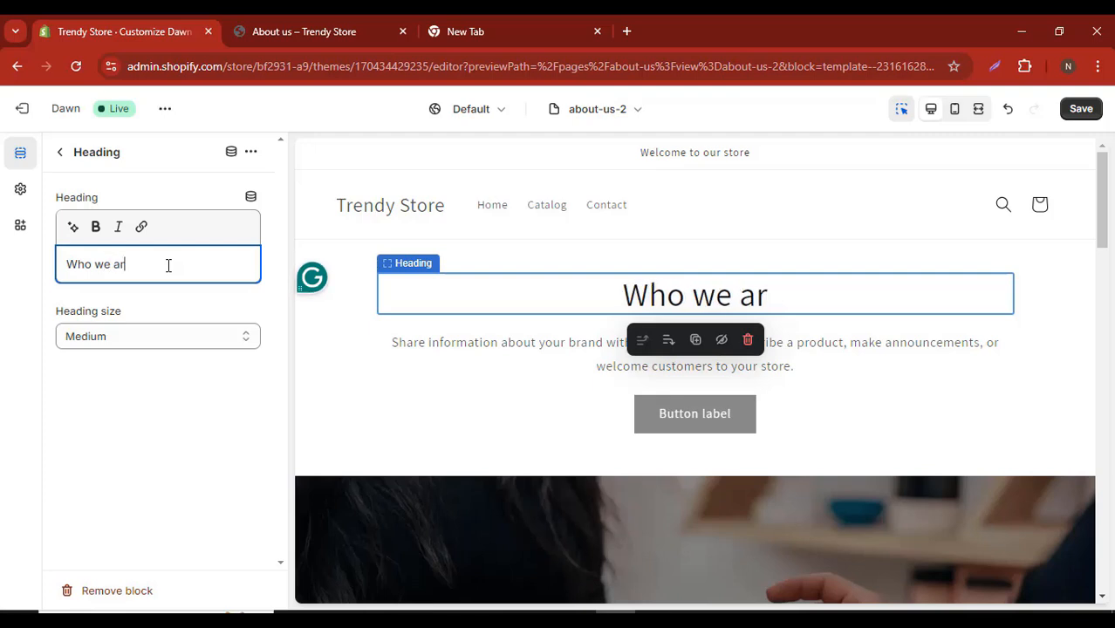
pyautogui.write('e?')
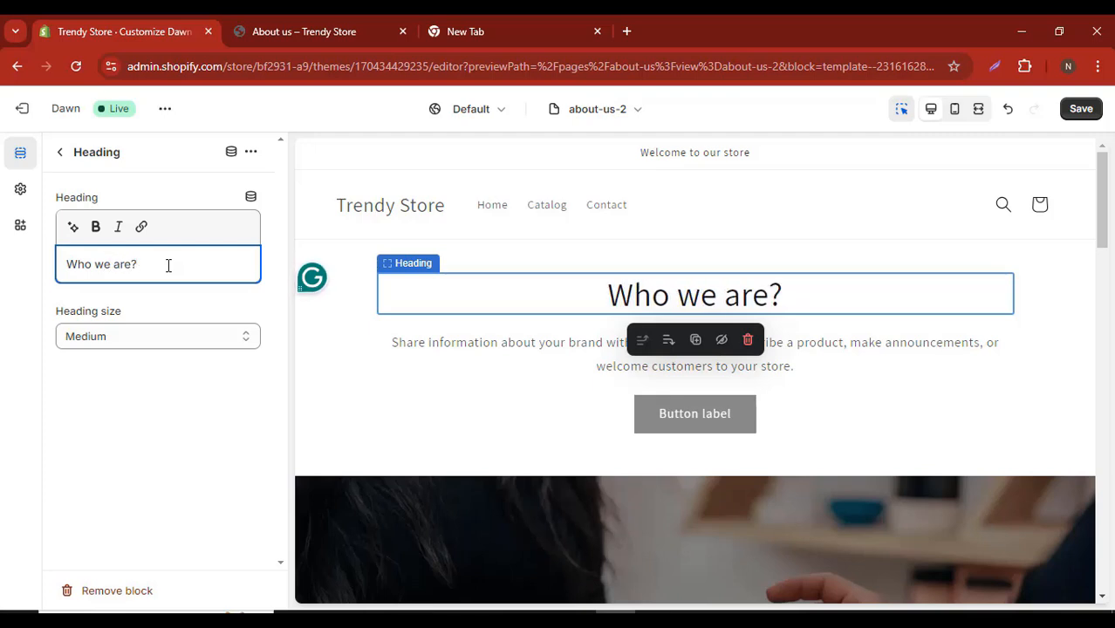
pyautogui.press('BackSpace')
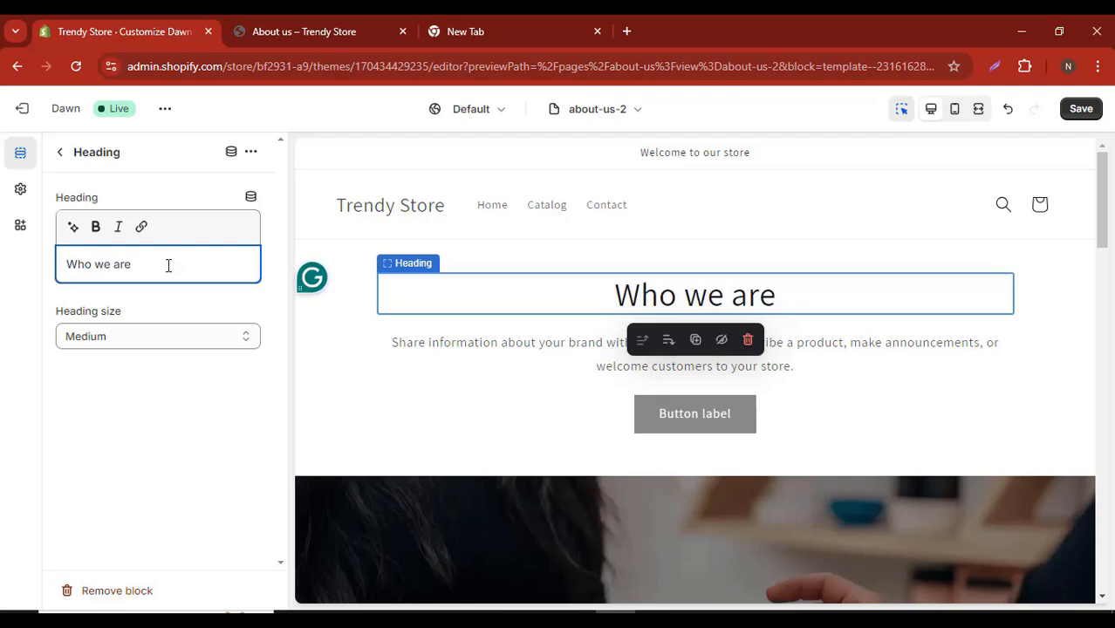
pyautogui.click(153, 317)
pyautogui.click(59, 153)
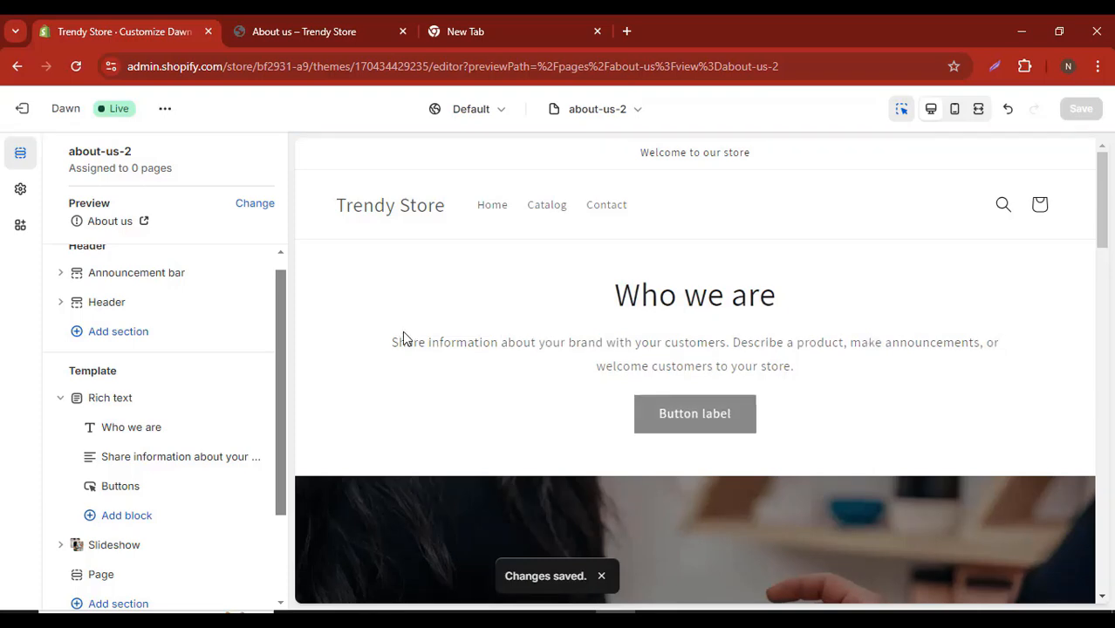
# Step: Turn off the email signup in the Footer section and save the template
pyautogui.scroll(-10, 511, 326)
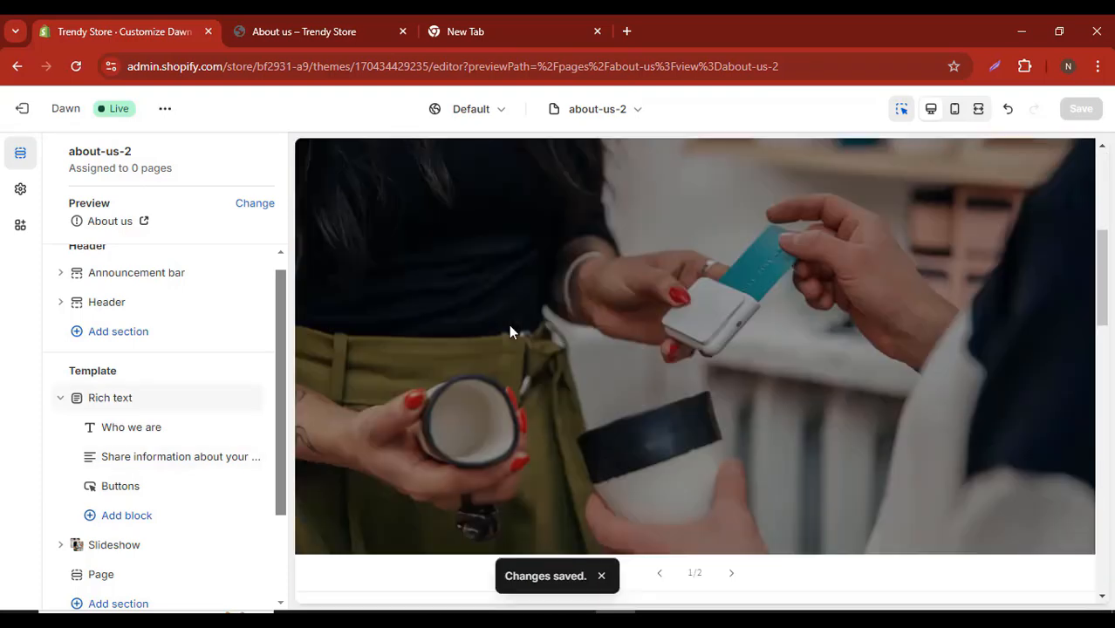
pyautogui.scroll(-5, 447, 379)
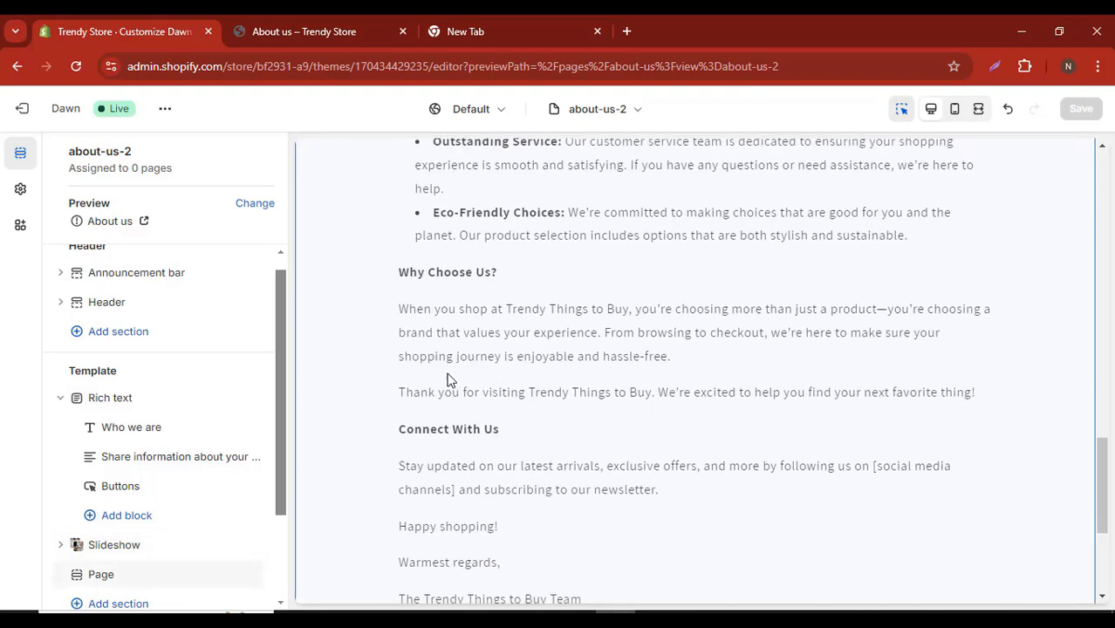
pyautogui.scroll(-3, 444, 381)
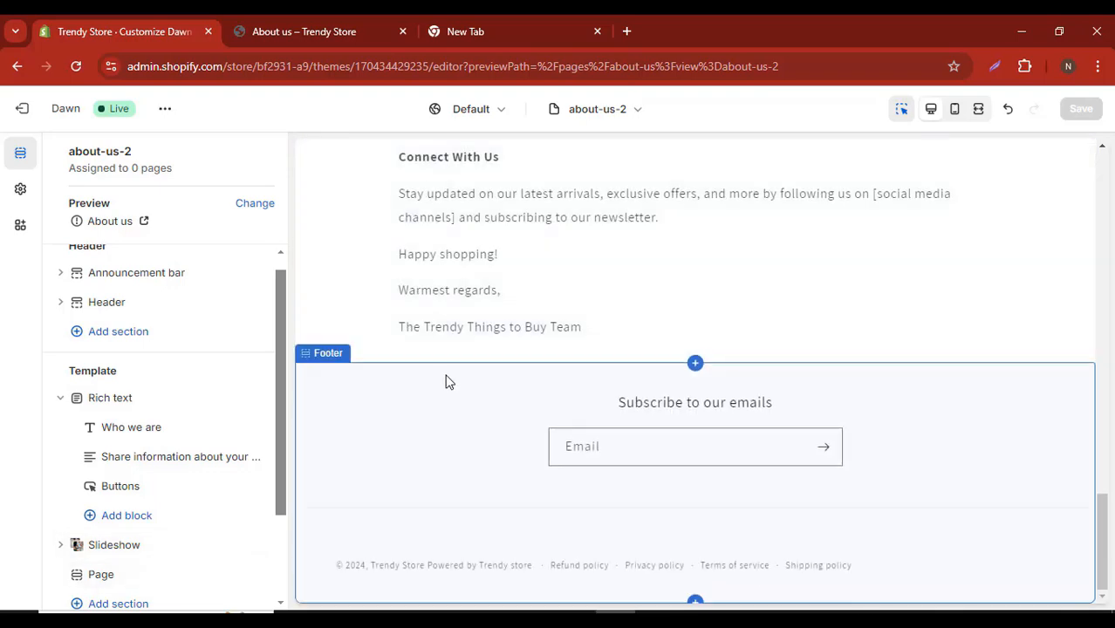
pyautogui.click(564, 449)
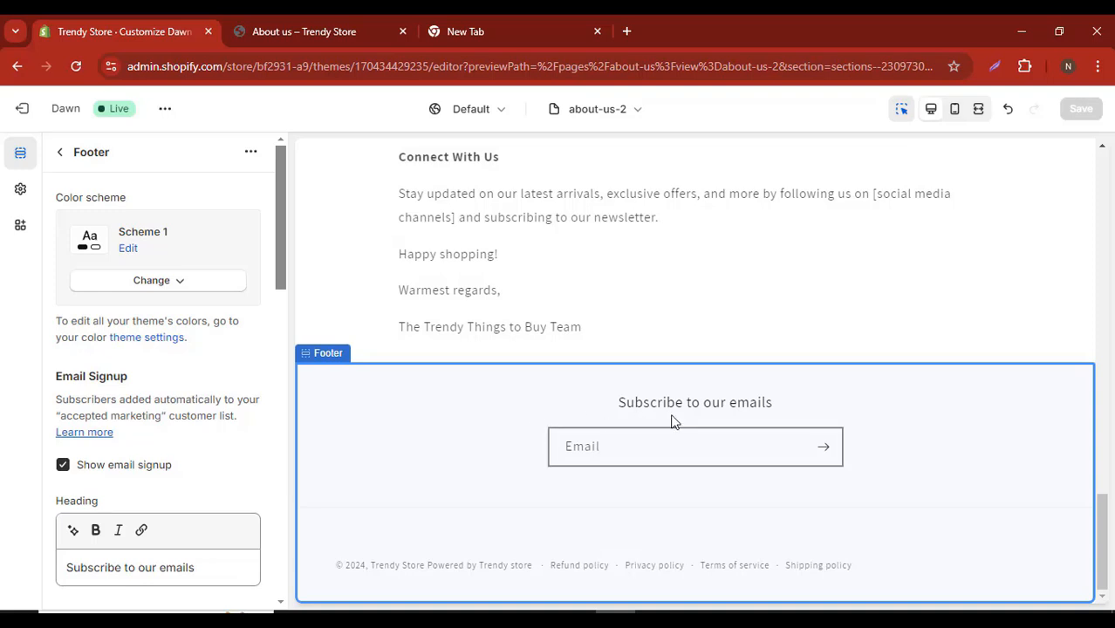
pyautogui.click(62, 465)
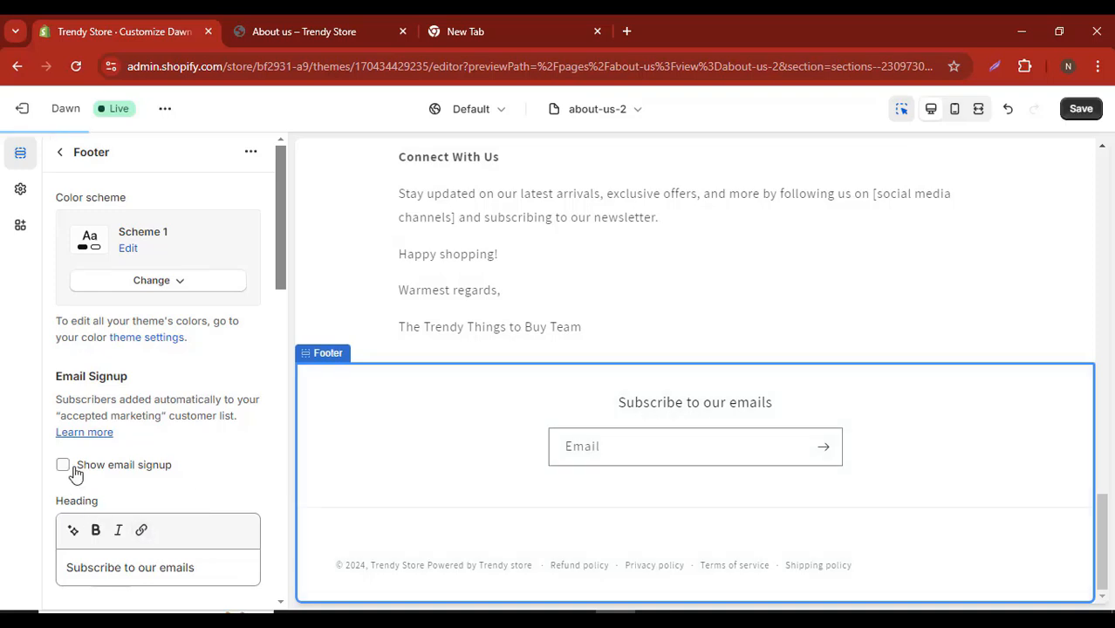
pyautogui.click(63, 154)
pyautogui.click(1081, 110)
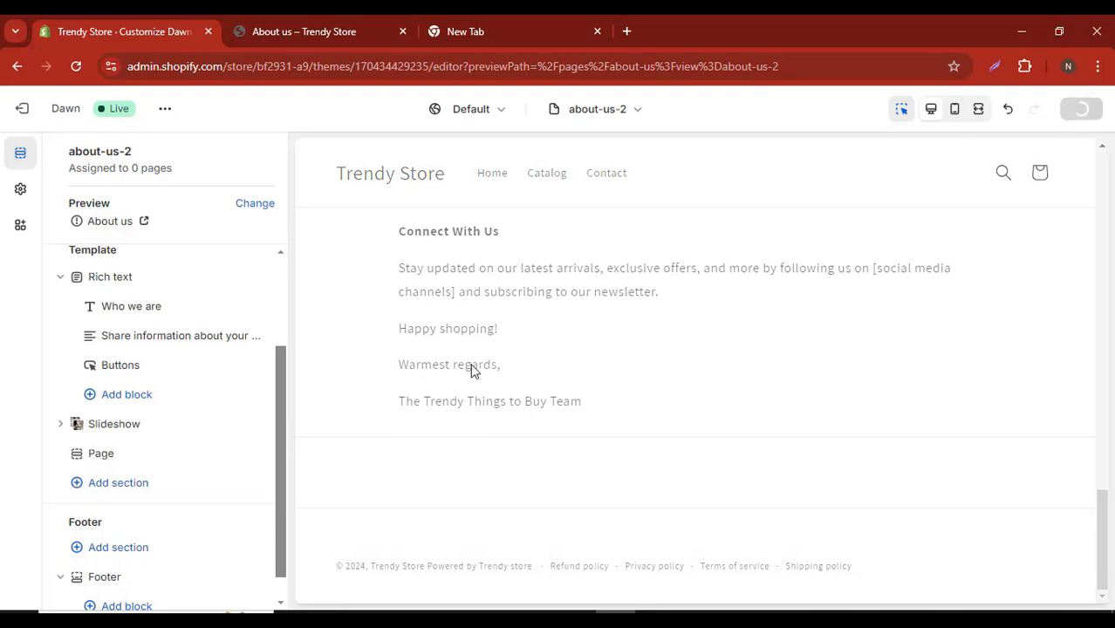
# Step: Clear the first button label in the Rich text section's Buttons block and save the template
pyautogui.scroll(20, 470, 371)
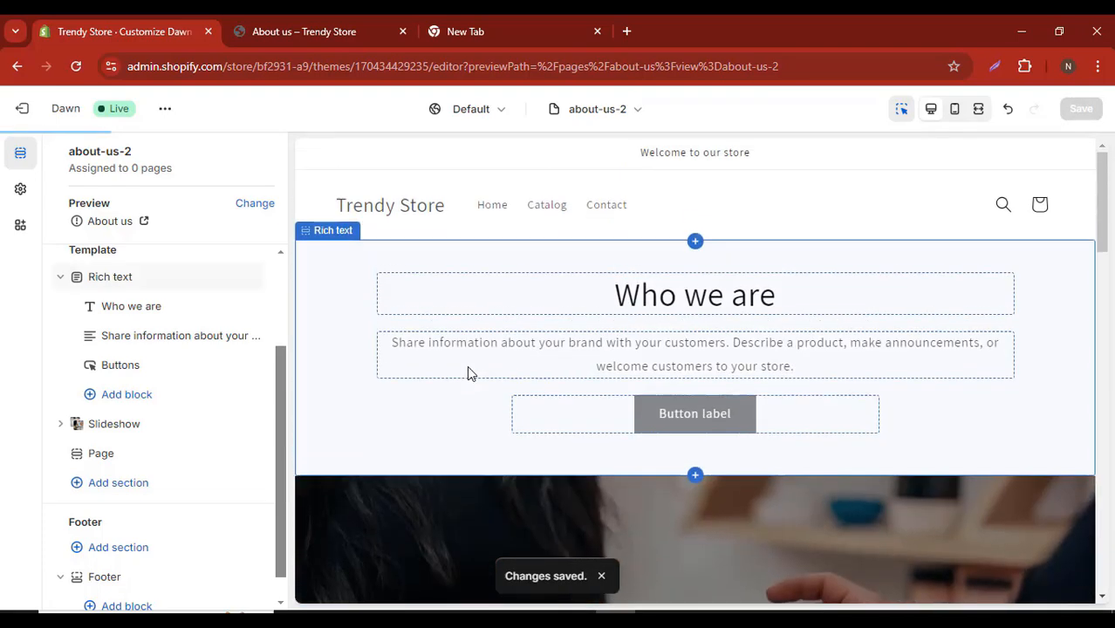
pyautogui.scroll(-1, 466, 372)
pyautogui.click(698, 390)
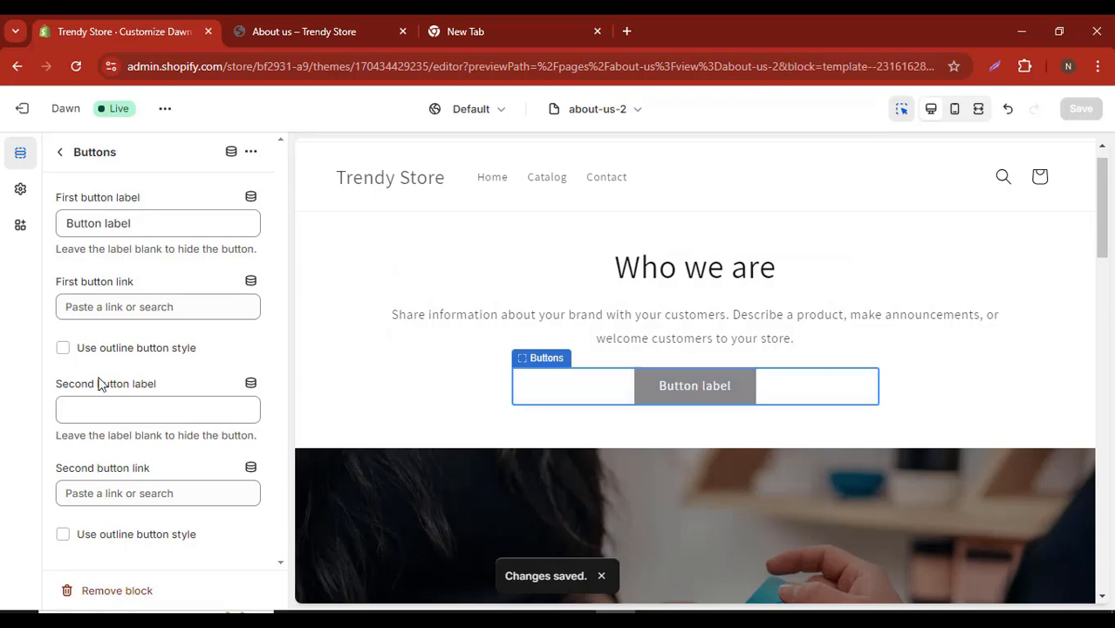
pyautogui.tripleClick(165, 229)
pyautogui.press('BackSpace')
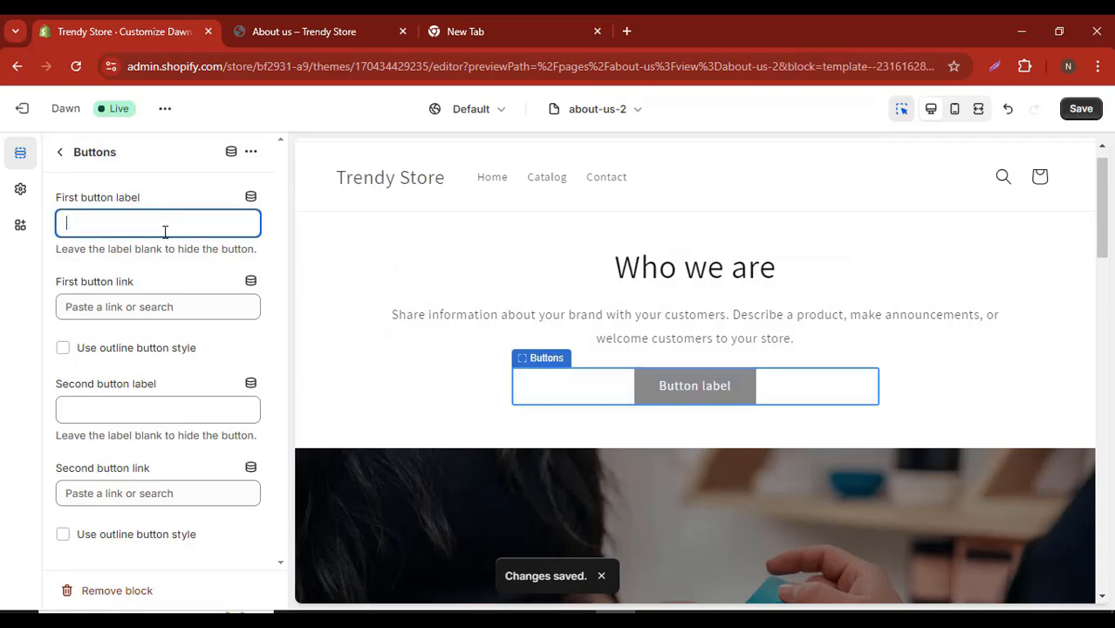
pyautogui.click(1081, 109)
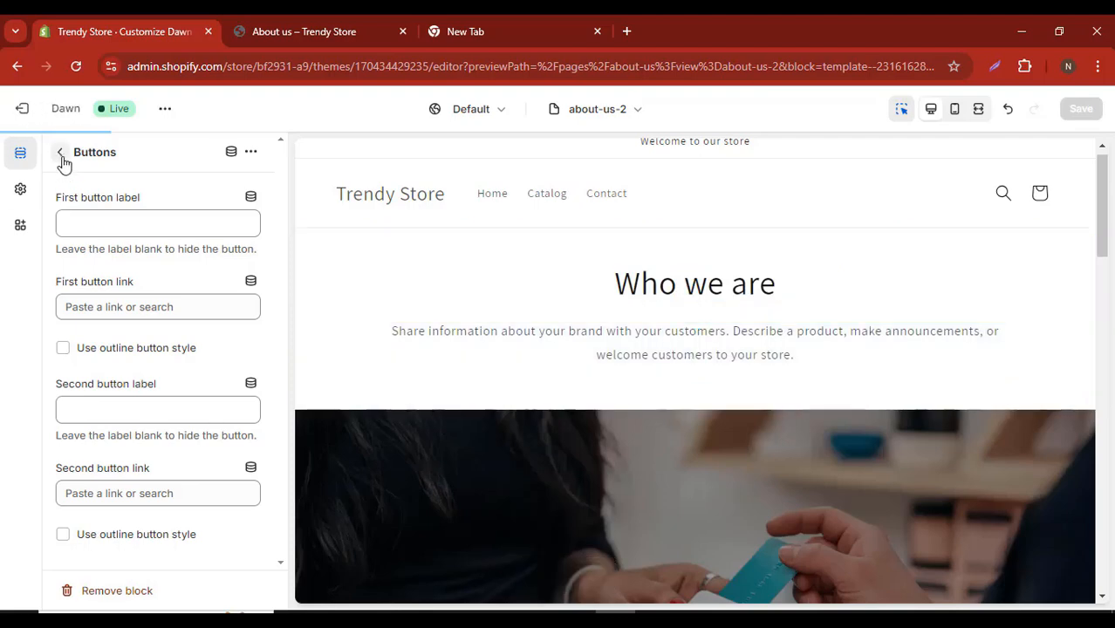
# Step: Leave the theme editor and open the "About us" page from the store's list of pages
pyautogui.click(33, 114)
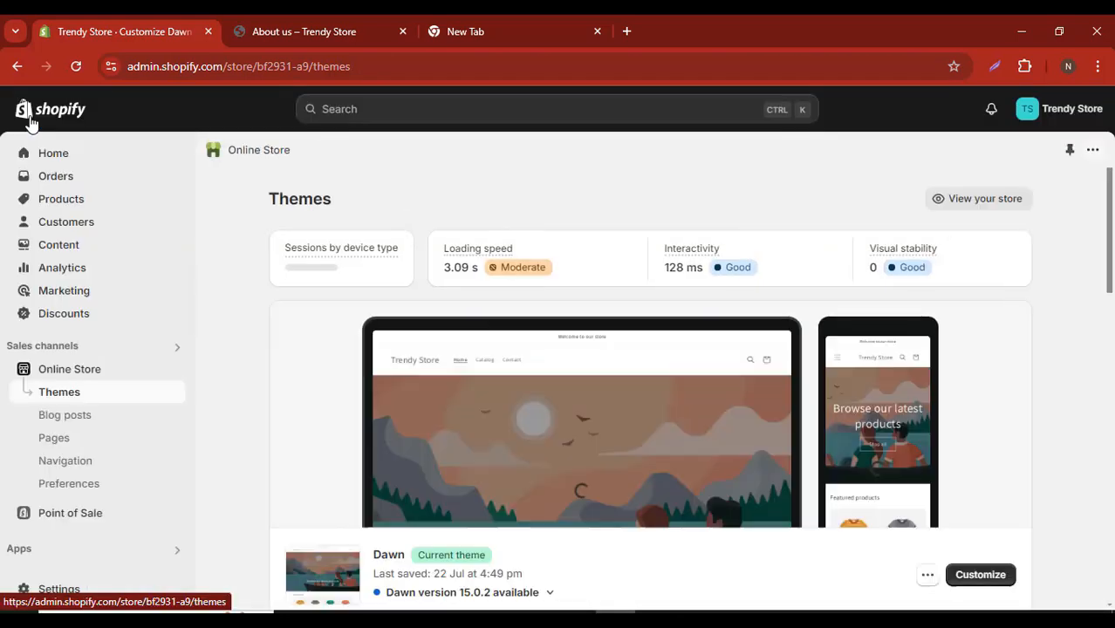
pyautogui.click(61, 443)
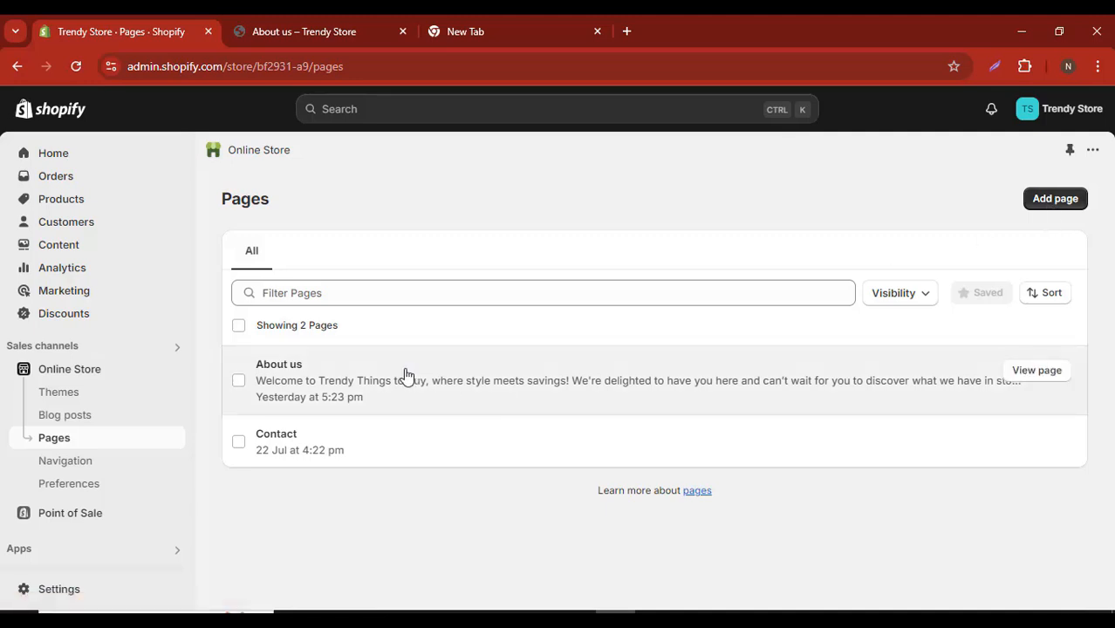
pyautogui.click(405, 375)
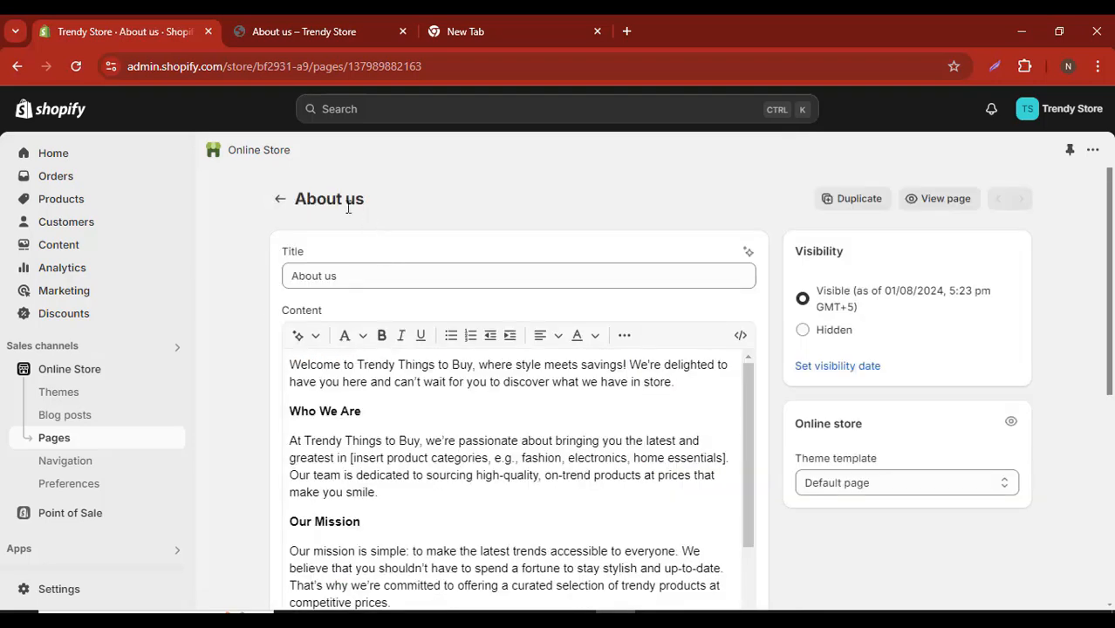
# Step: Copy the entire content text of the About us page and delete it from the content field
pyautogui.click(417, 471)
pyautogui.hotkey('ctrl', 'a')
pyautogui.hotkey('ctrl', 'c')
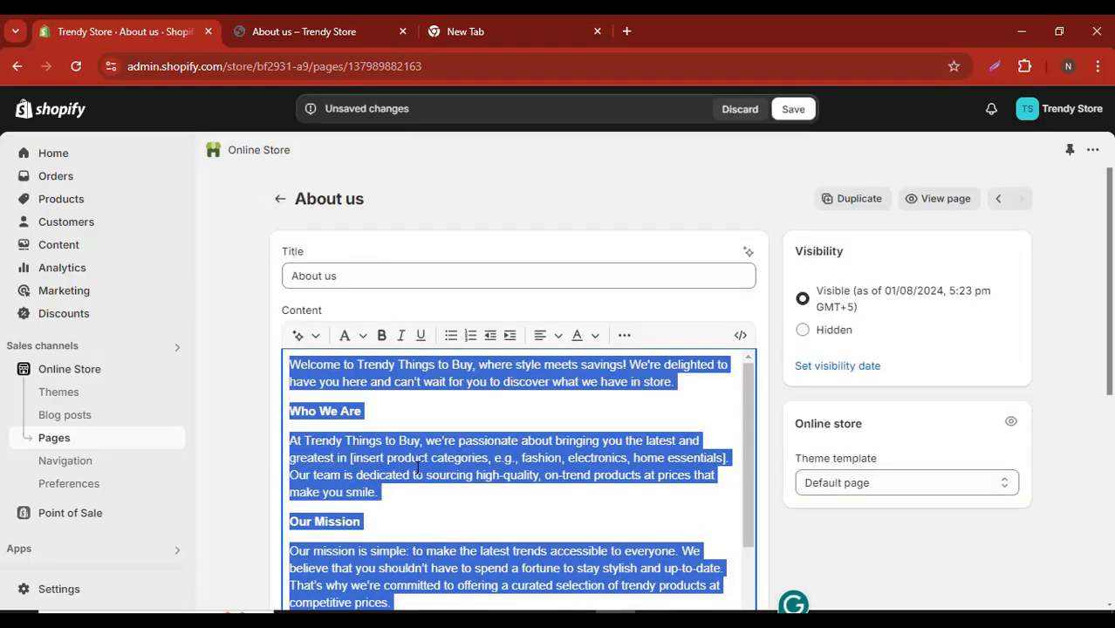
pyautogui.press('BackSpace')
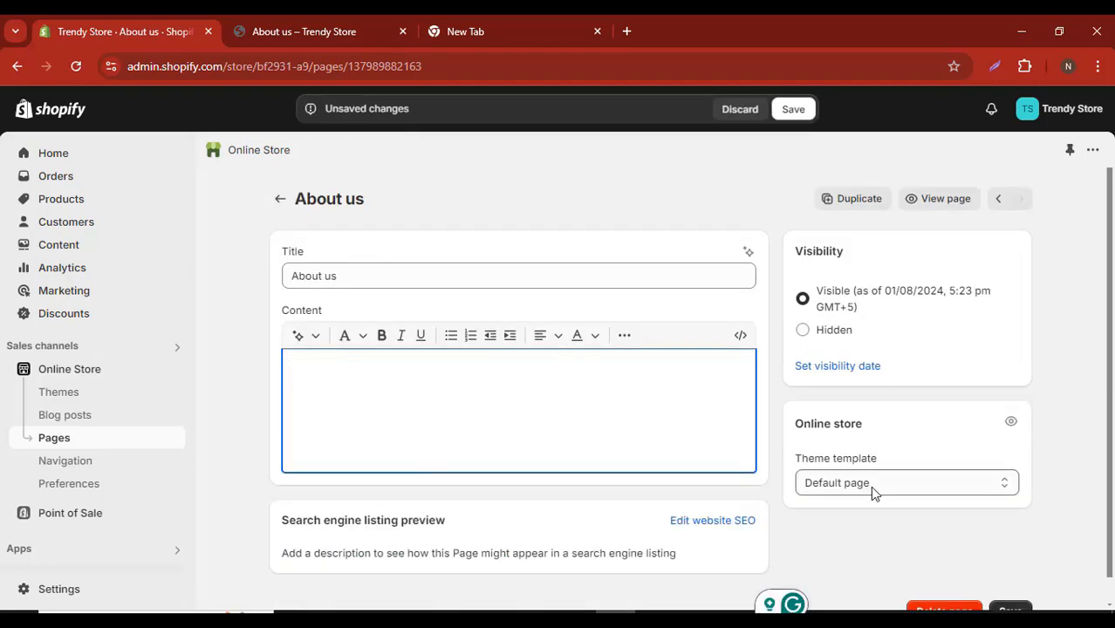
# Step: Assign the theme template "about-us-2" to the About us page and save the page
pyautogui.moveTo(800, 458); pyautogui.dragTo(877, 459)
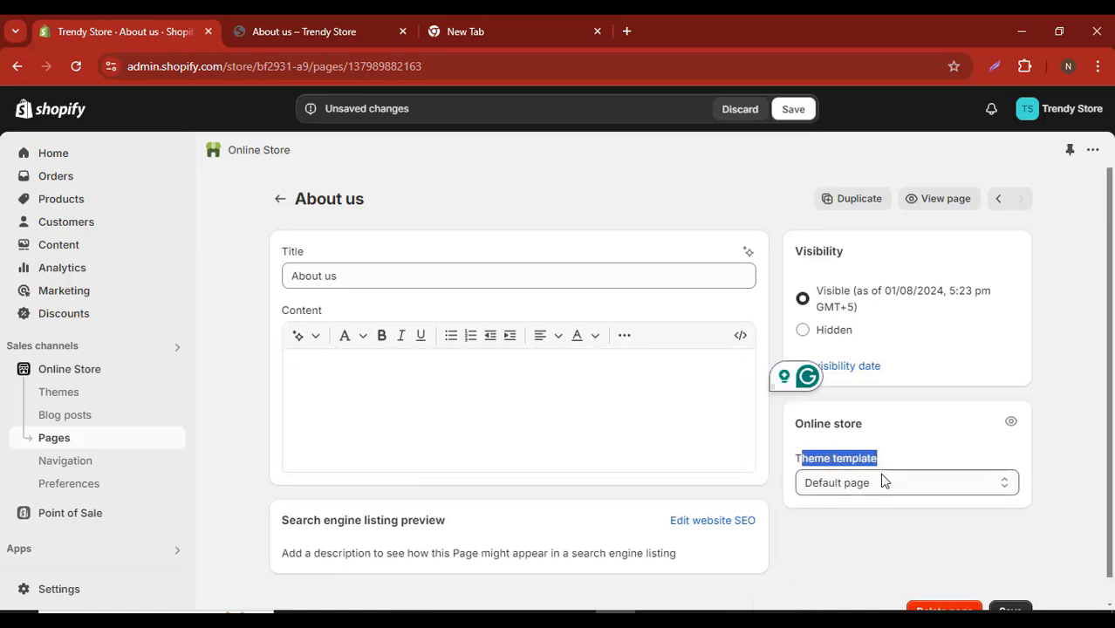
pyautogui.click(883, 482)
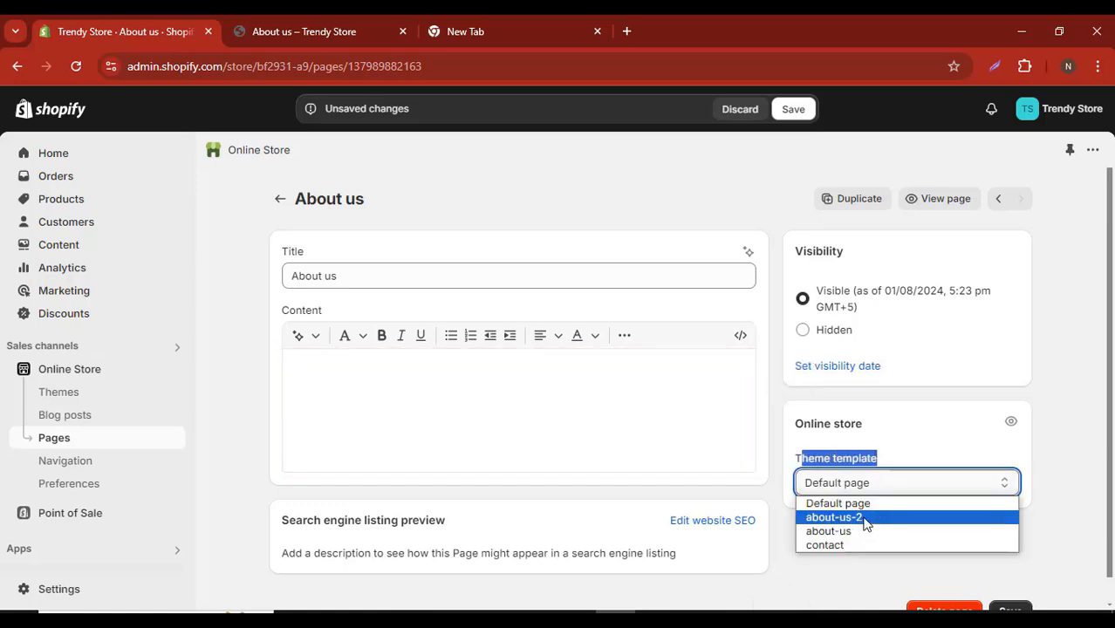
pyautogui.click(864, 518)
pyautogui.scroll(-1, 1003, 575)
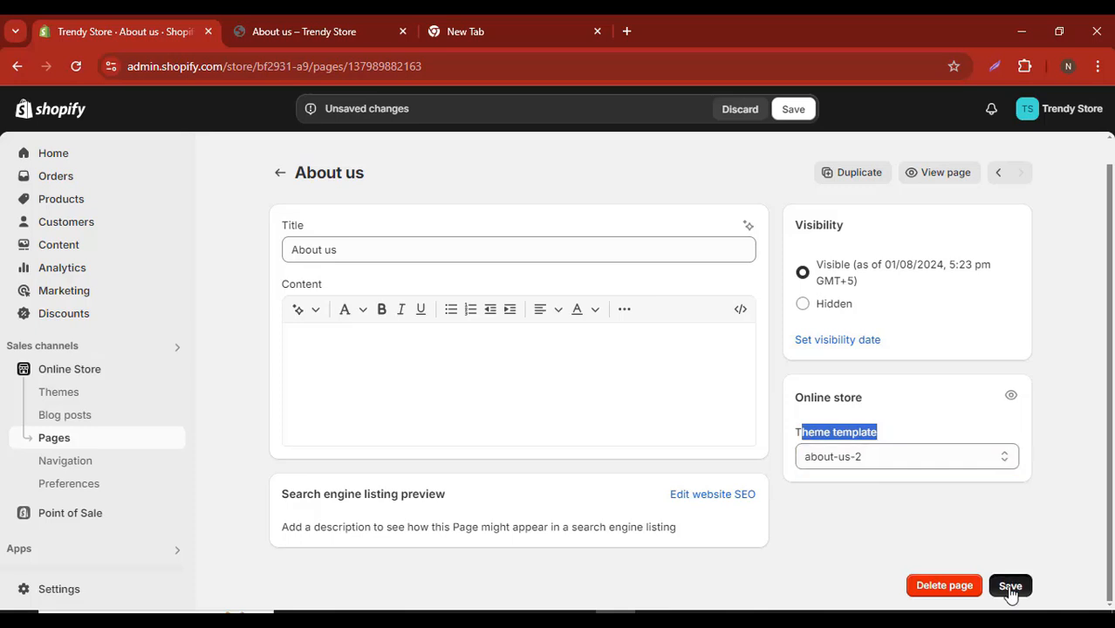
pyautogui.click(1009, 585)
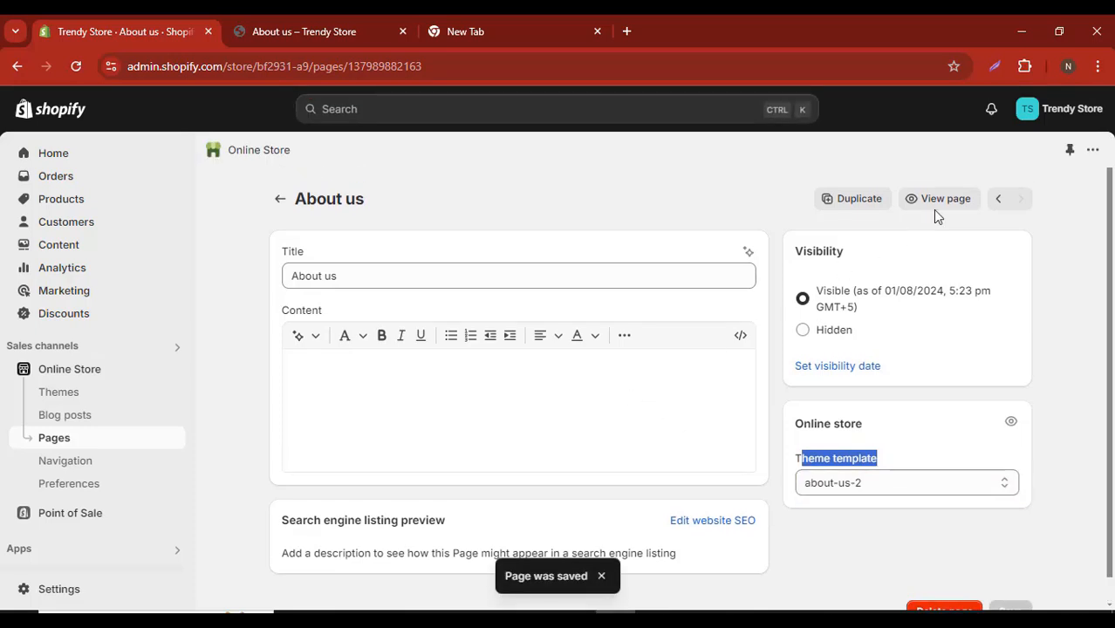
# Step: View the About us page in the online store and check its slideshow, second slide and title area
pyautogui.click(940, 200)
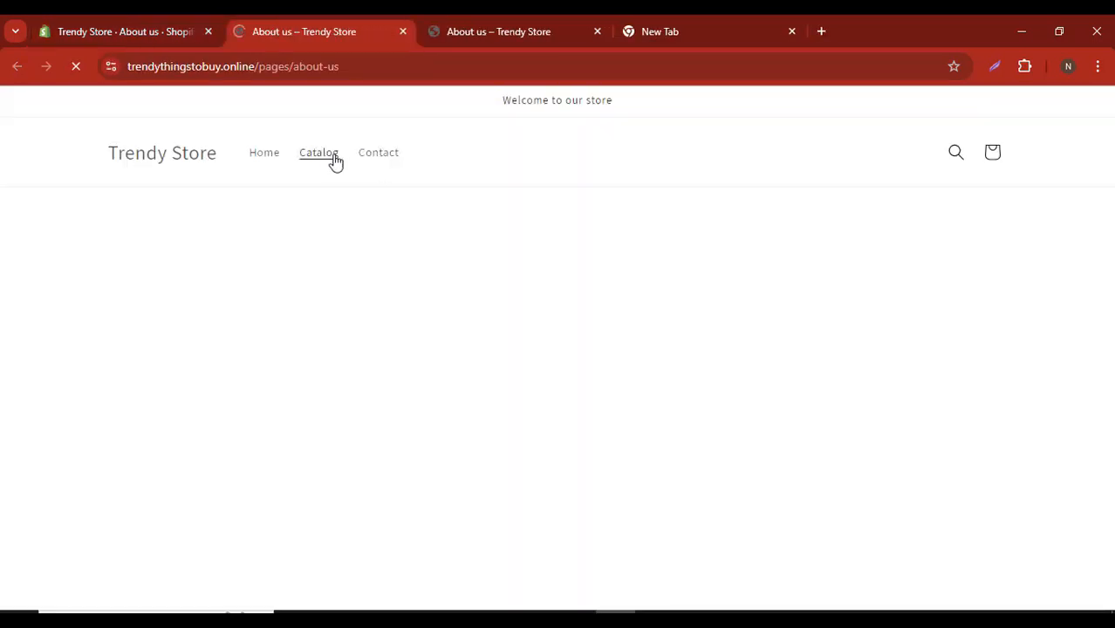
pyautogui.scroll(-4, 492, 345)
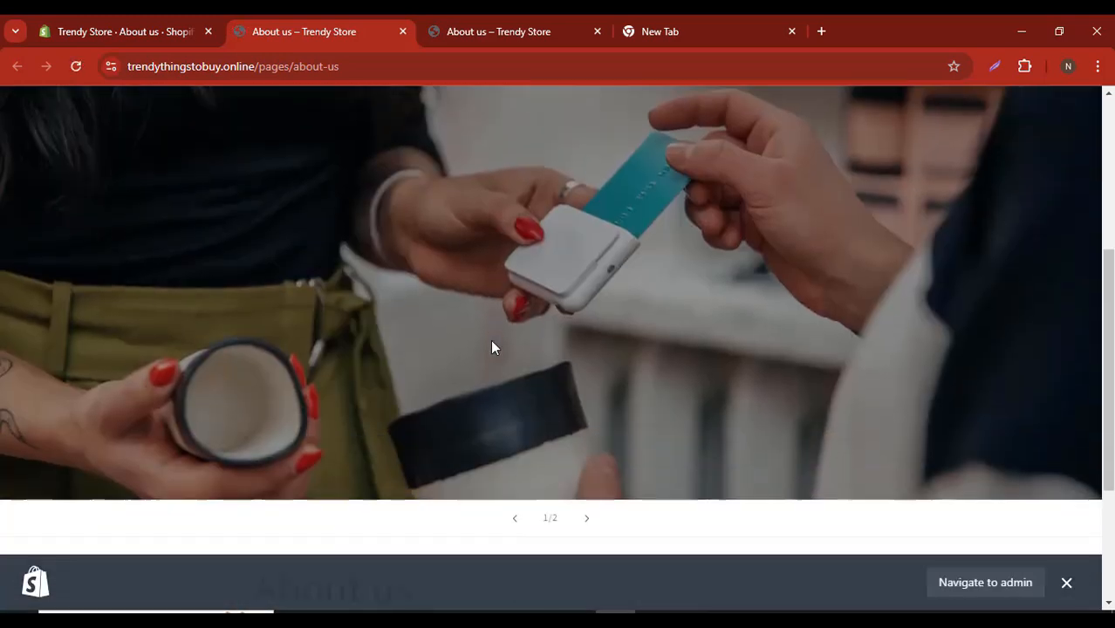
pyautogui.scroll(-3, 491, 347)
pyautogui.scroll(3, 639, 399)
pyautogui.scroll(-1, 621, 456)
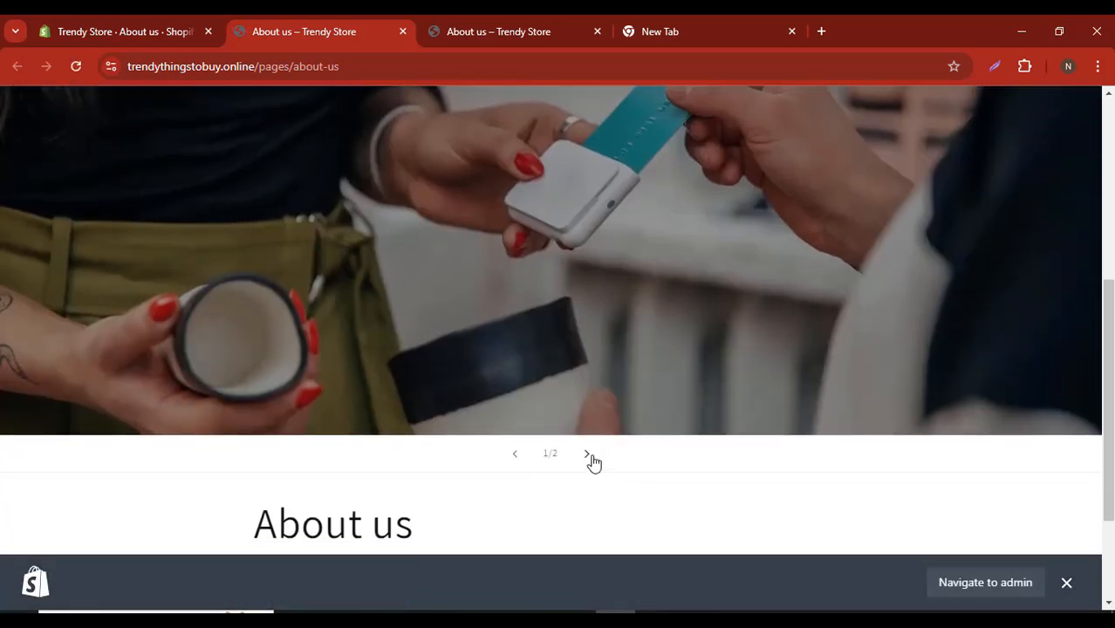
pyautogui.click(587, 454)
pyautogui.scroll(1, 592, 461)
pyautogui.scroll(-3, 592, 462)
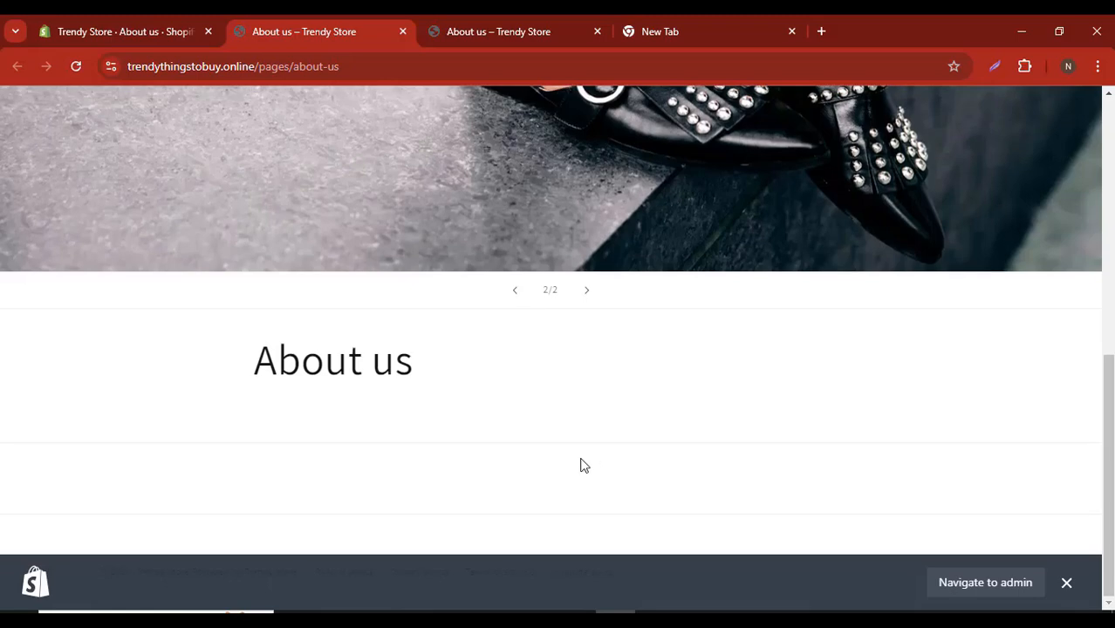
pyautogui.moveTo(290, 364); pyautogui.dragTo(387, 360)
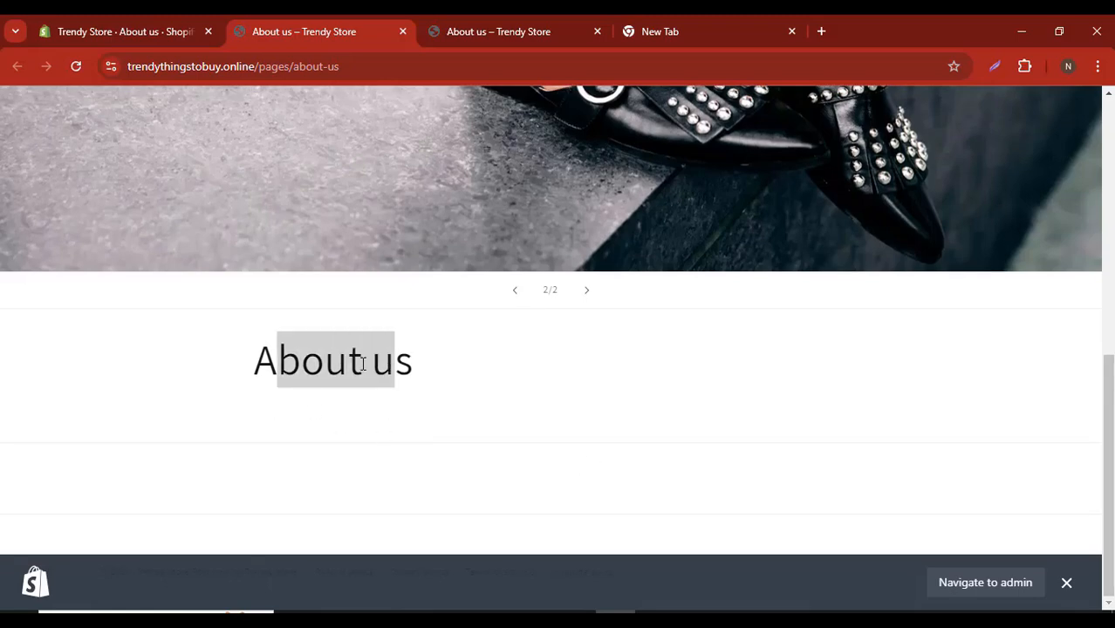
# Step: Return to the About us page in the Shopify admin and paste the copied text into its content field
pyautogui.click(109, 32)
pyautogui.click(392, 413)
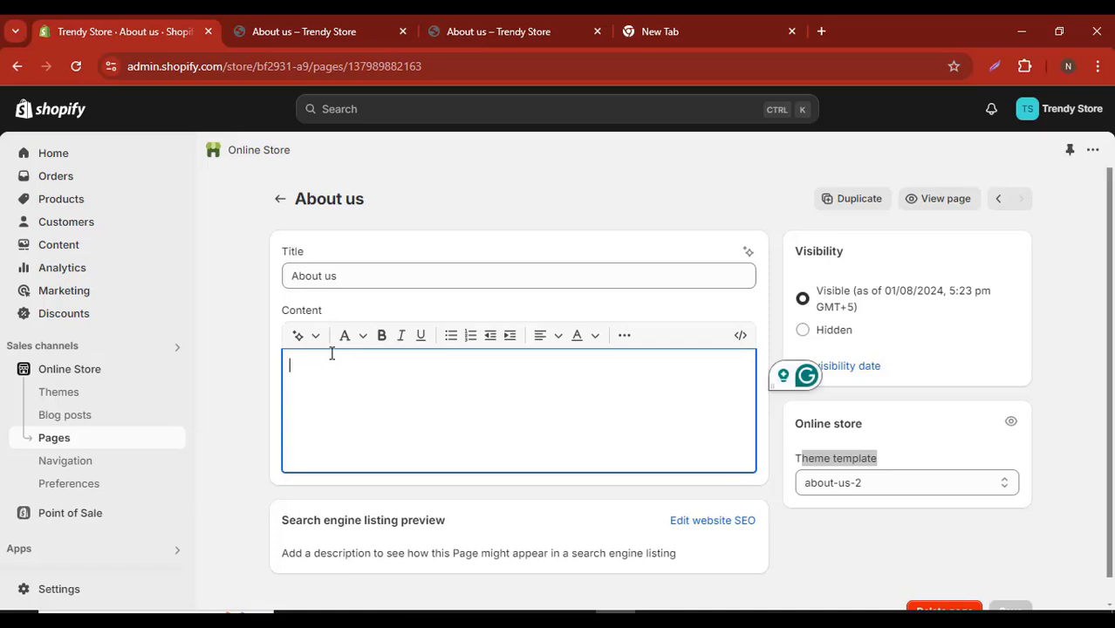
pyautogui.hotkey('ctrl', 'Tab')
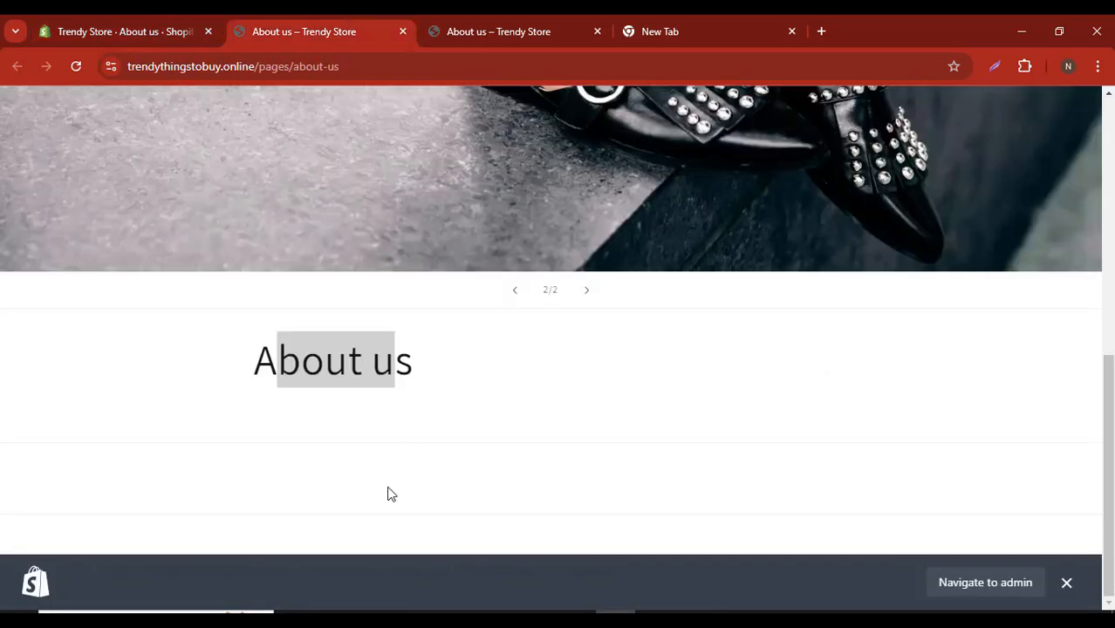
pyautogui.hotkey('ctrl', 'shift', 'Tab')
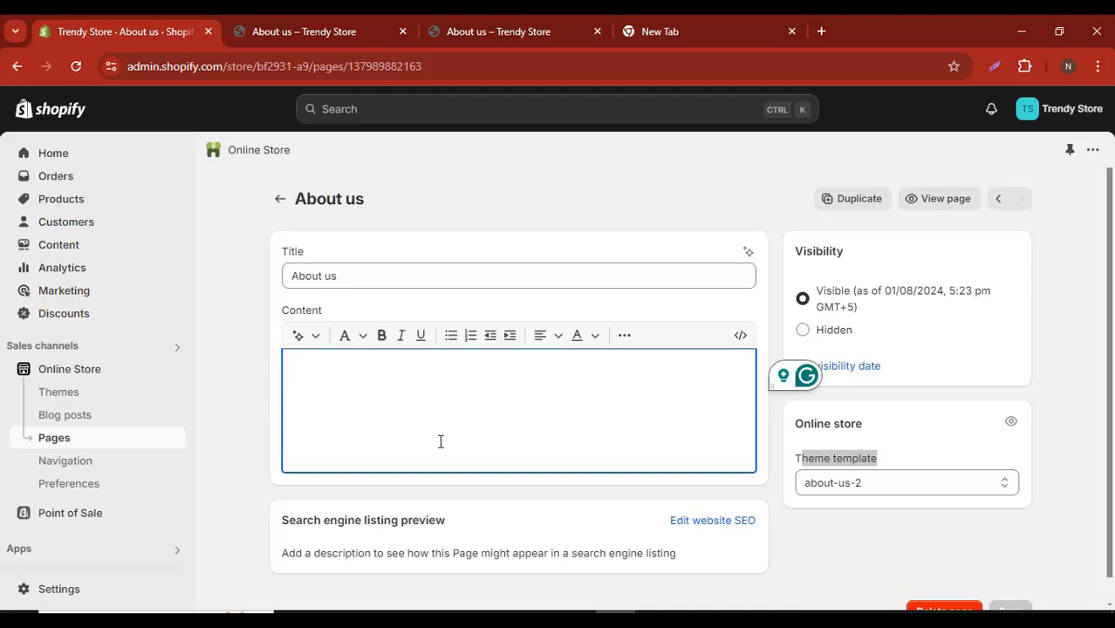
pyautogui.hotkey('ctrl', 'v')
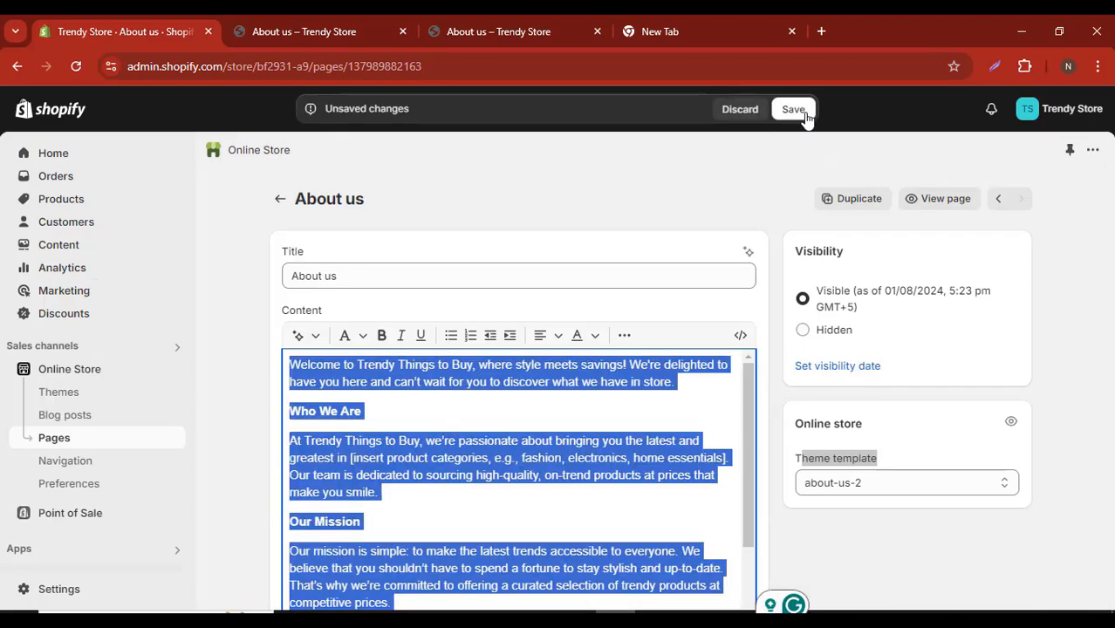
# Step: Save the About us page with its restored content and open a fresh view of it in the online store
pyautogui.click(791, 108)
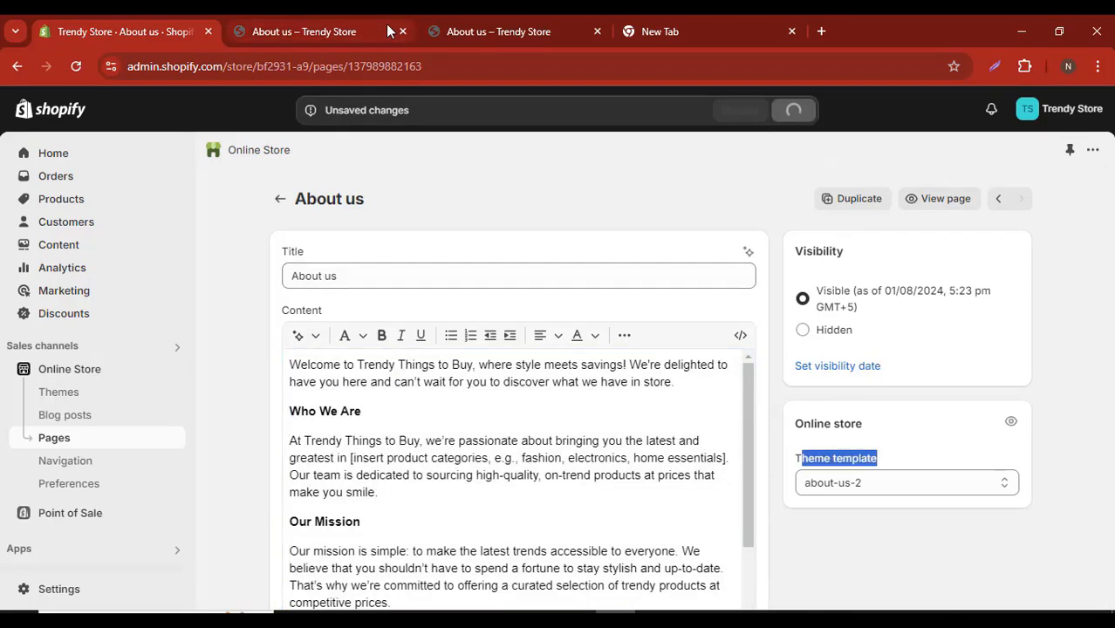
pyautogui.click(402, 32)
pyautogui.click(937, 198)
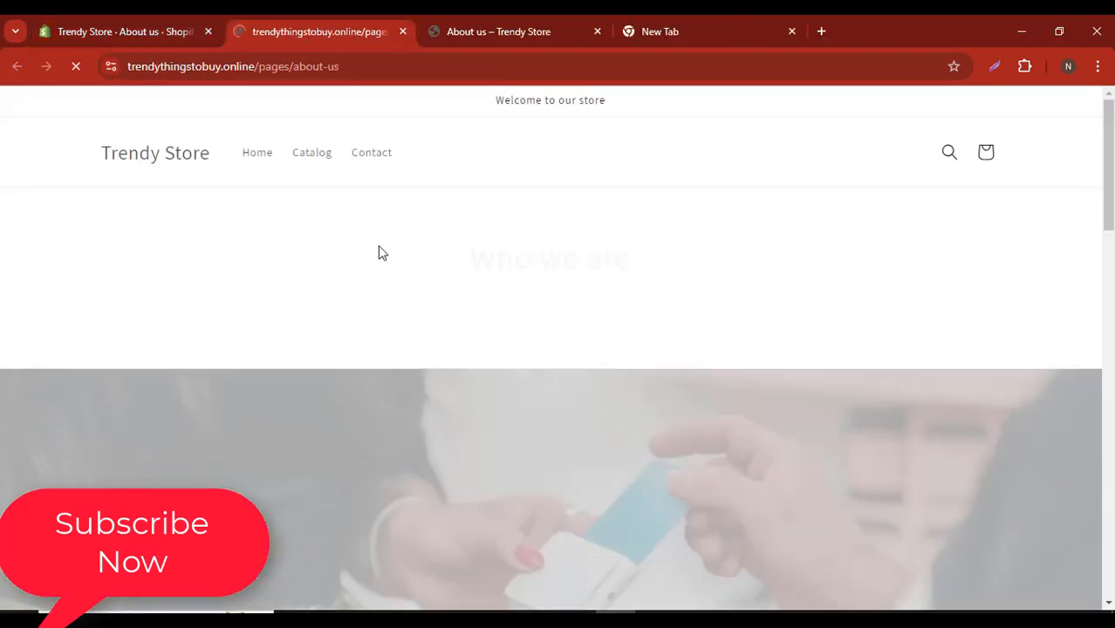
# Step: Review the live About us page from its heading and slideshow to the closing text, dismiss the admin bar, and return to the Shopify admin
pyautogui.scroll(-15, 447, 279)
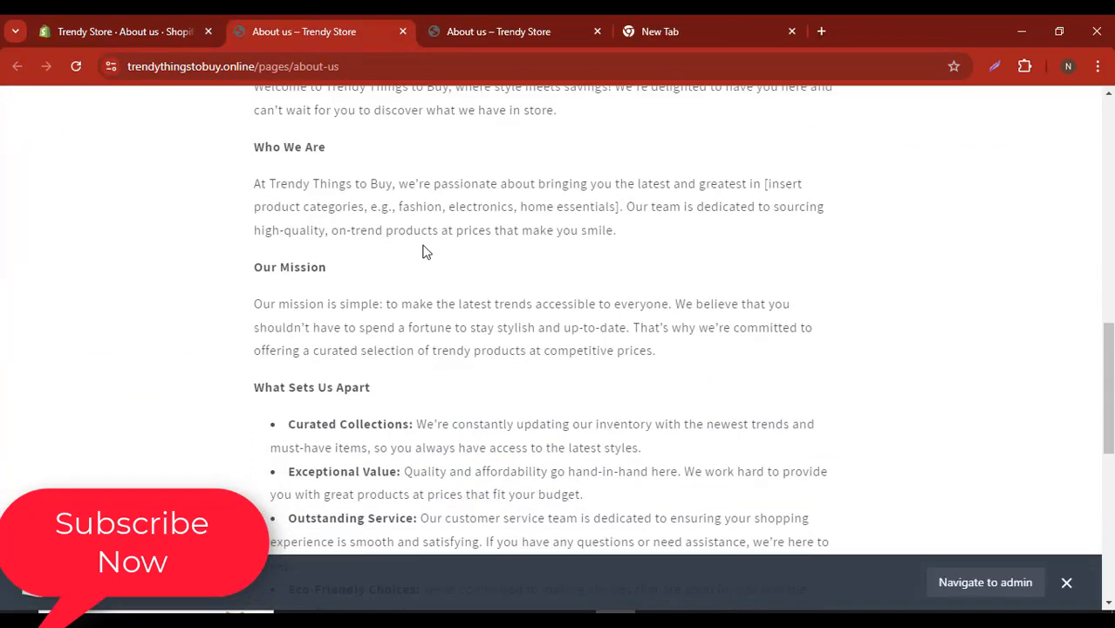
pyautogui.scroll(-3, 418, 253)
pyautogui.scroll(20, 419, 253)
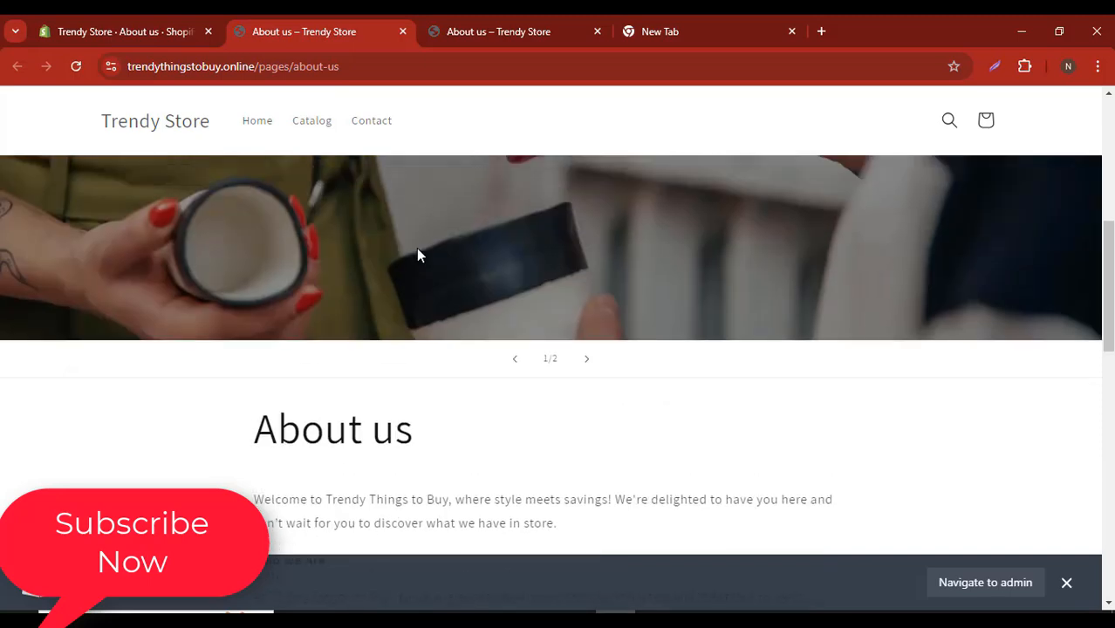
pyautogui.scroll(3, 420, 254)
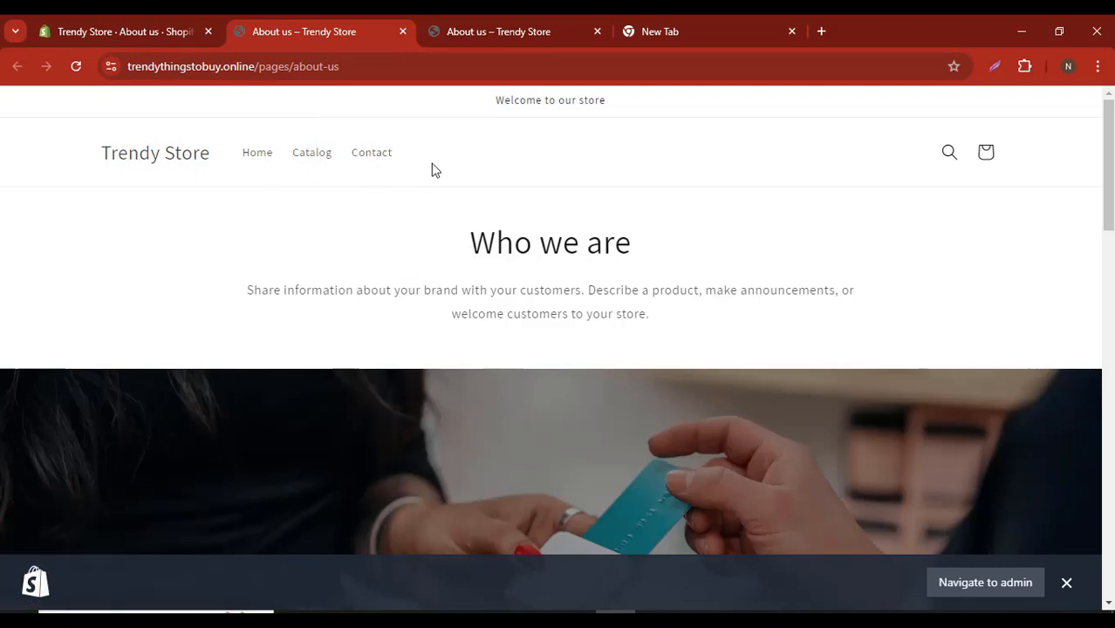
pyautogui.scroll(-15, 426, 174)
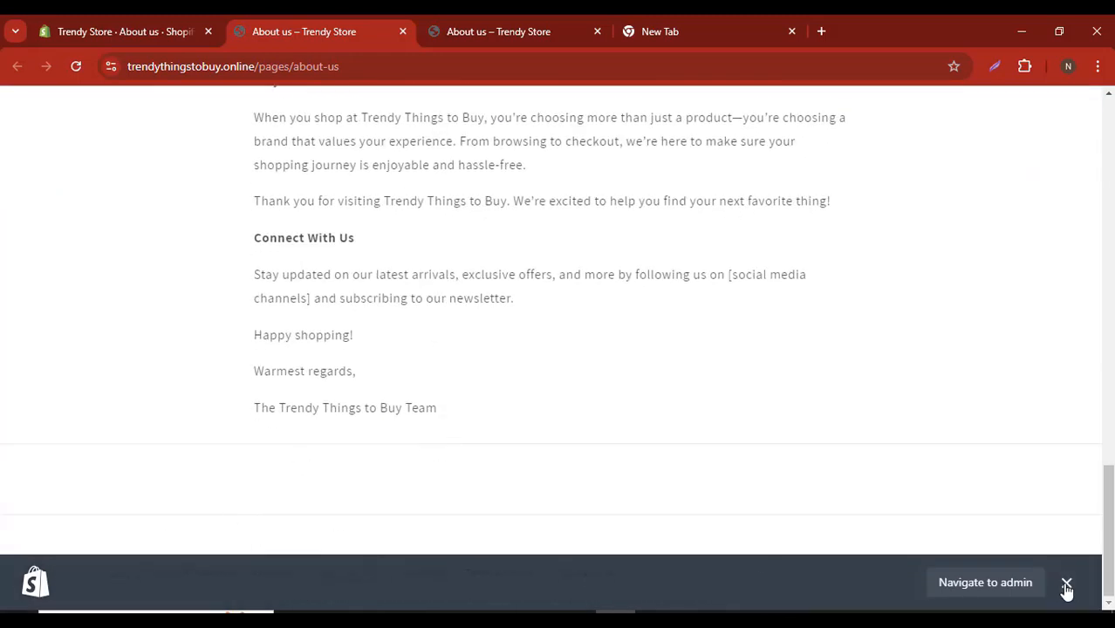
pyautogui.click(1066, 584)
pyautogui.scroll(15, 476, 288)
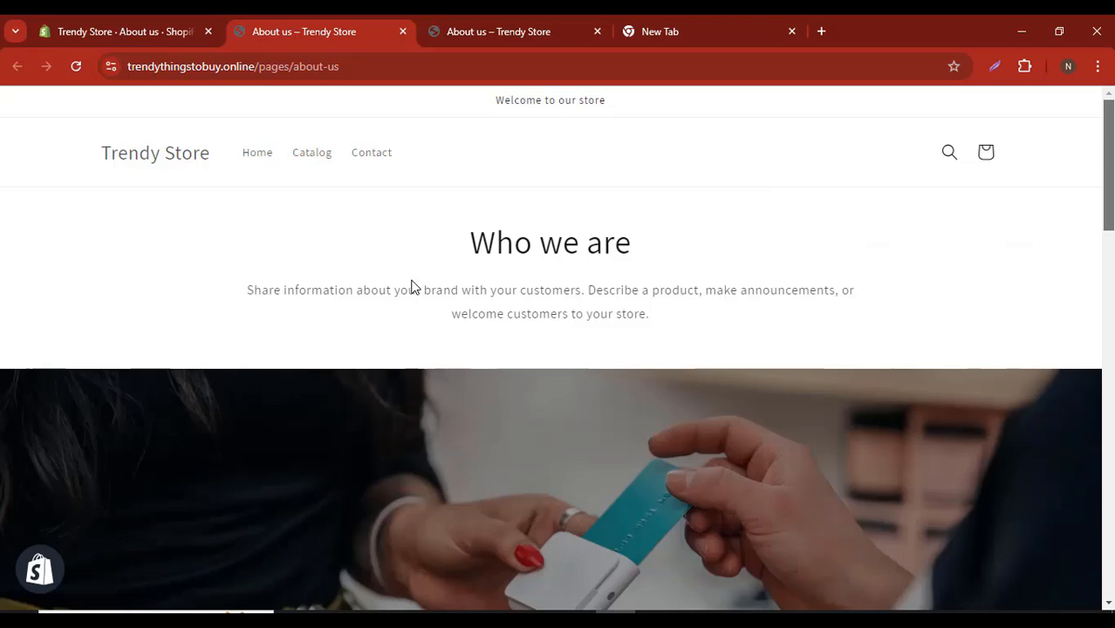
pyautogui.click(184, 19)
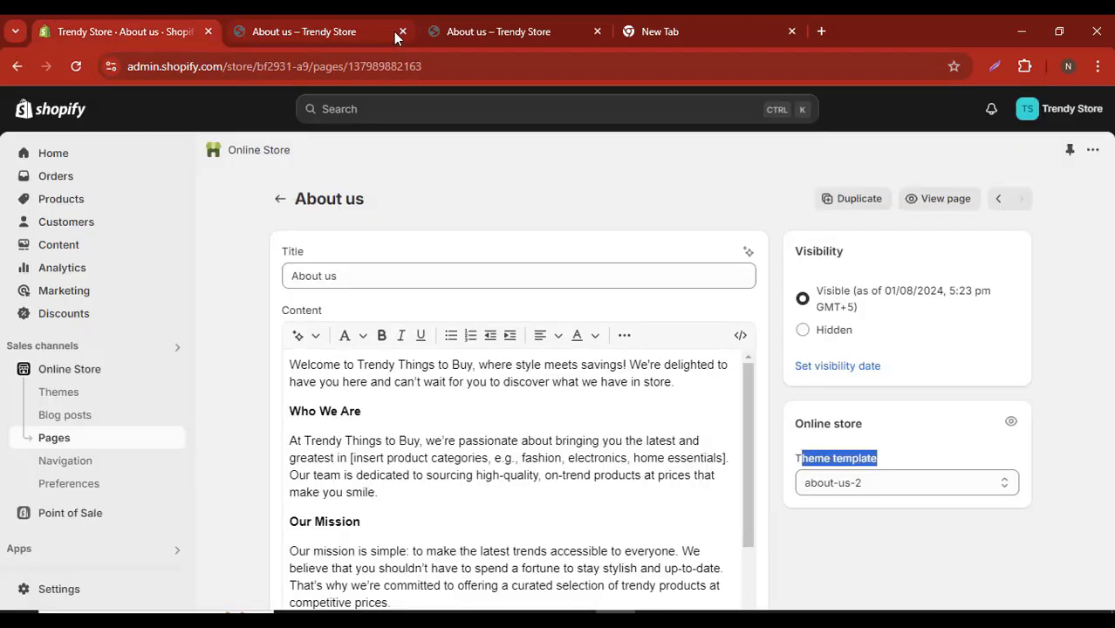